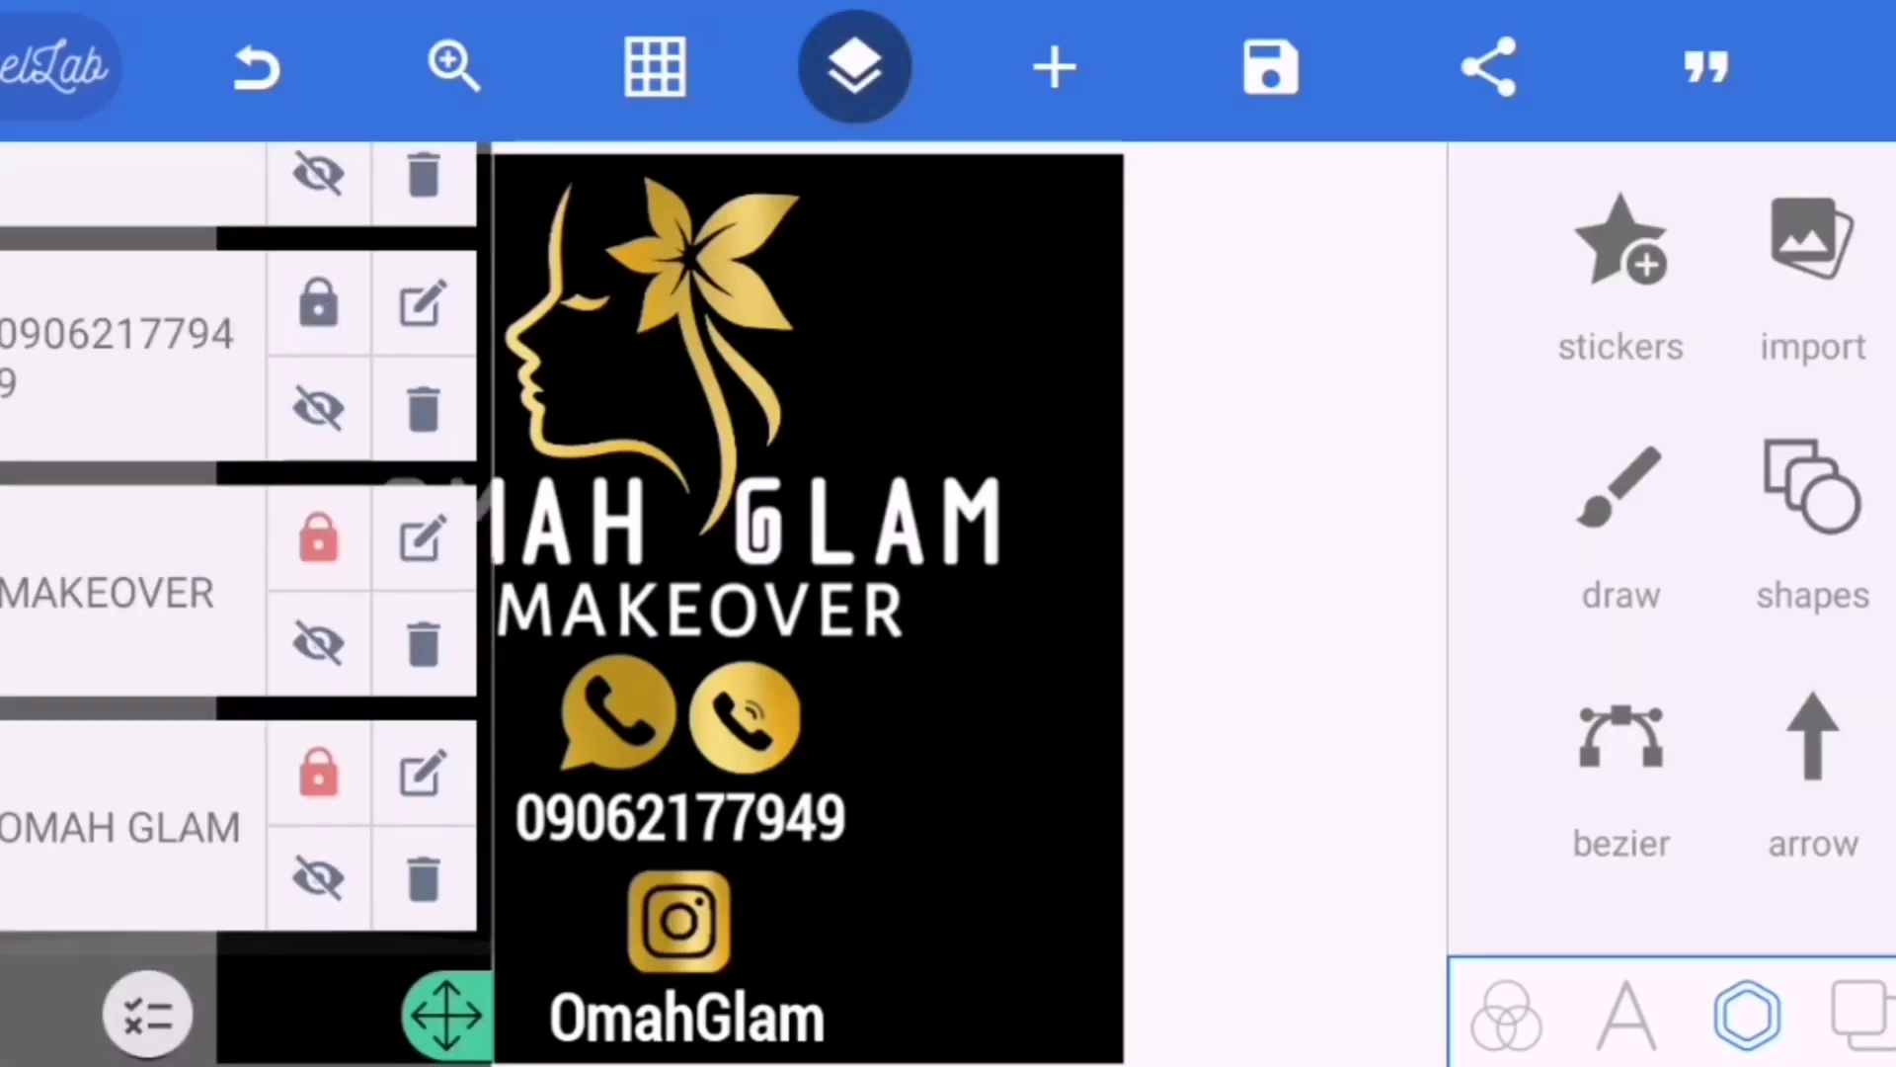
scroll(237, 548, up, 5)
scroll(238, 549, down, 5)
Check the OMAH GLAM text layer, then make the PixelLab canvas background transparent
click(192, 798)
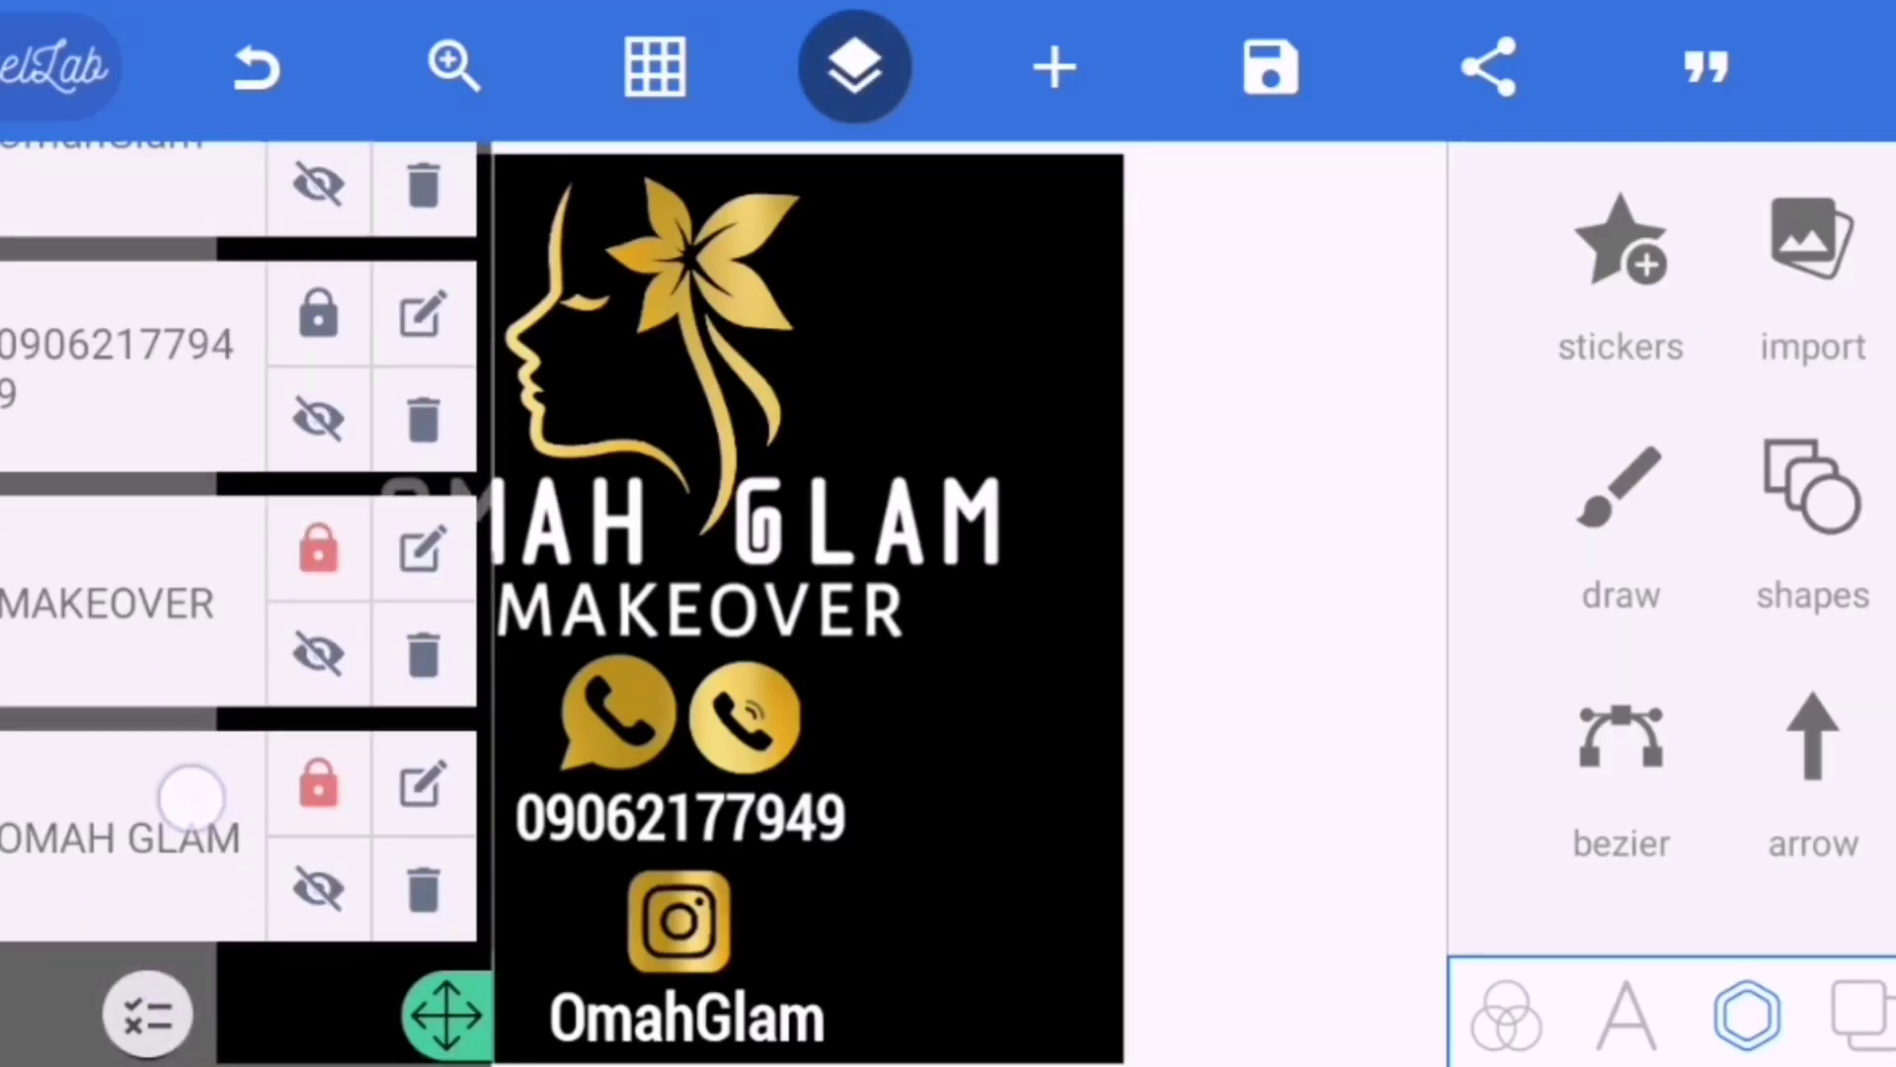
scroll(237, 549, up, 5)
scroll(238, 548, down, 5)
click(874, 68)
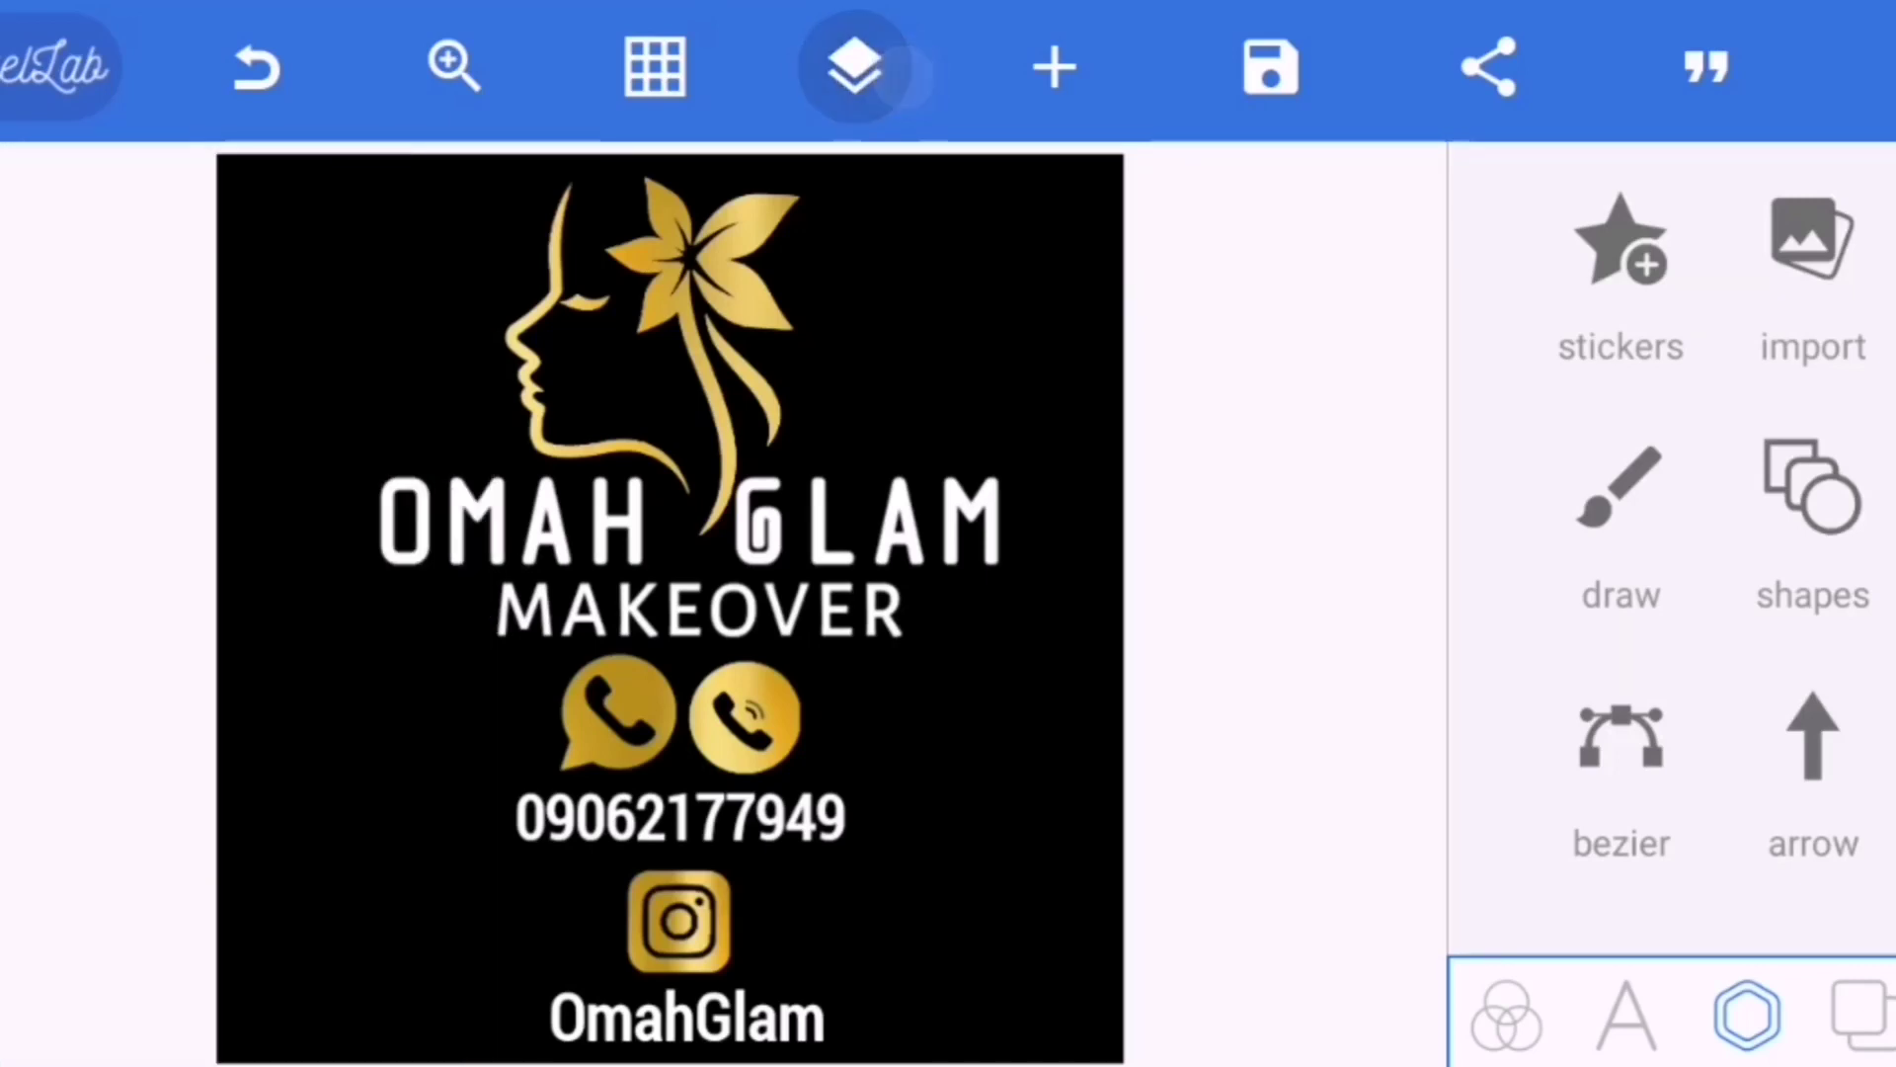
drag(1778, 1015, 1718, 1014)
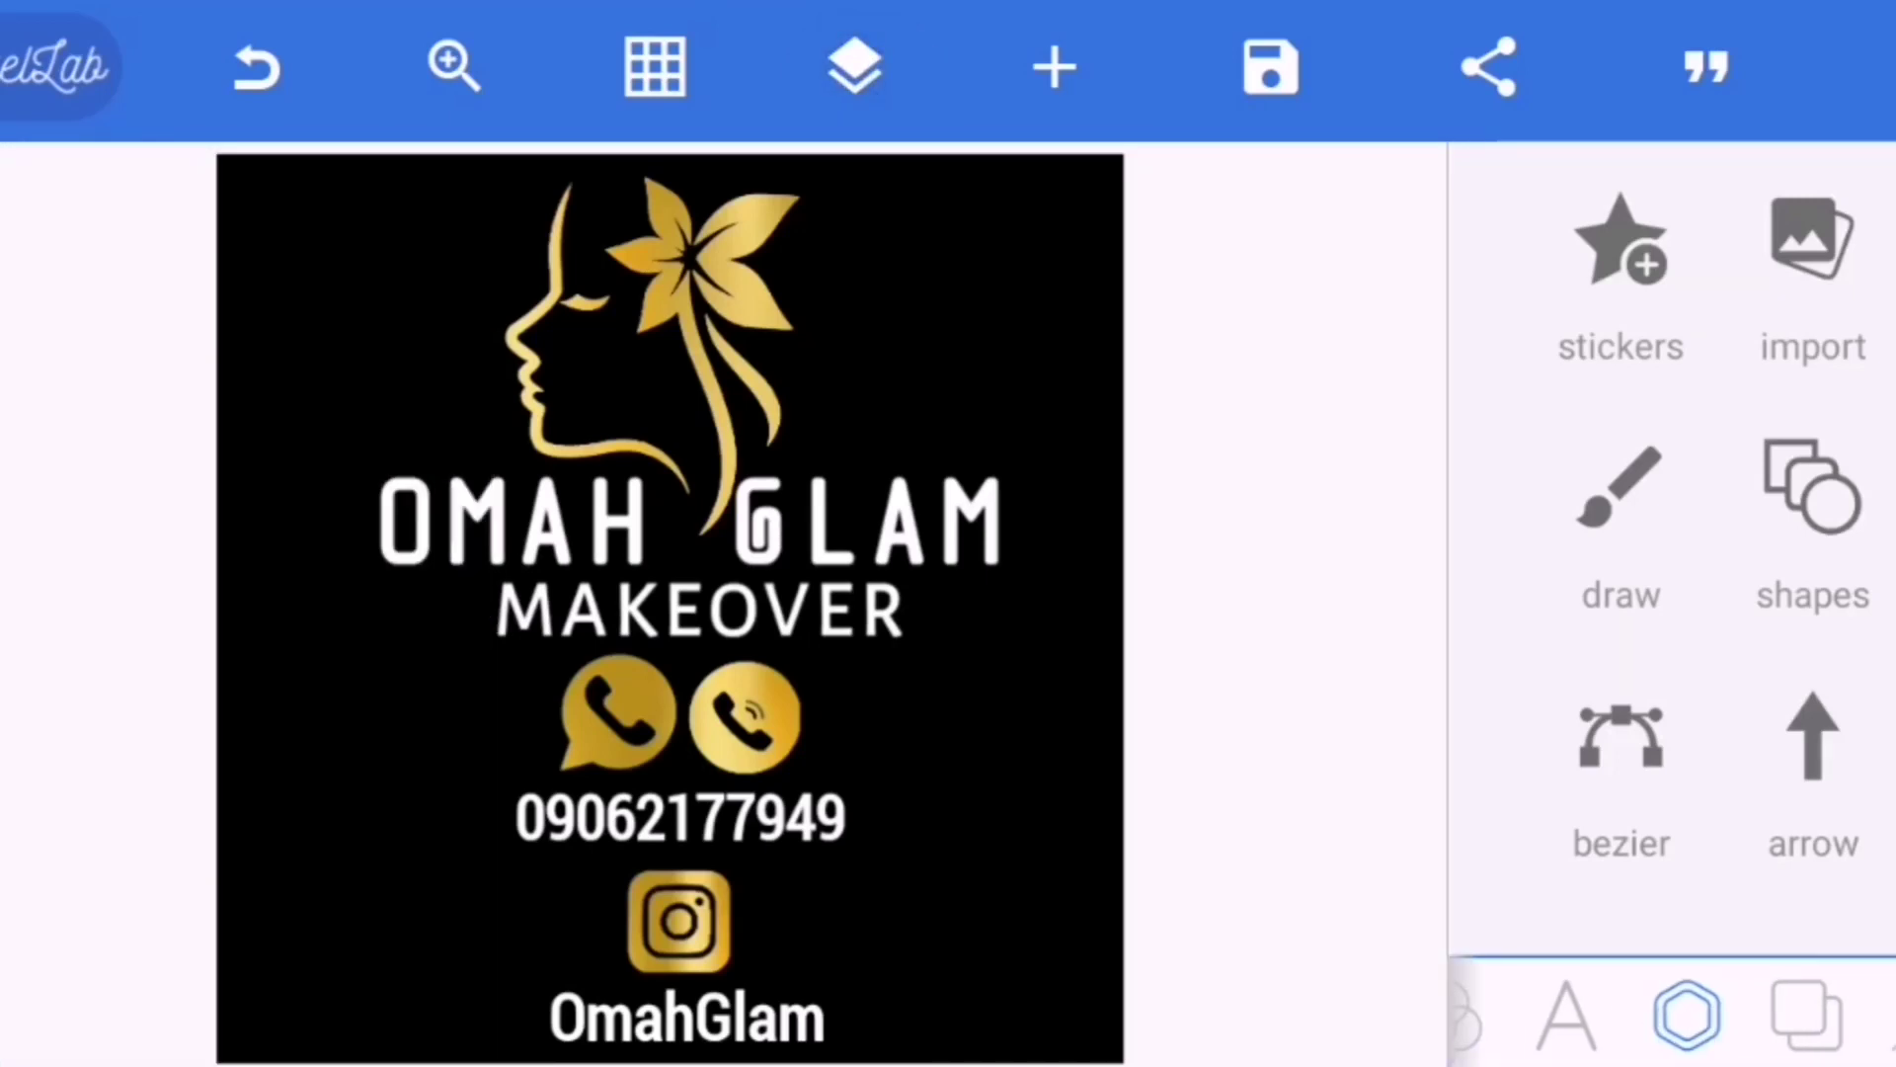
click(1806, 1014)
click(1813, 237)
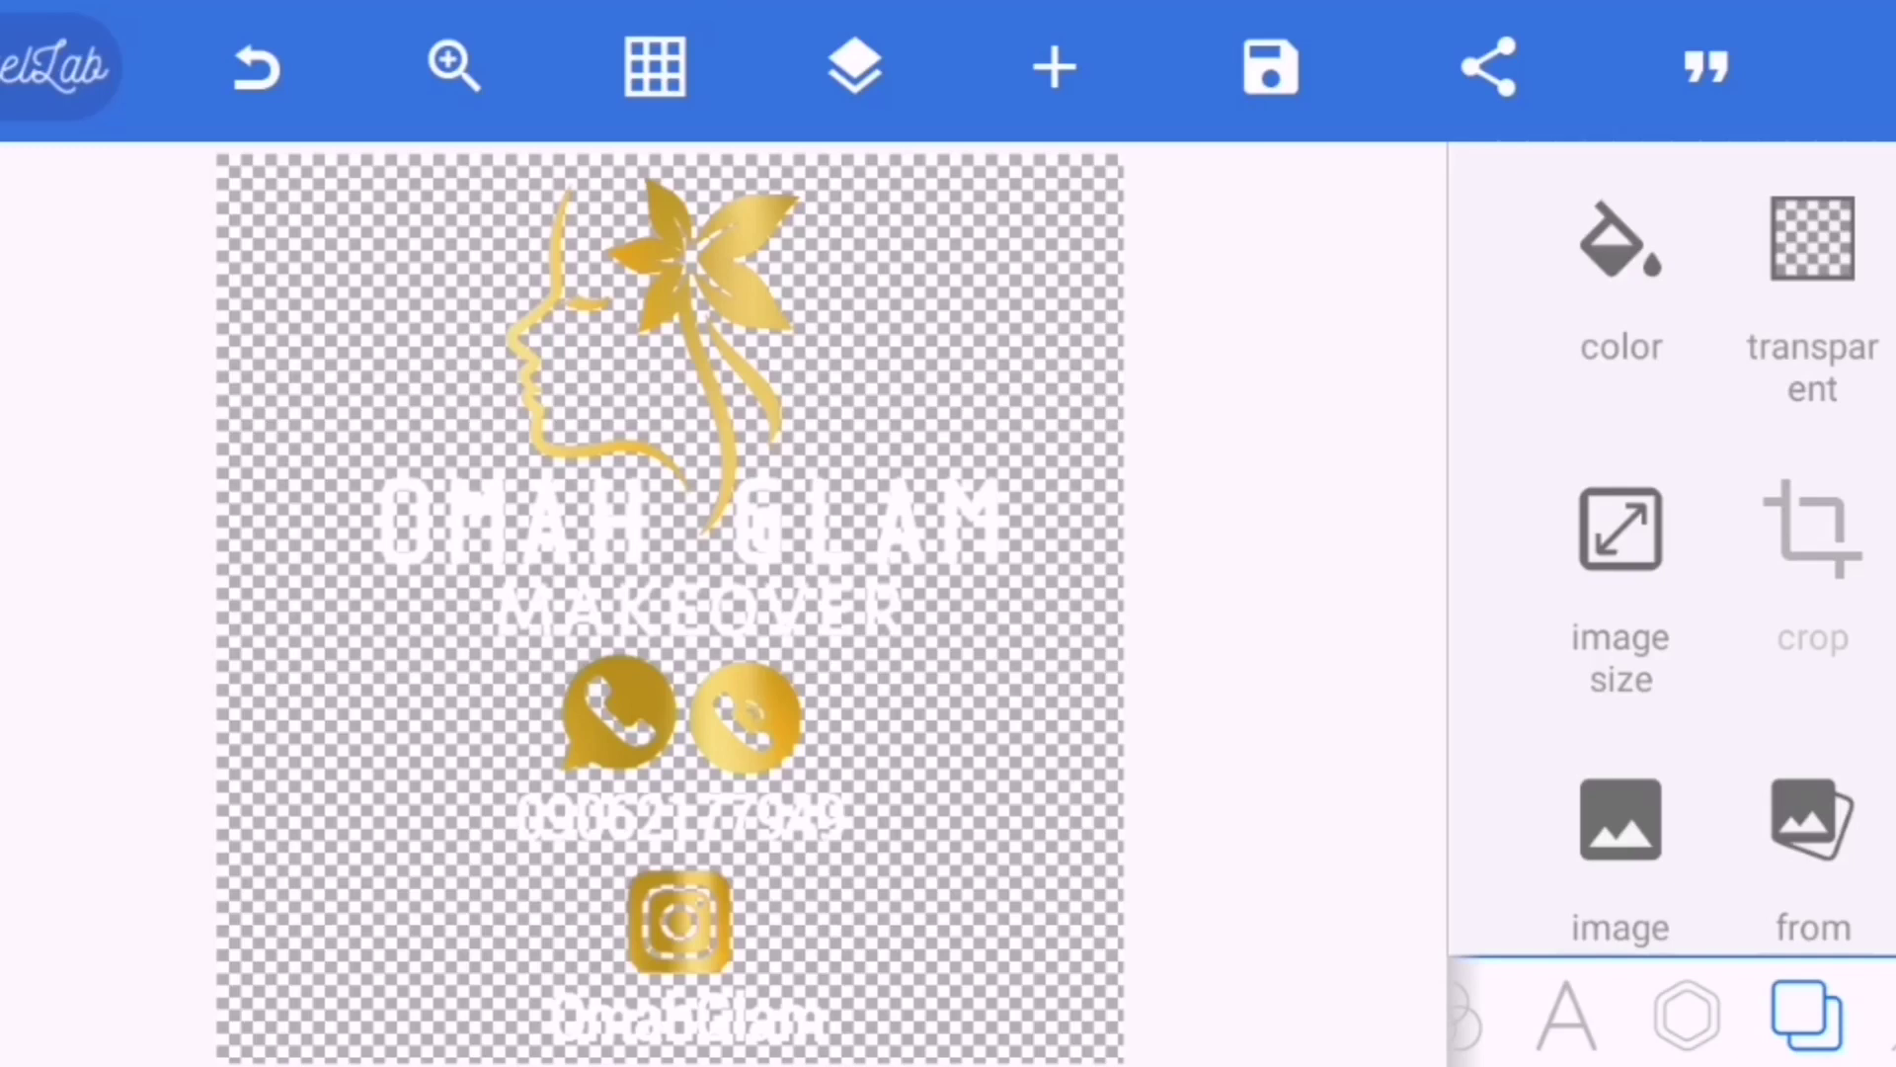
Save the transparent logo design to the gallery as an image
click(1269, 67)
click(1426, 286)
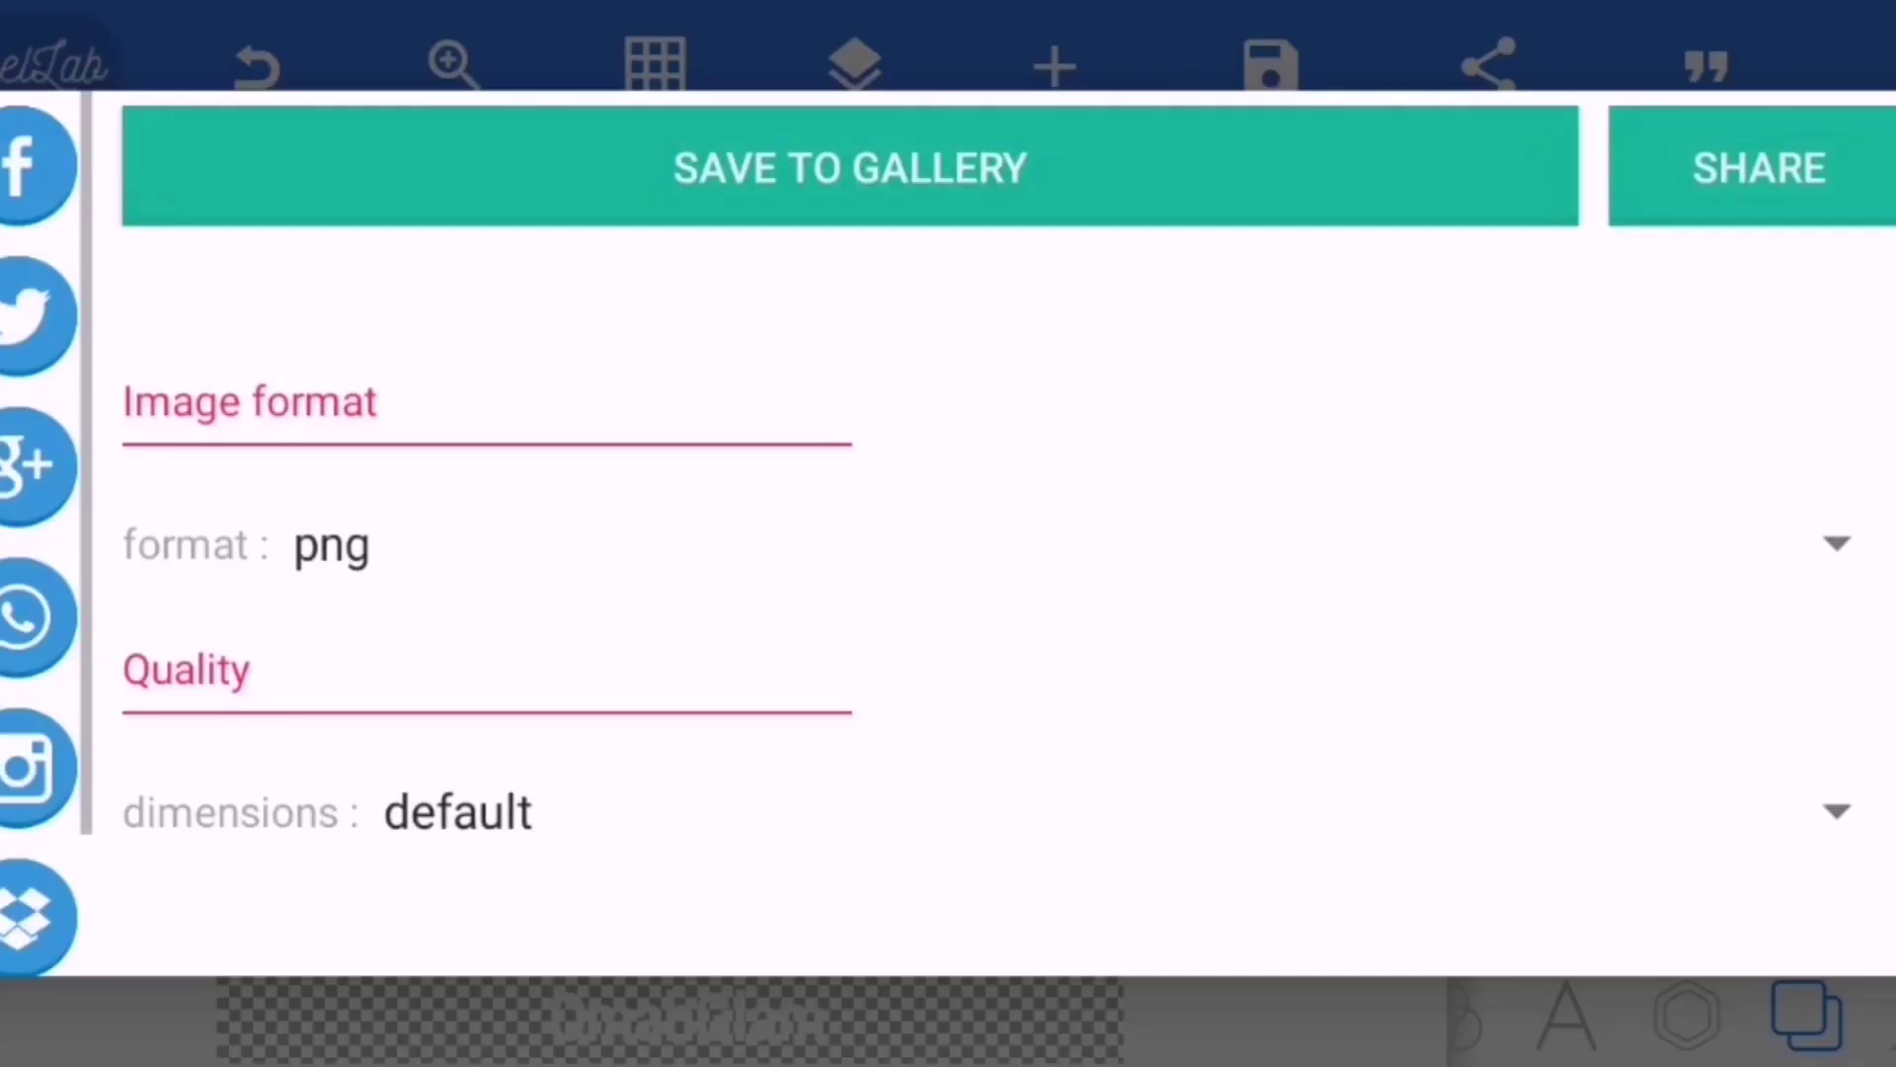
click(1081, 157)
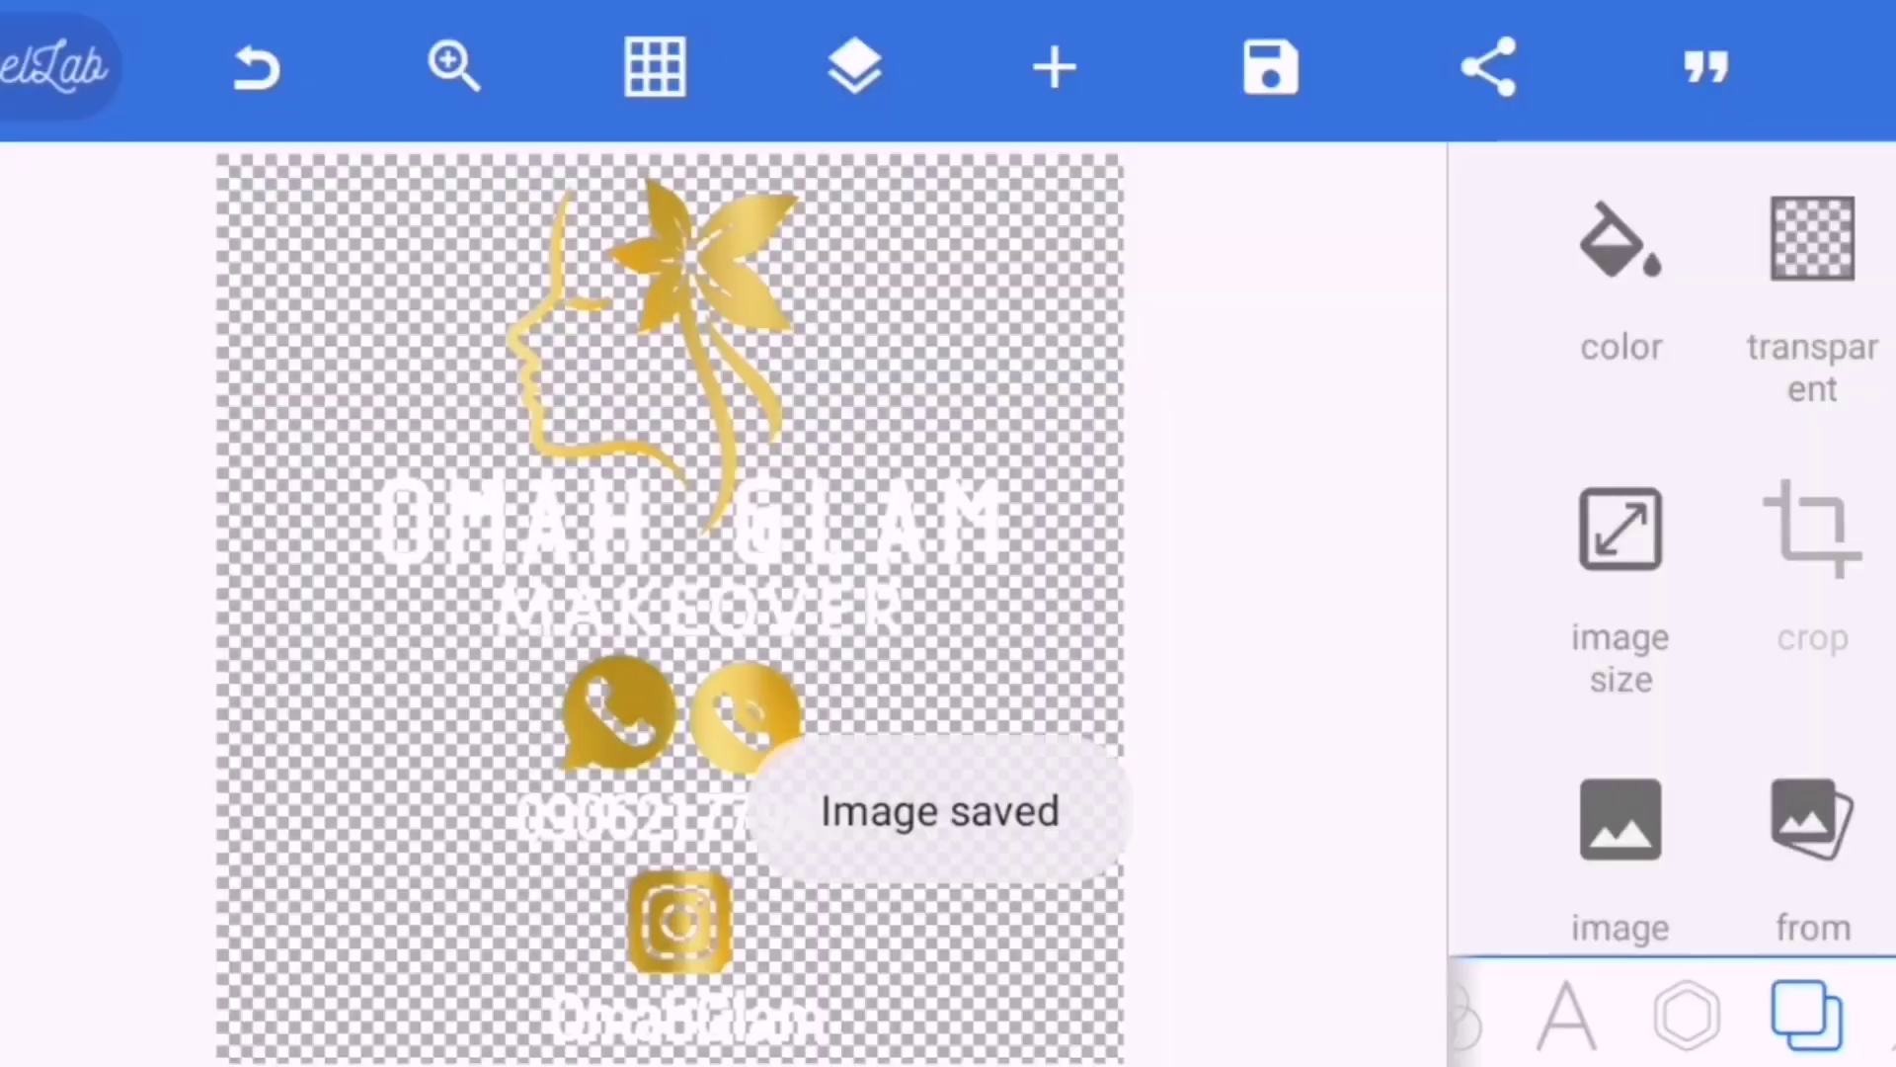
Export the logo again at very high dimensions and save it to the gallery
click(1270, 67)
click(1428, 286)
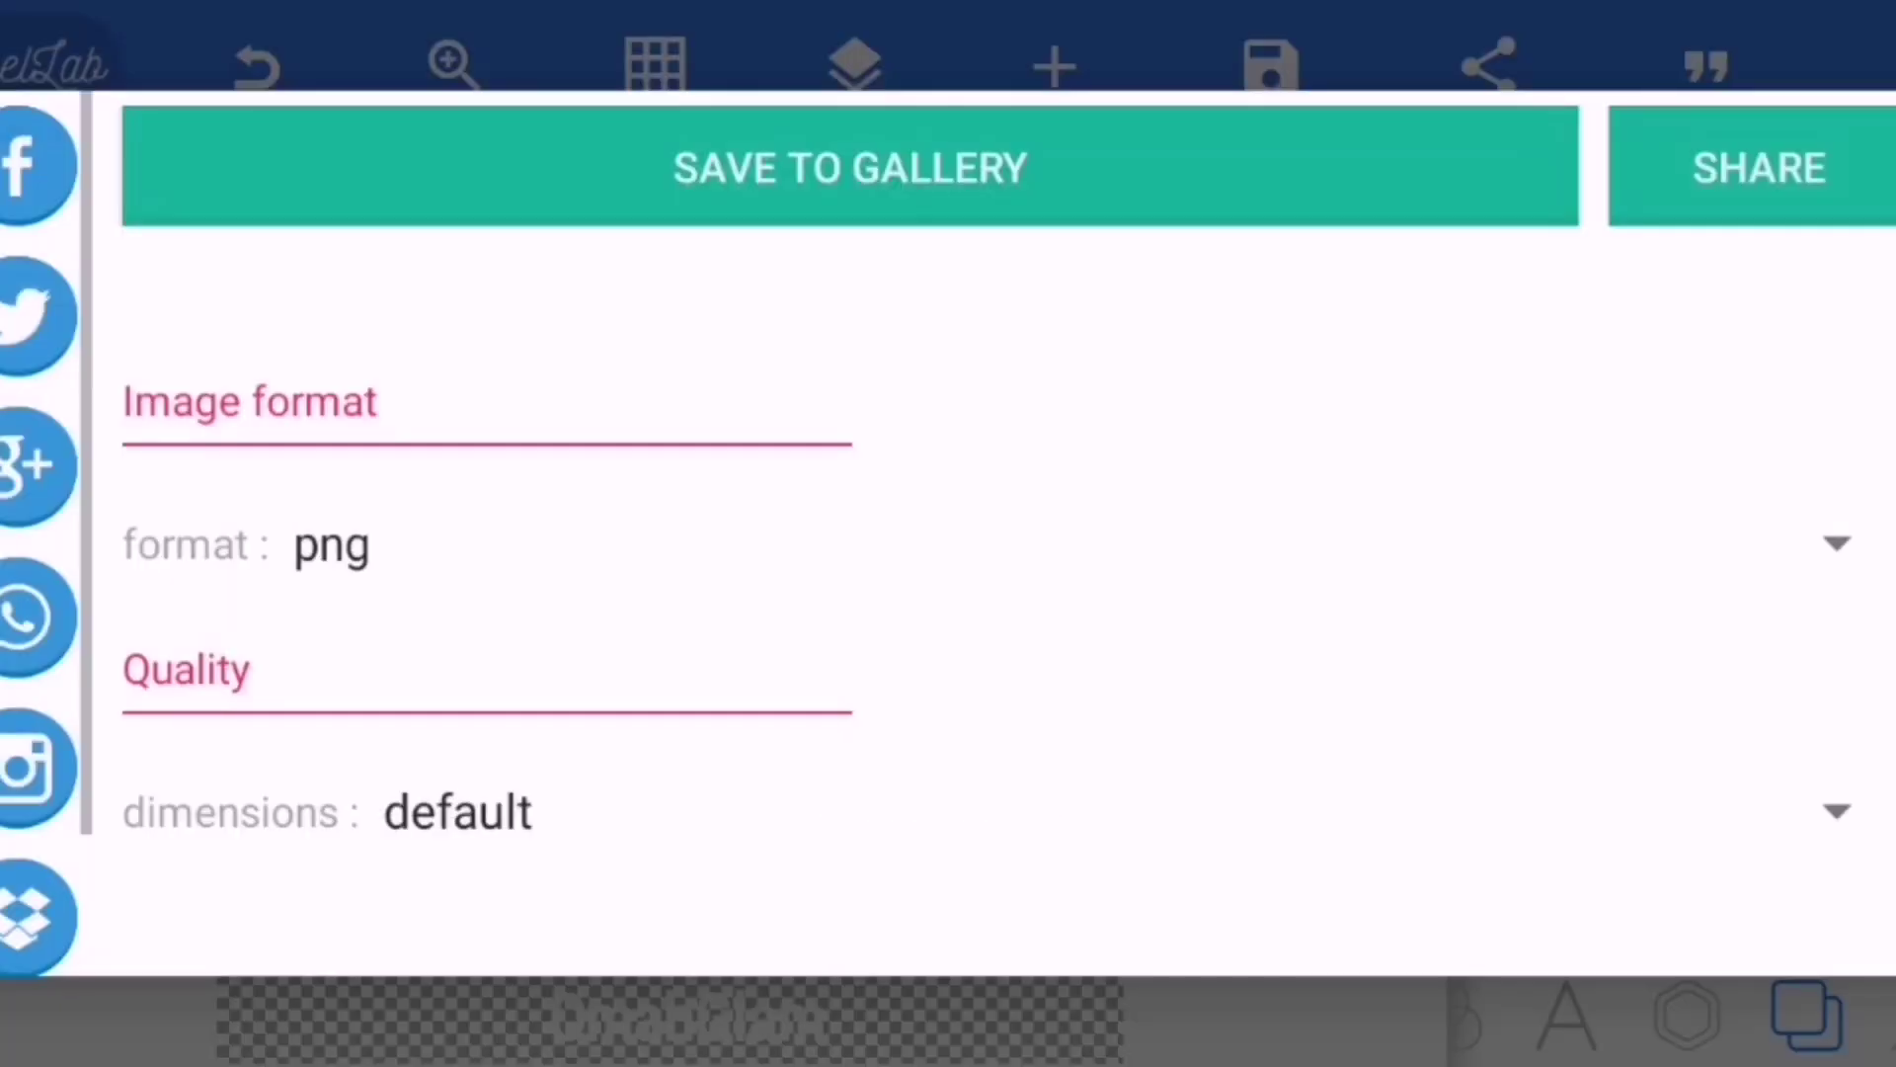
click(1824, 811)
click(731, 937)
click(698, 793)
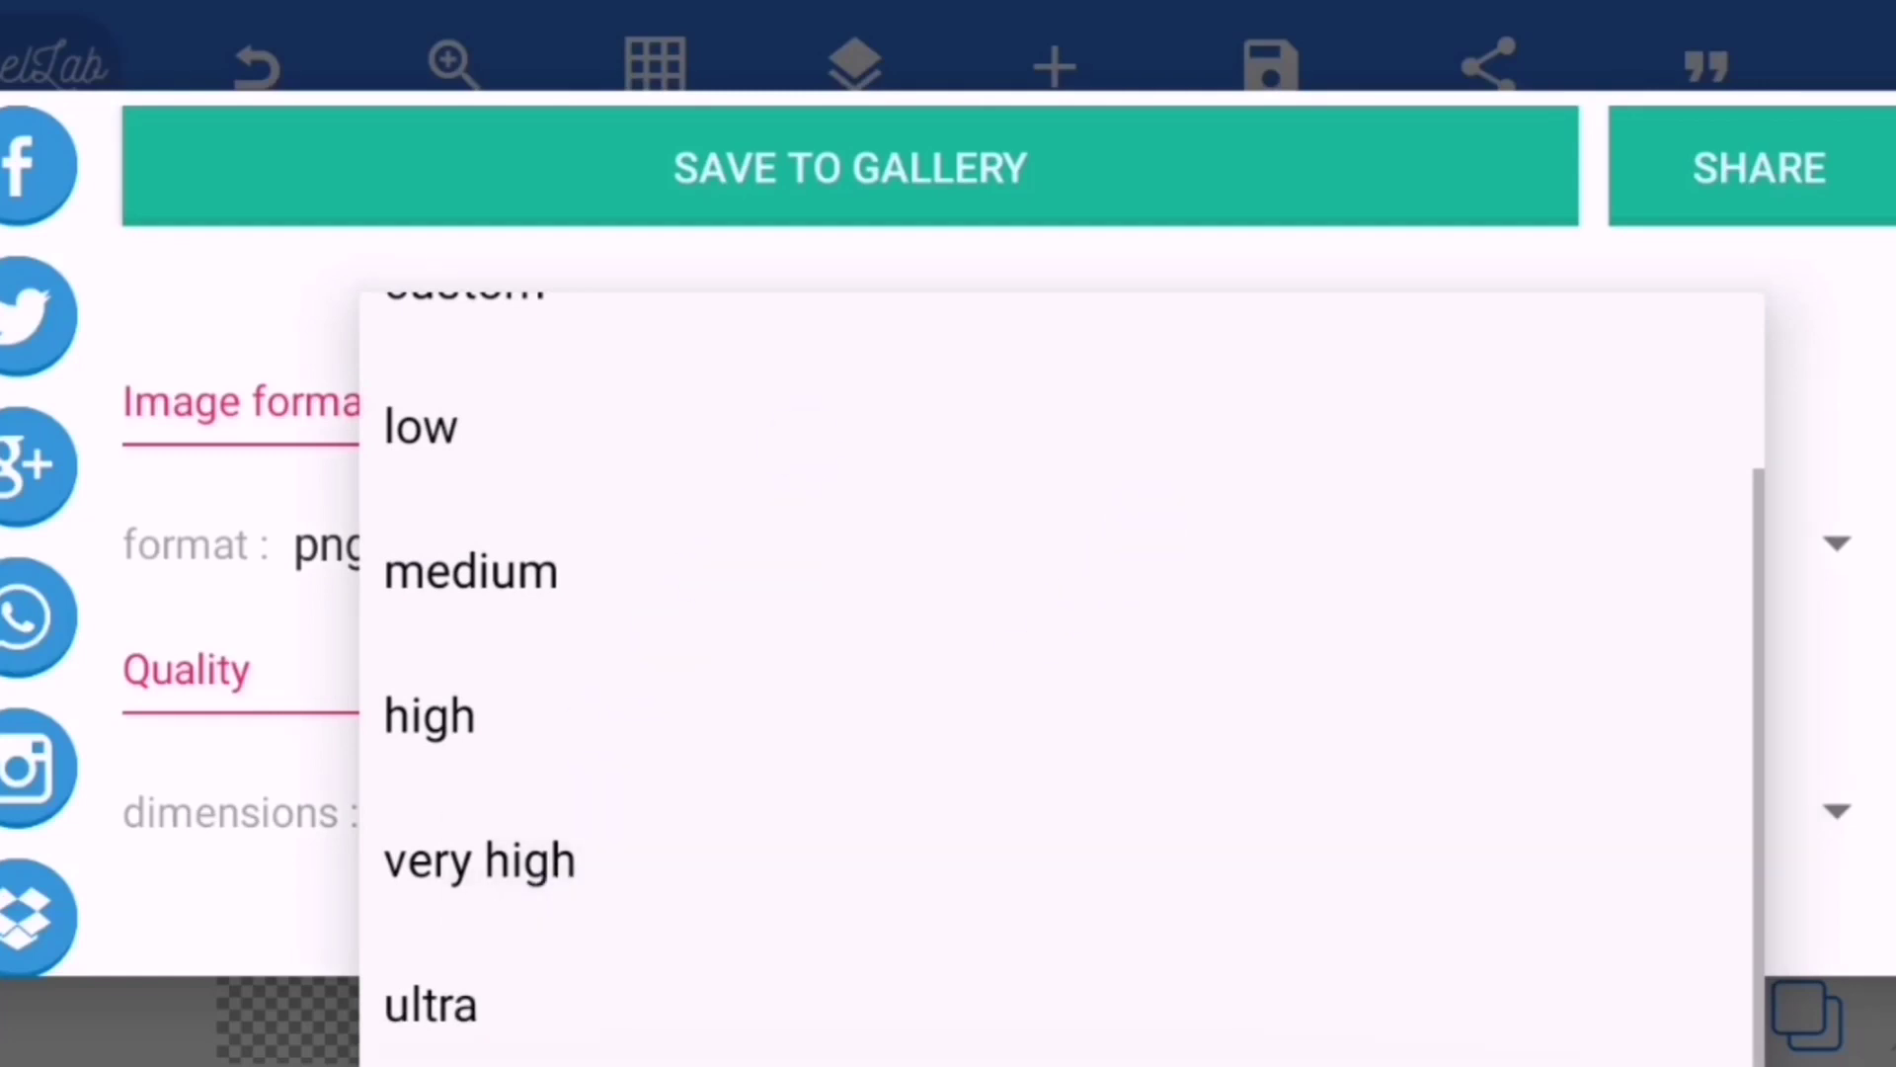
click(711, 860)
click(851, 167)
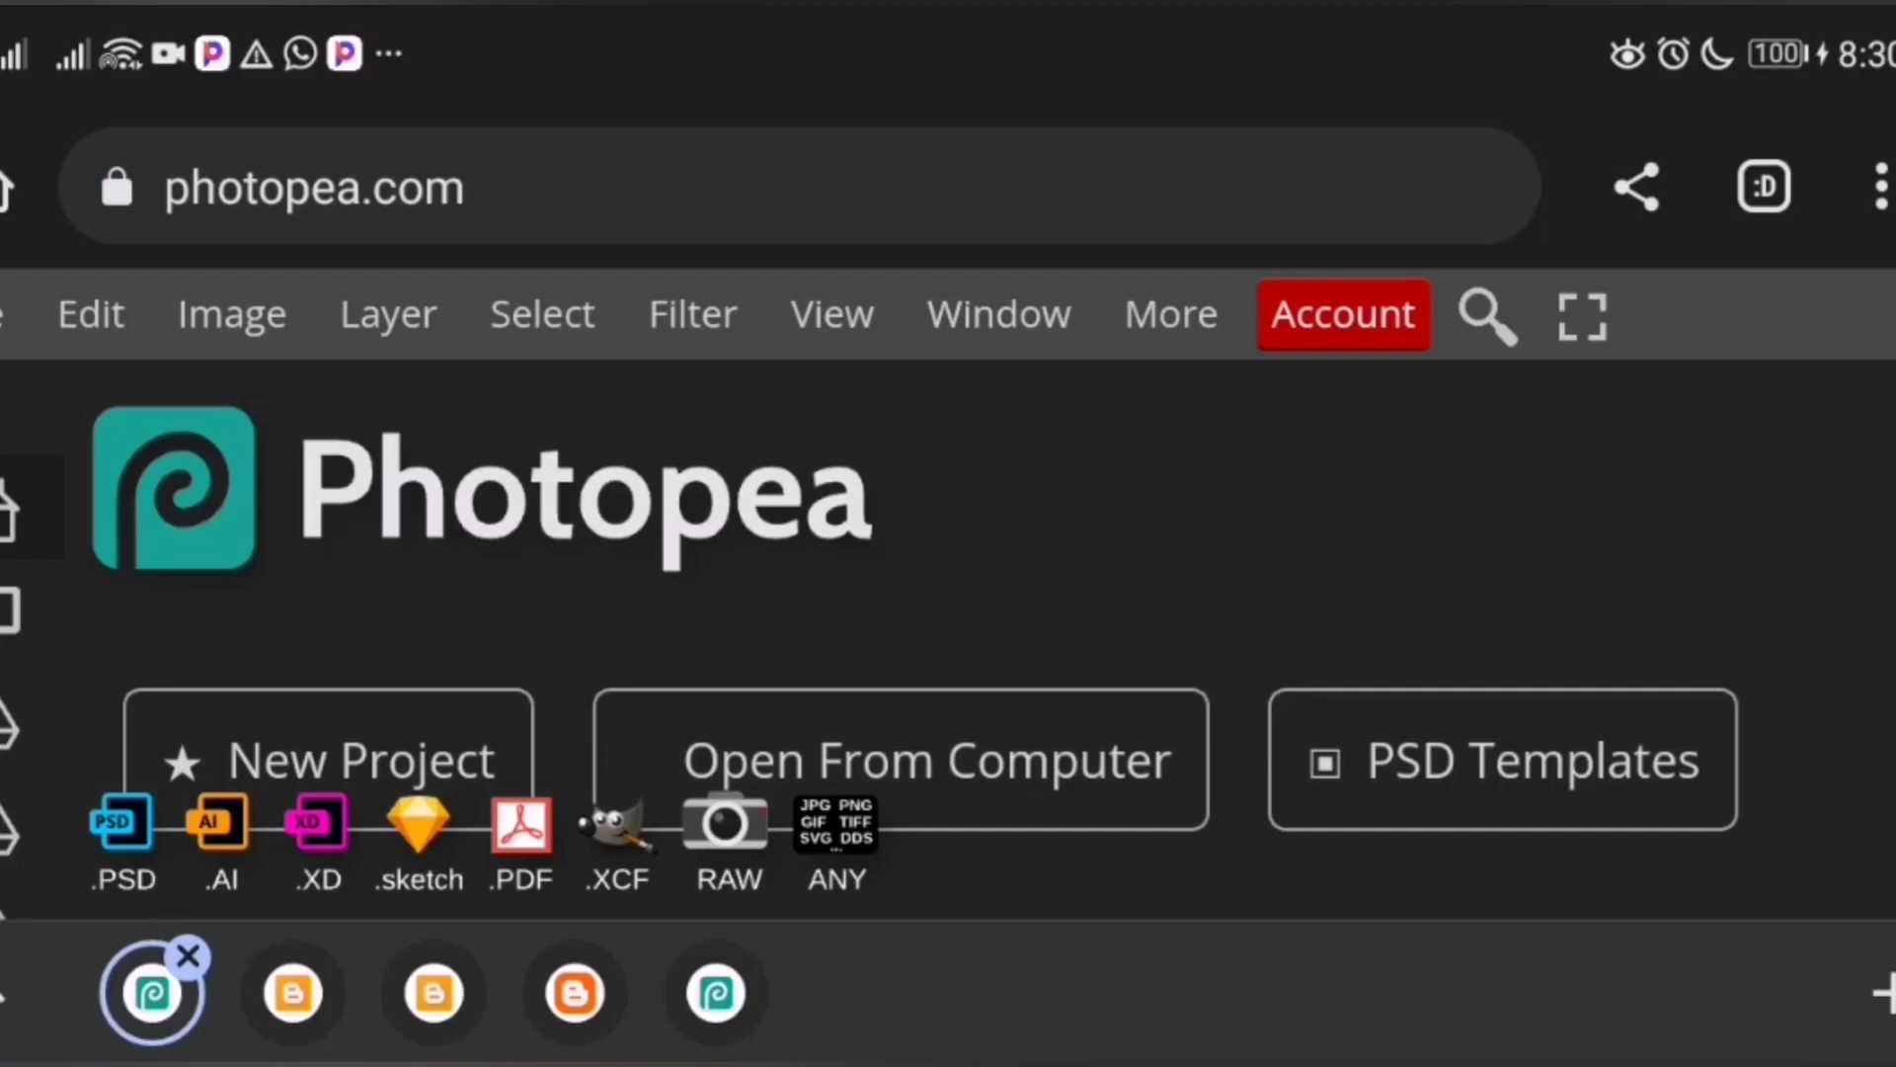
Start a File > Open in Photopea and browse phone storage through Files and ZArchiver
click(8, 314)
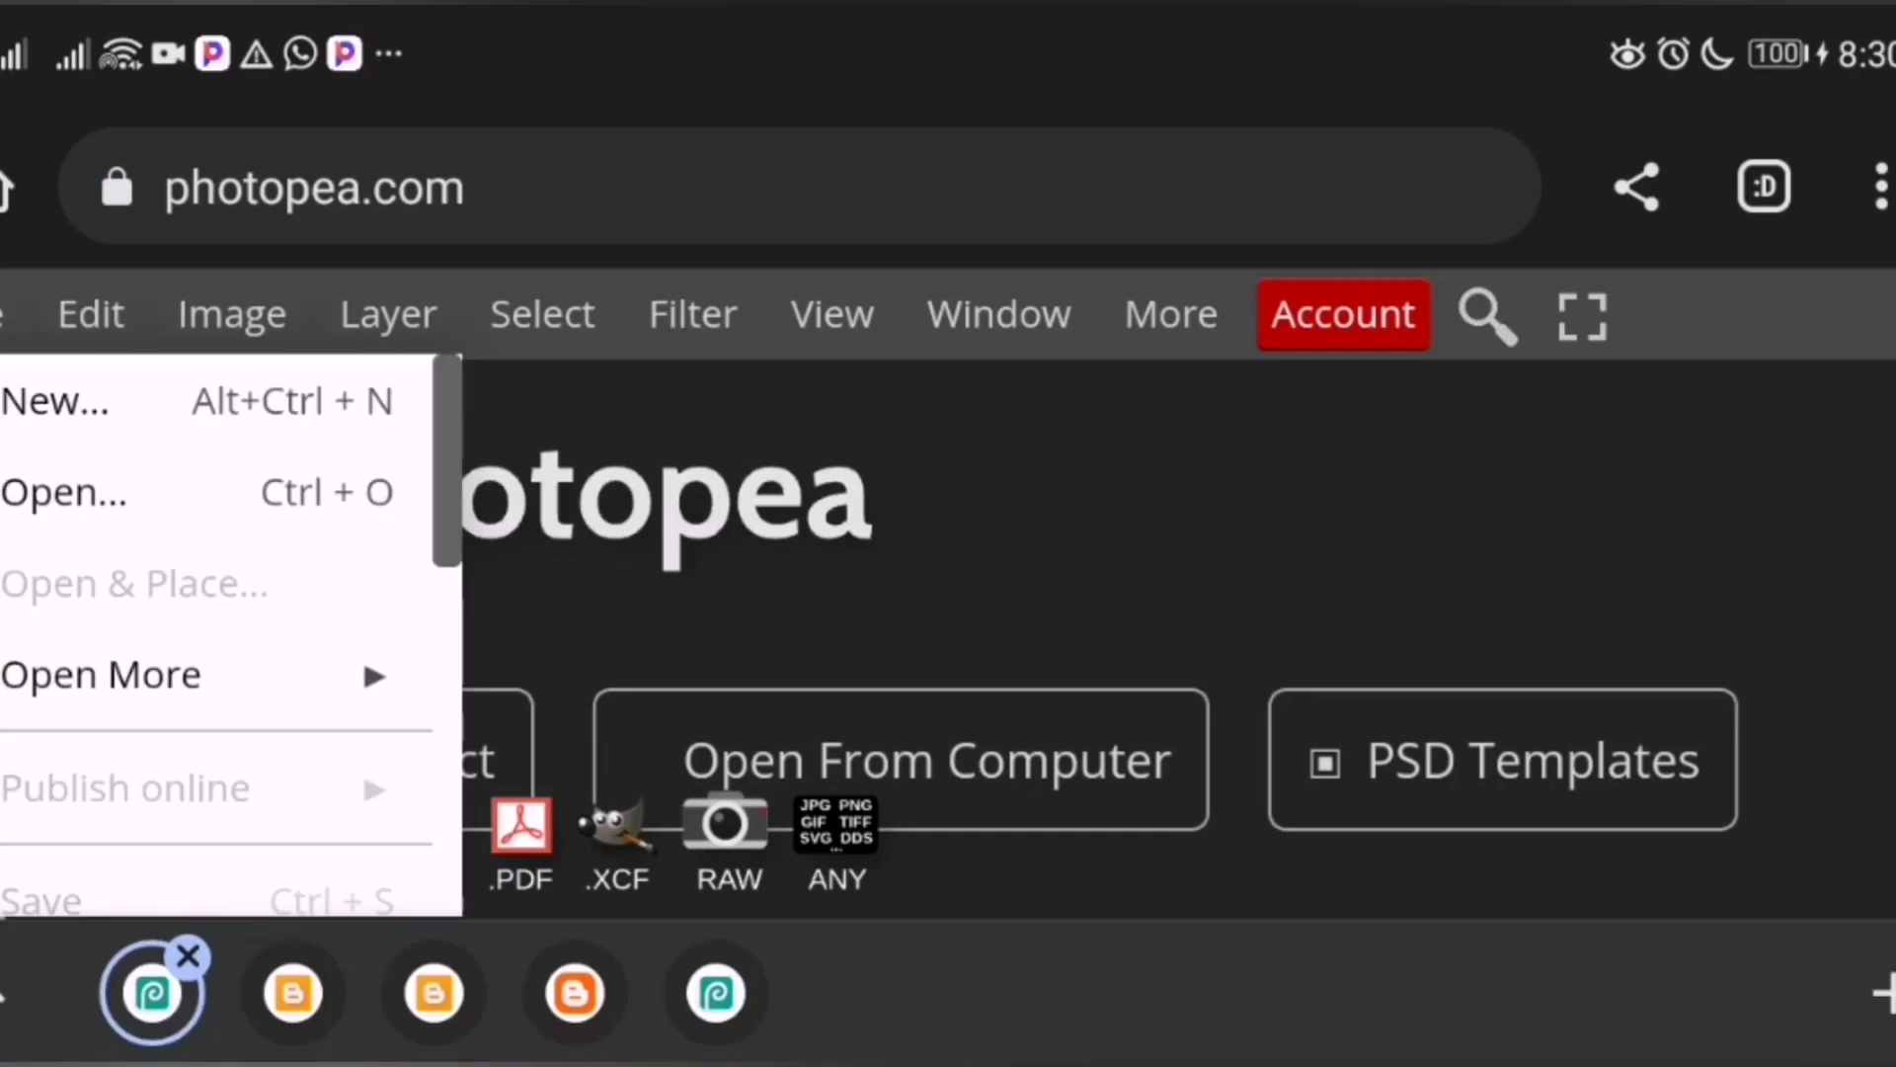
click(68, 493)
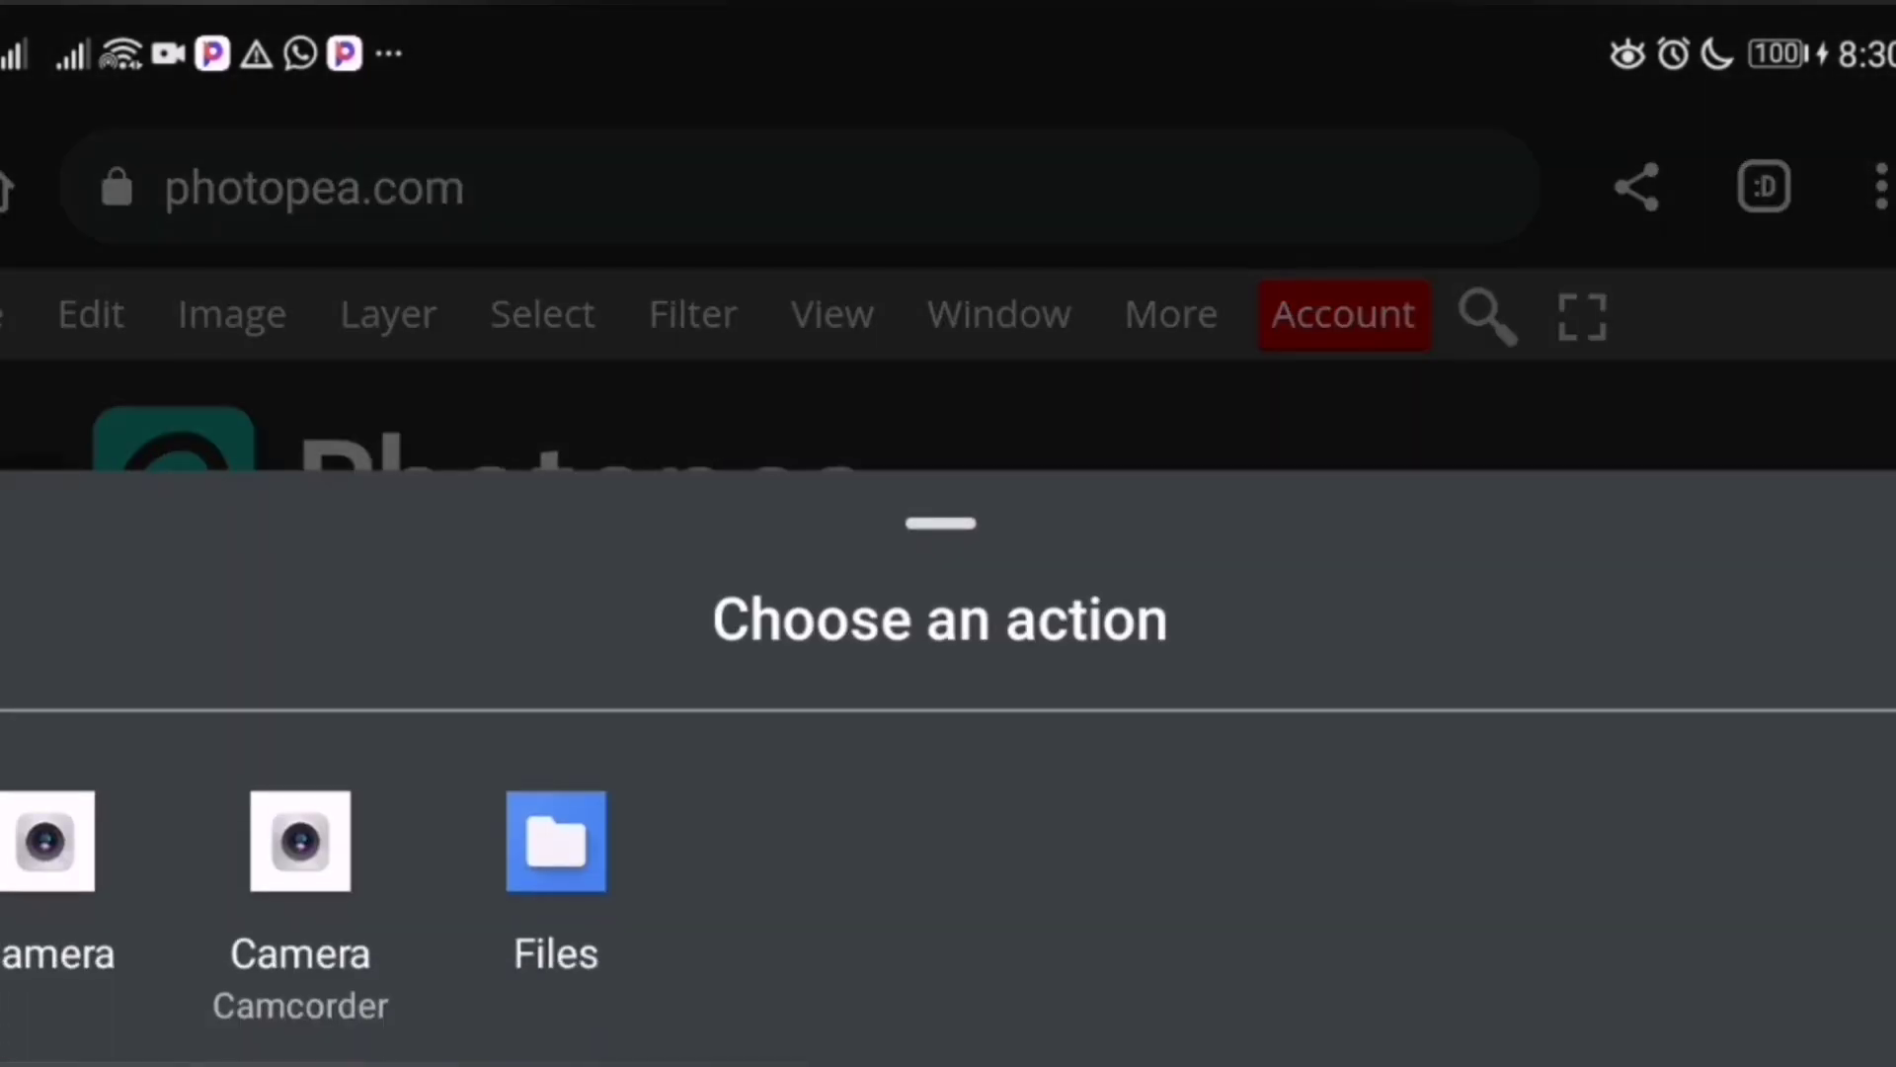
click(552, 856)
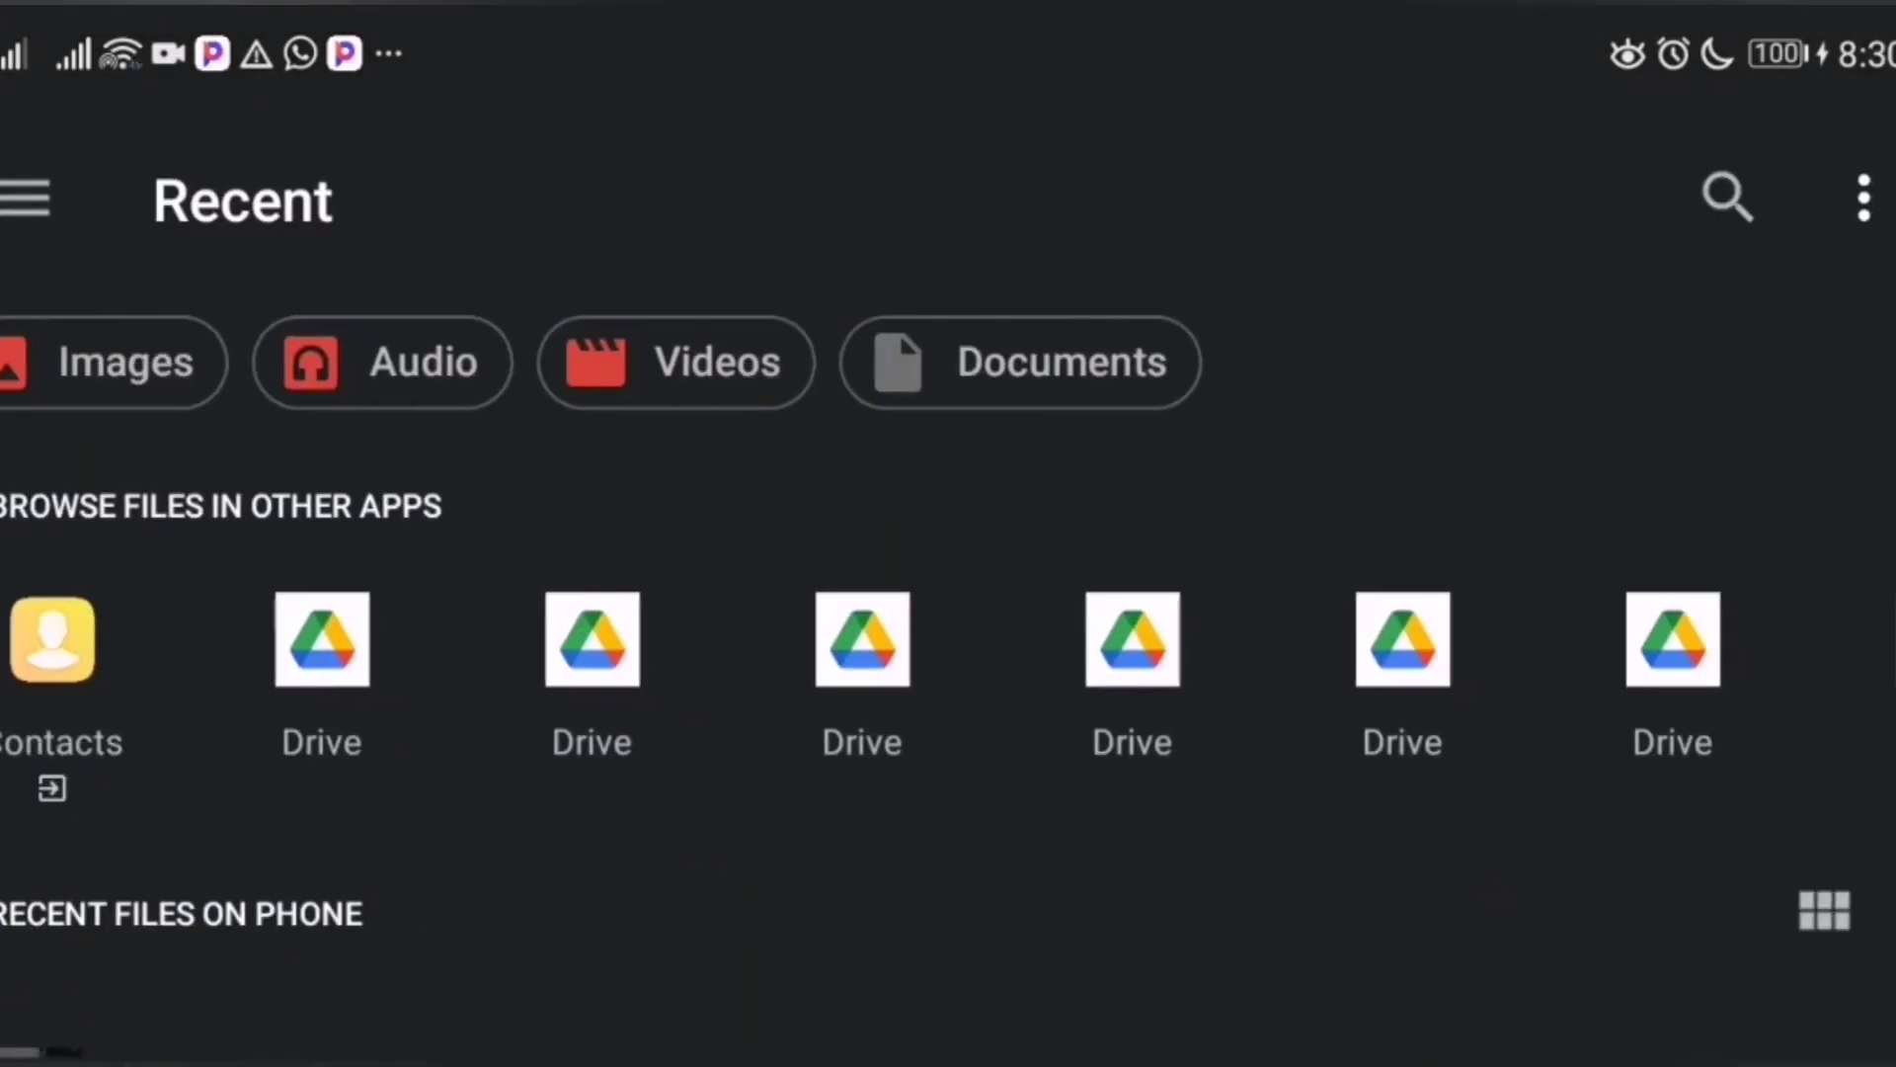
scroll(948, 667, right, 2)
click(1821, 637)
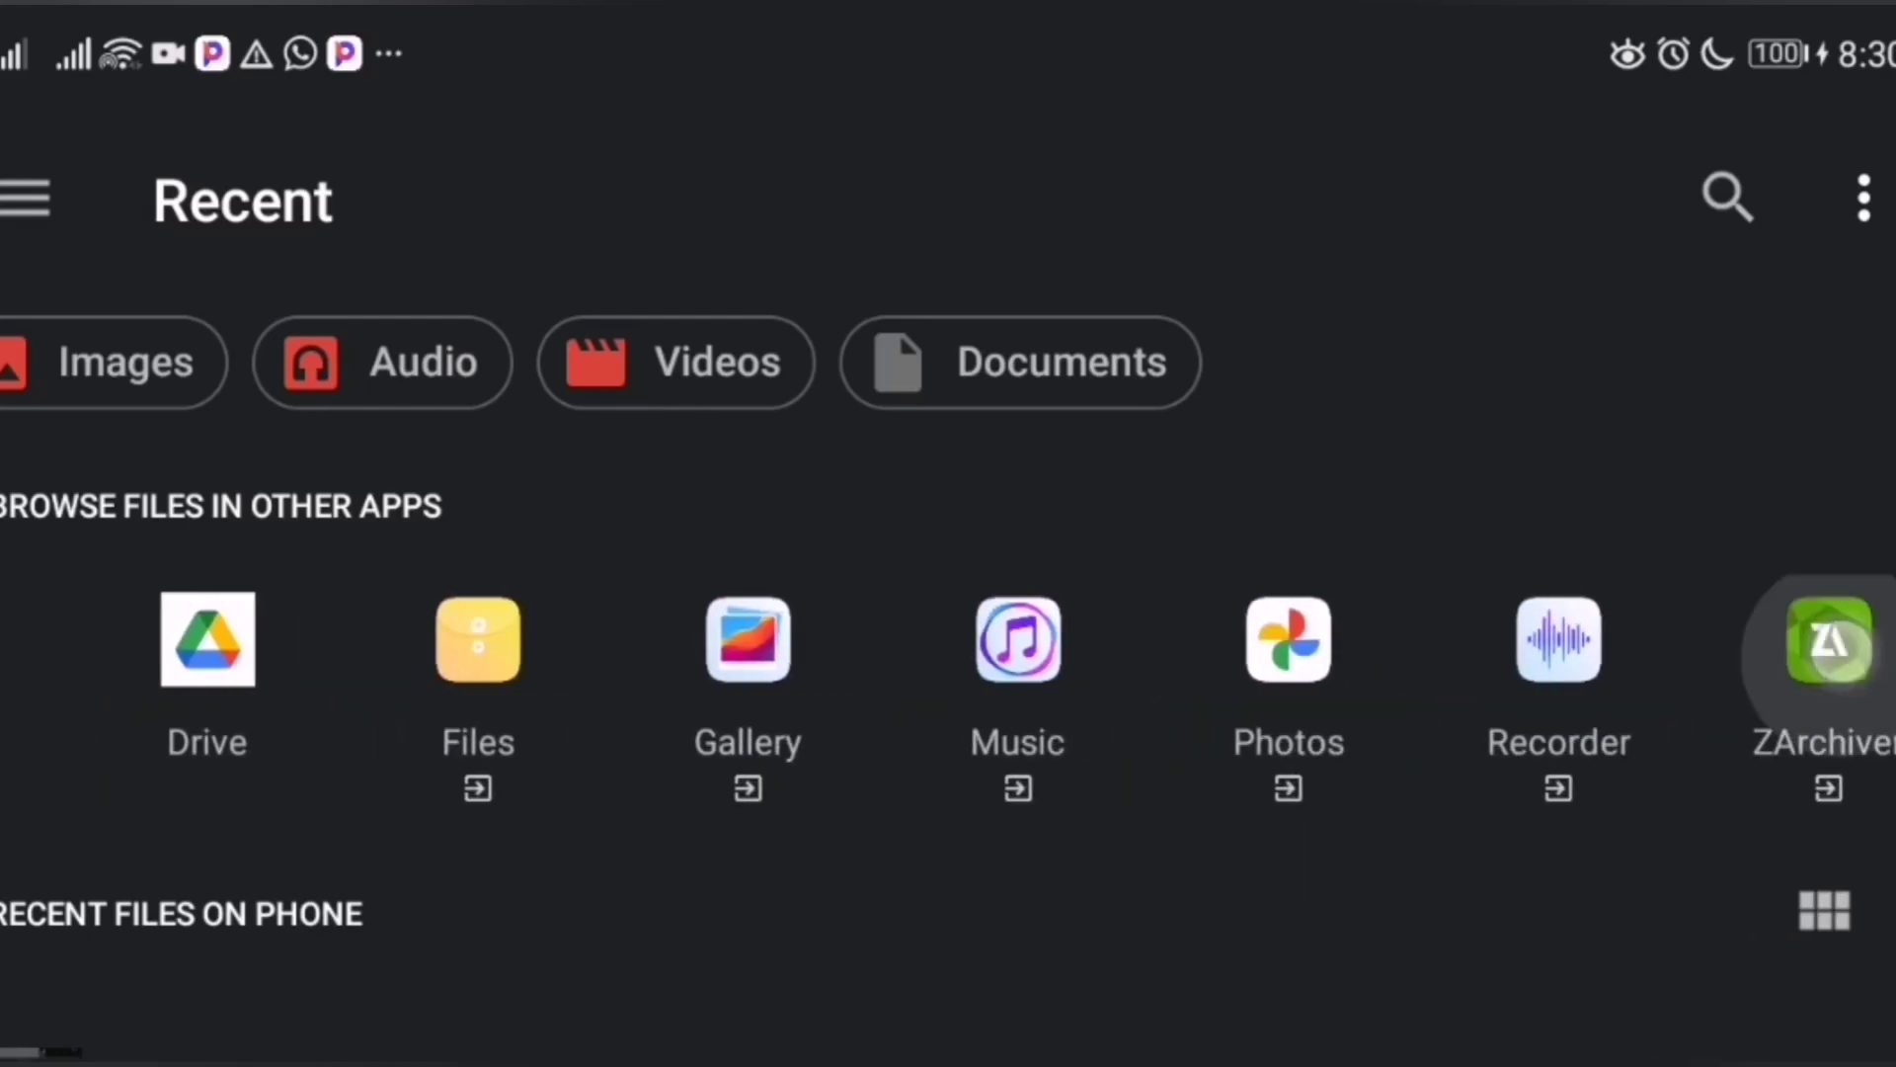
scroll(1185, 666, down, 5)
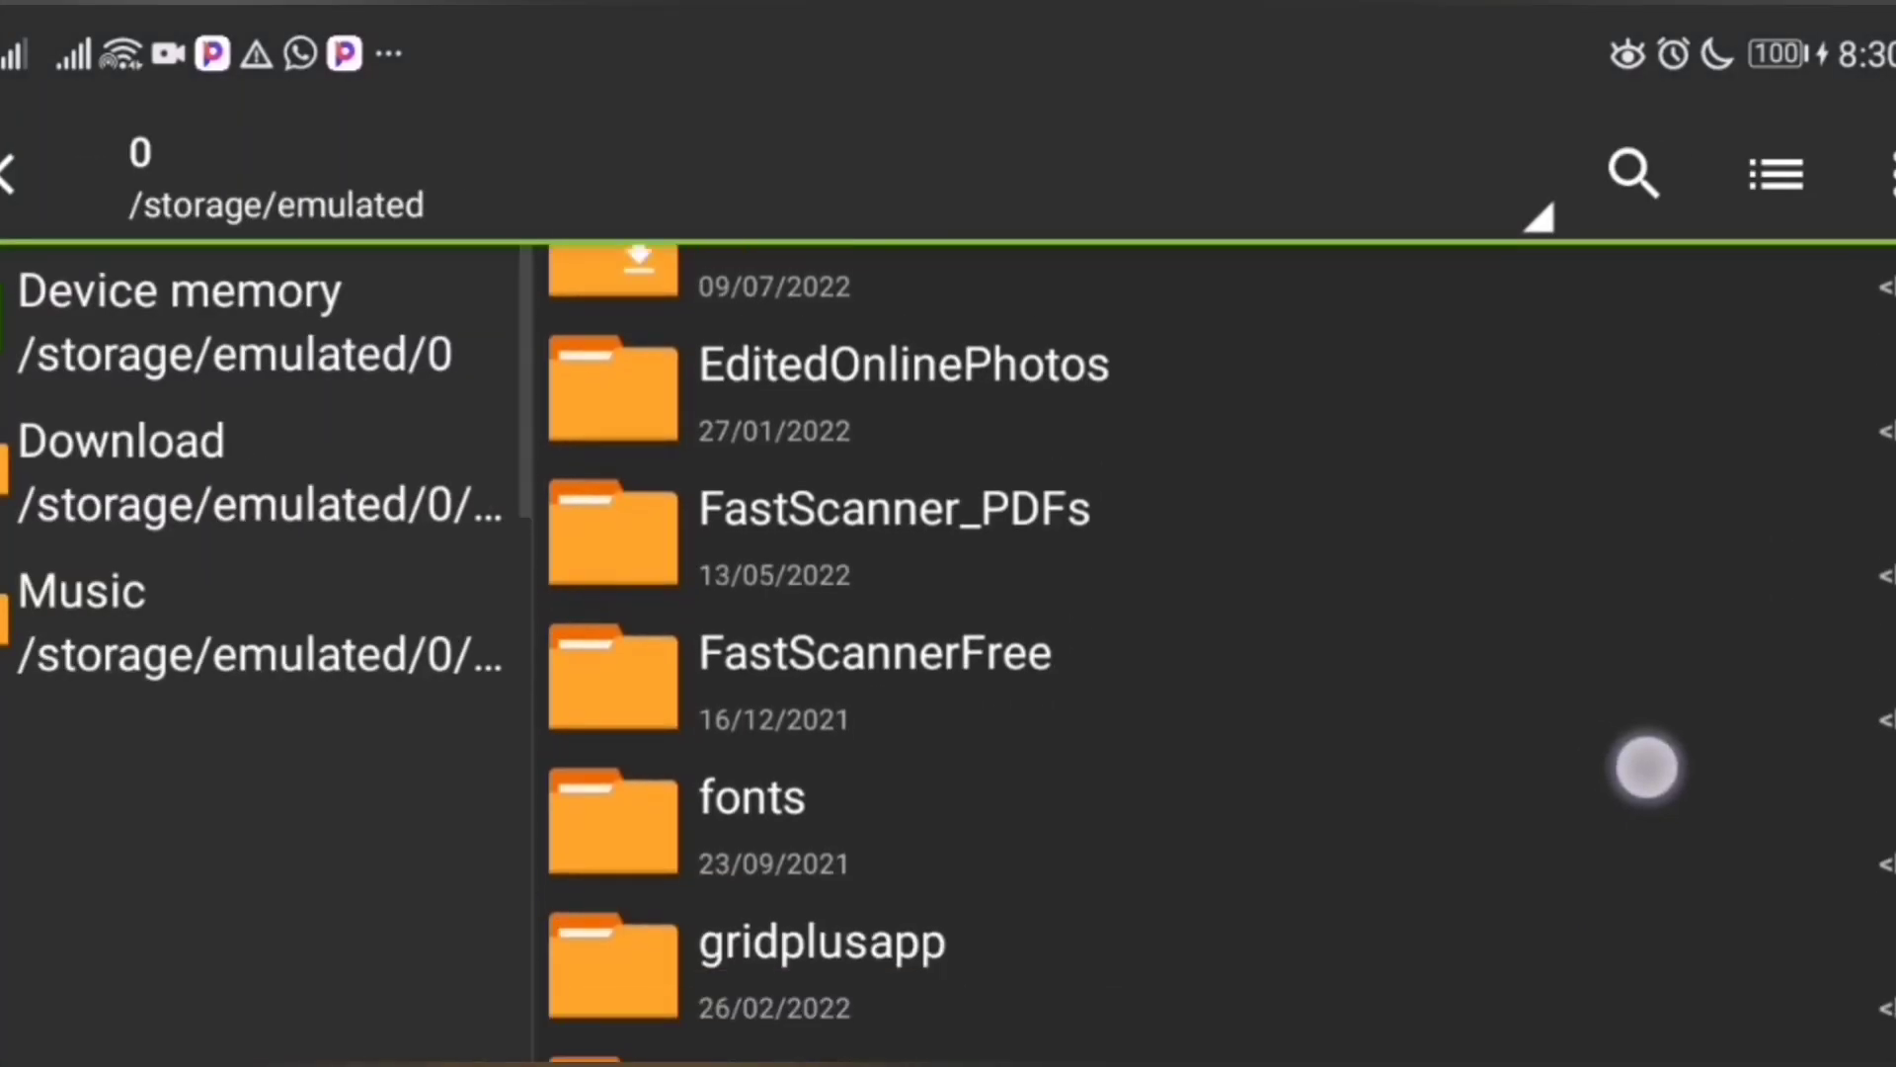
scroll(1645, 767, down, 5)
scroll(1672, 757, up, 5)
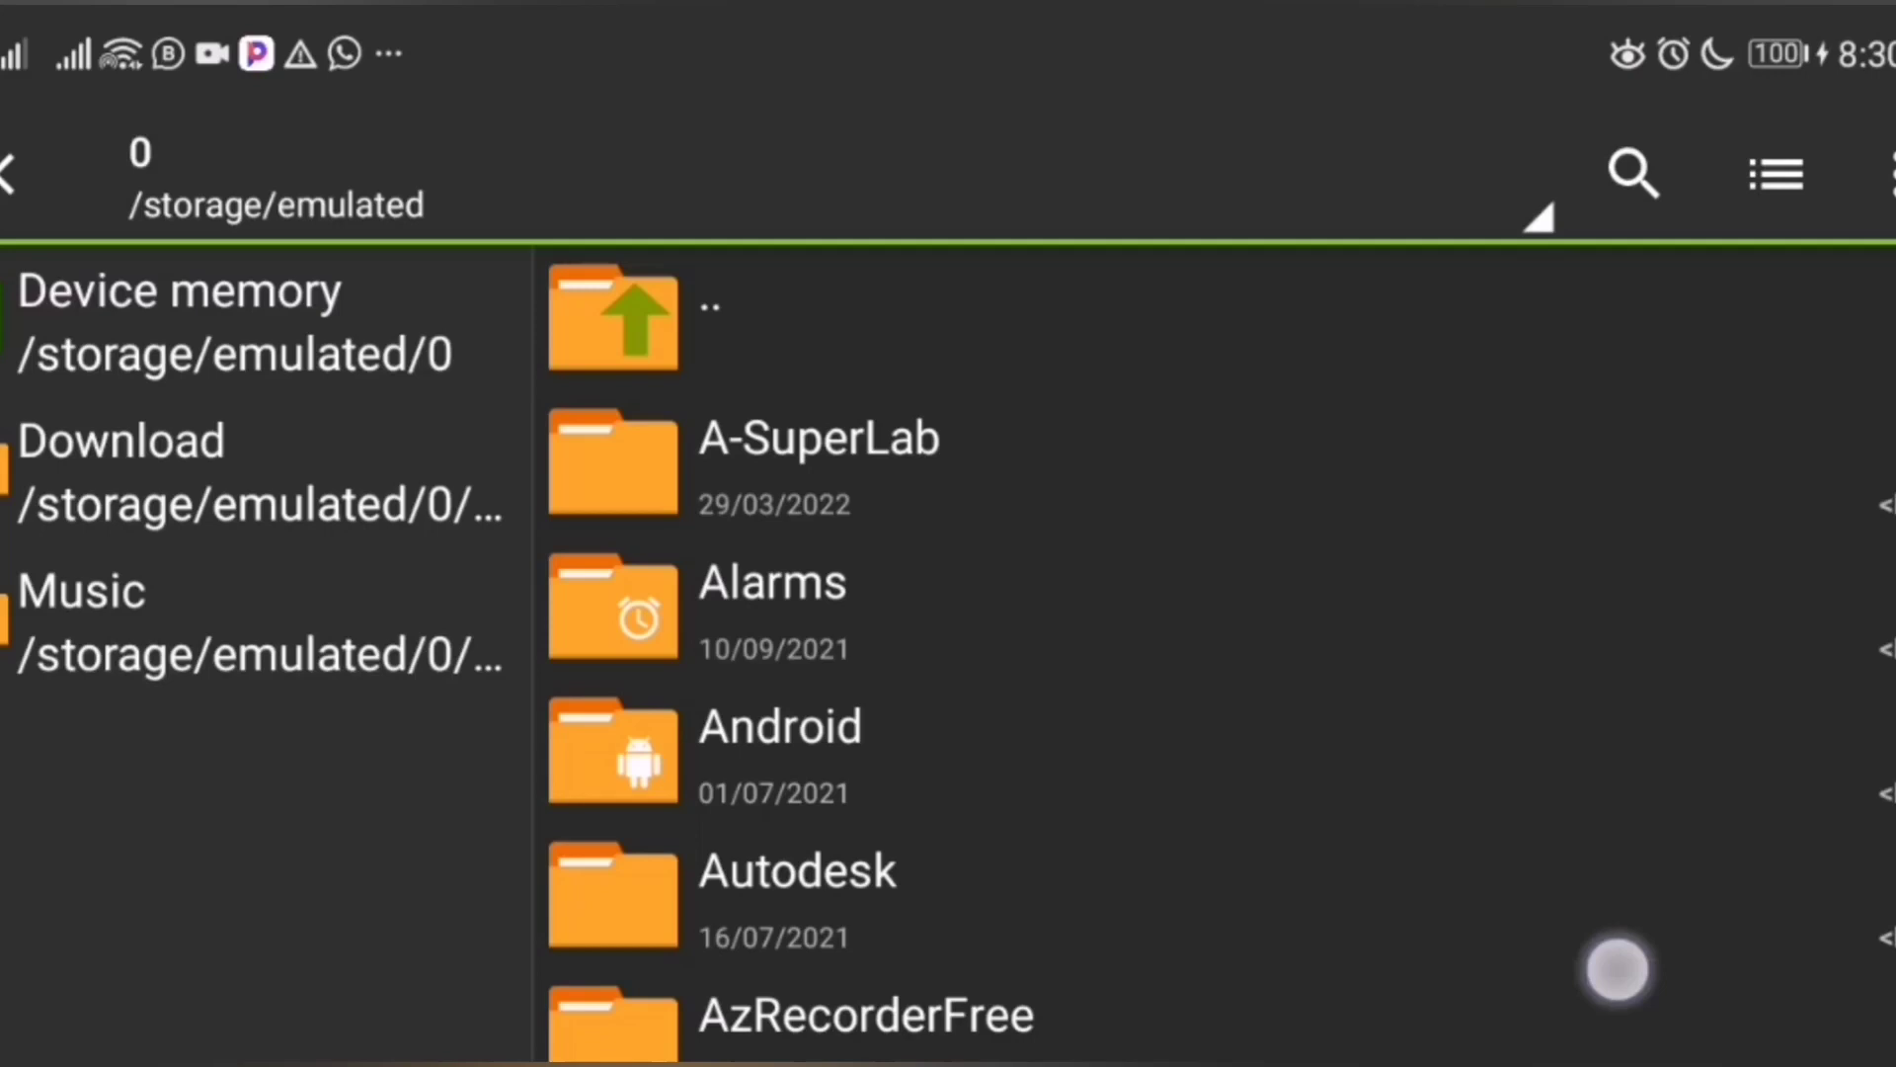
scroll(1617, 965, down, 3)
scroll(1637, 799, down, 3)
Open 'Simple and Modern 3D Logo Mockup.psd' from Download/Simple-and-Modern-3D-Logo-Mockup
click(1579, 787)
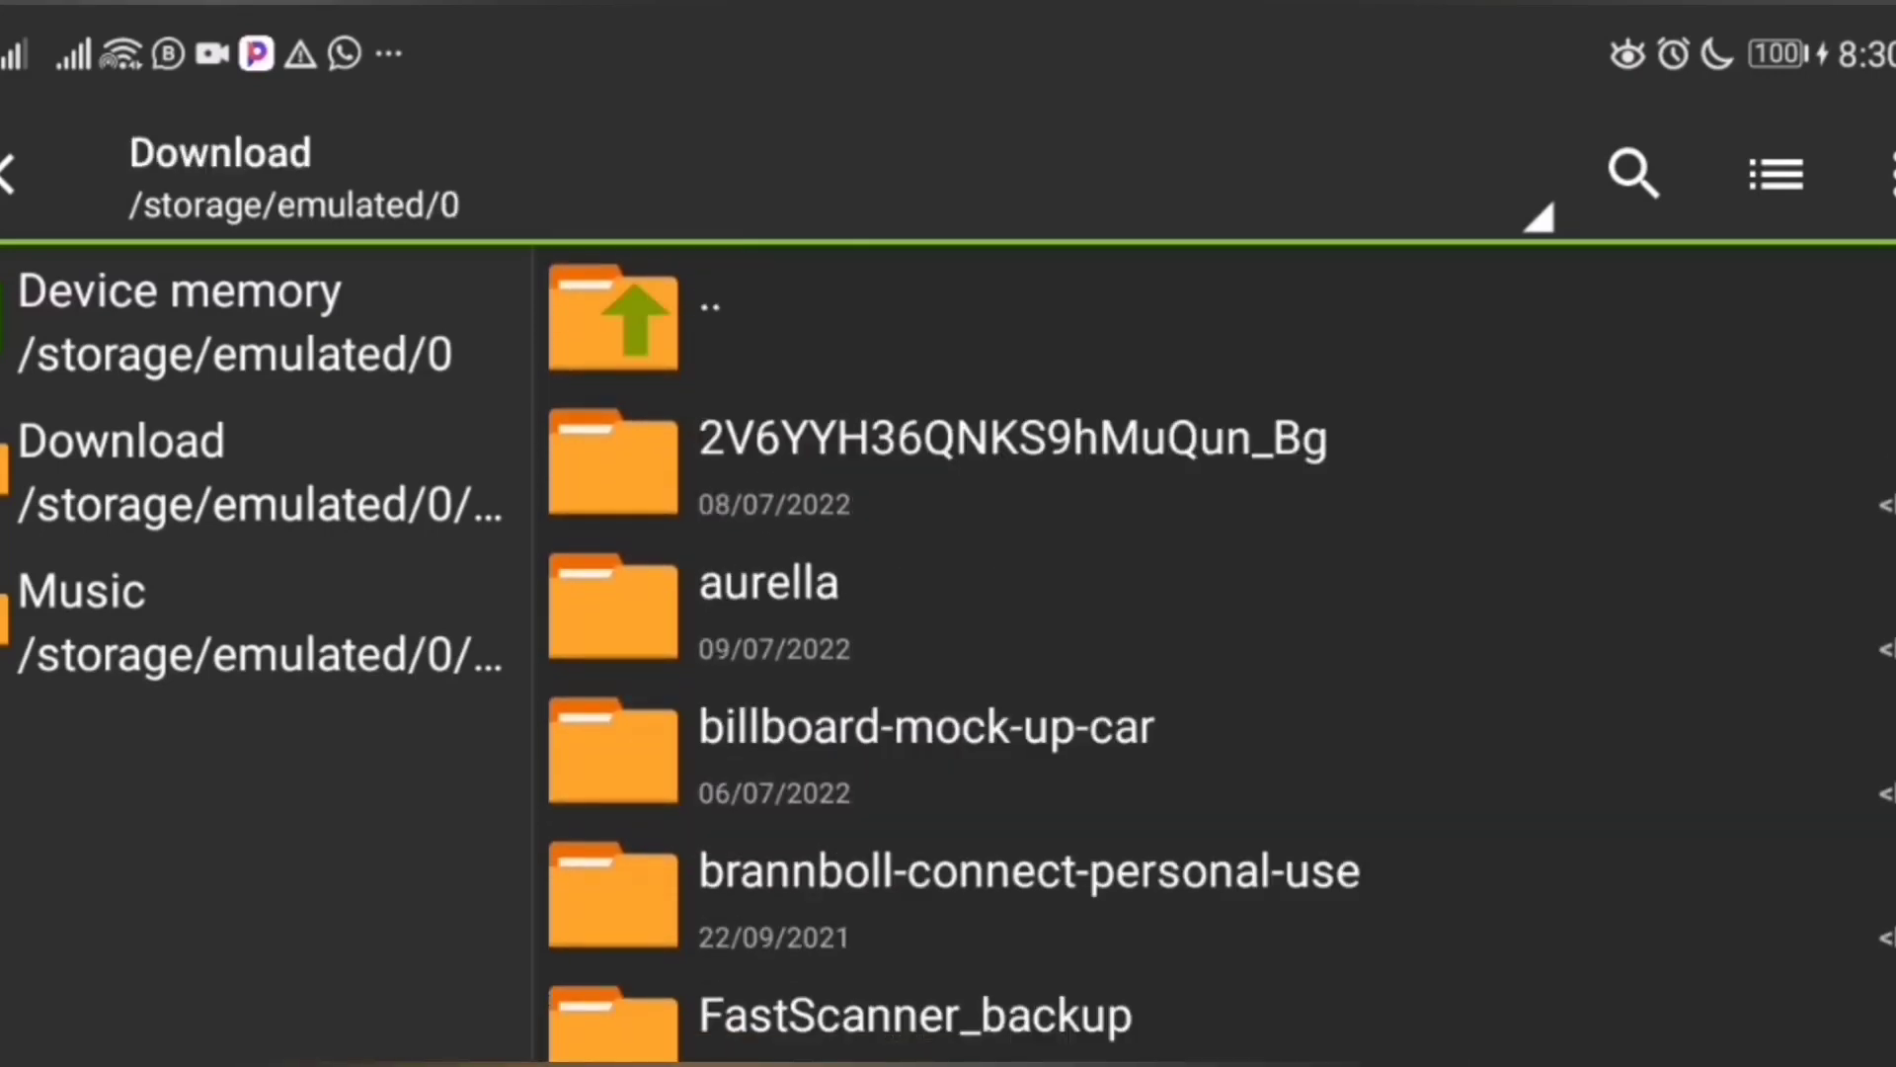
scroll(1640, 766, down, 3)
scroll(1651, 800, down, 5)
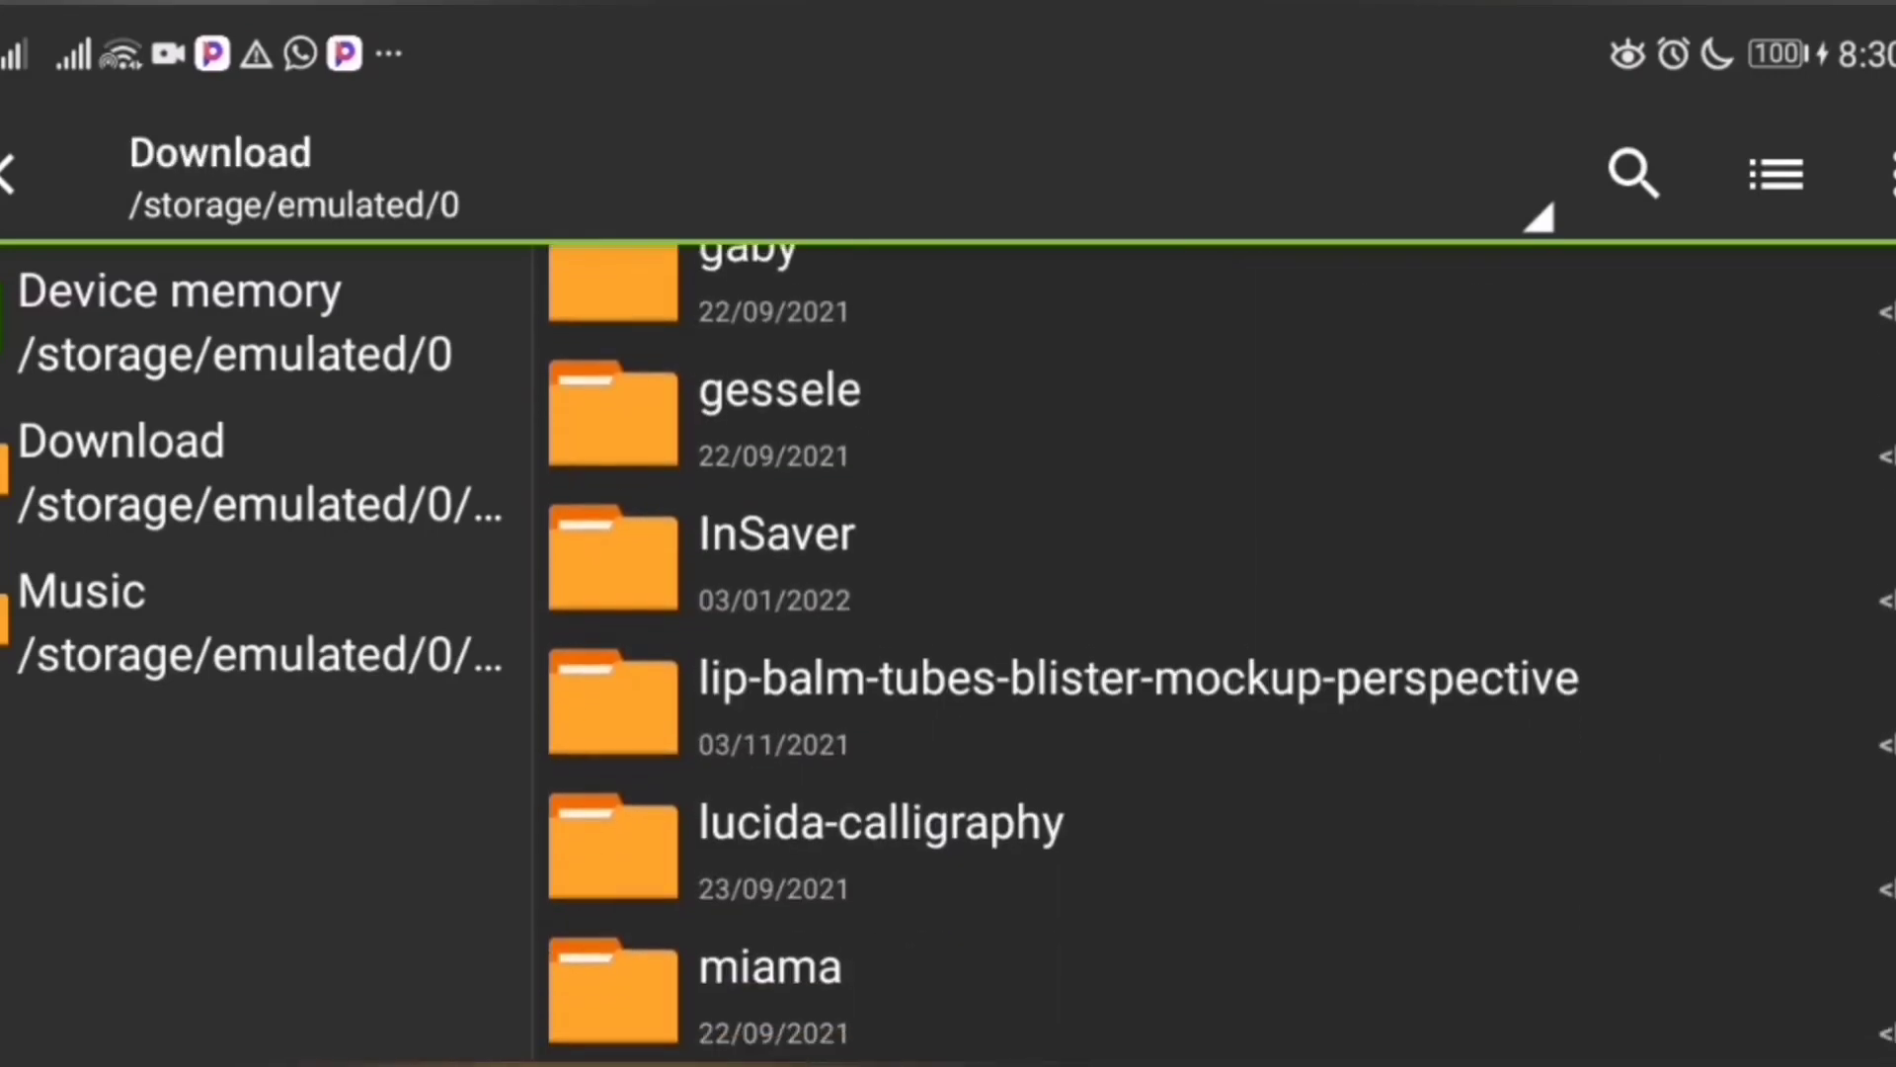
scroll(1692, 713, down, 3)
scroll(1692, 714, down, 4)
scroll(1718, 677, down, 3)
scroll(1736, 657, down, 2)
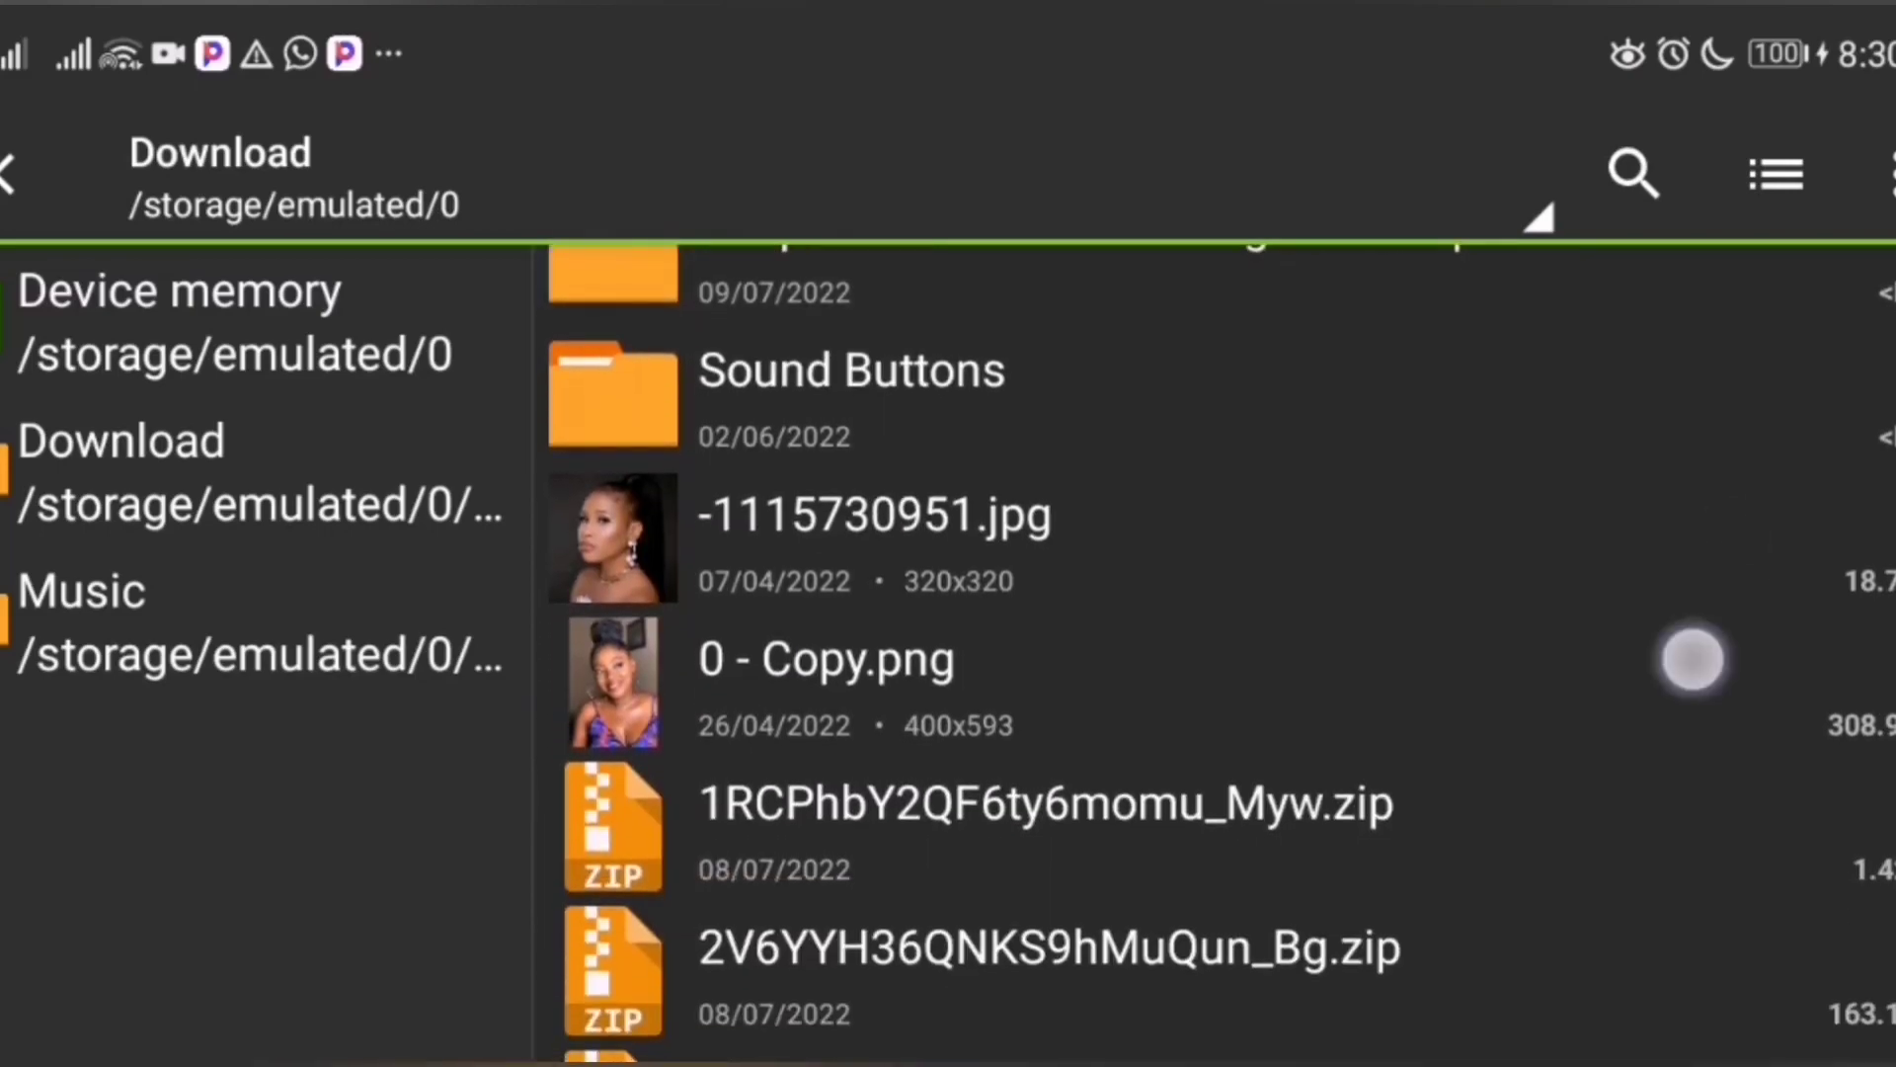
scroll(1689, 657, up, 2)
click(1666, 562)
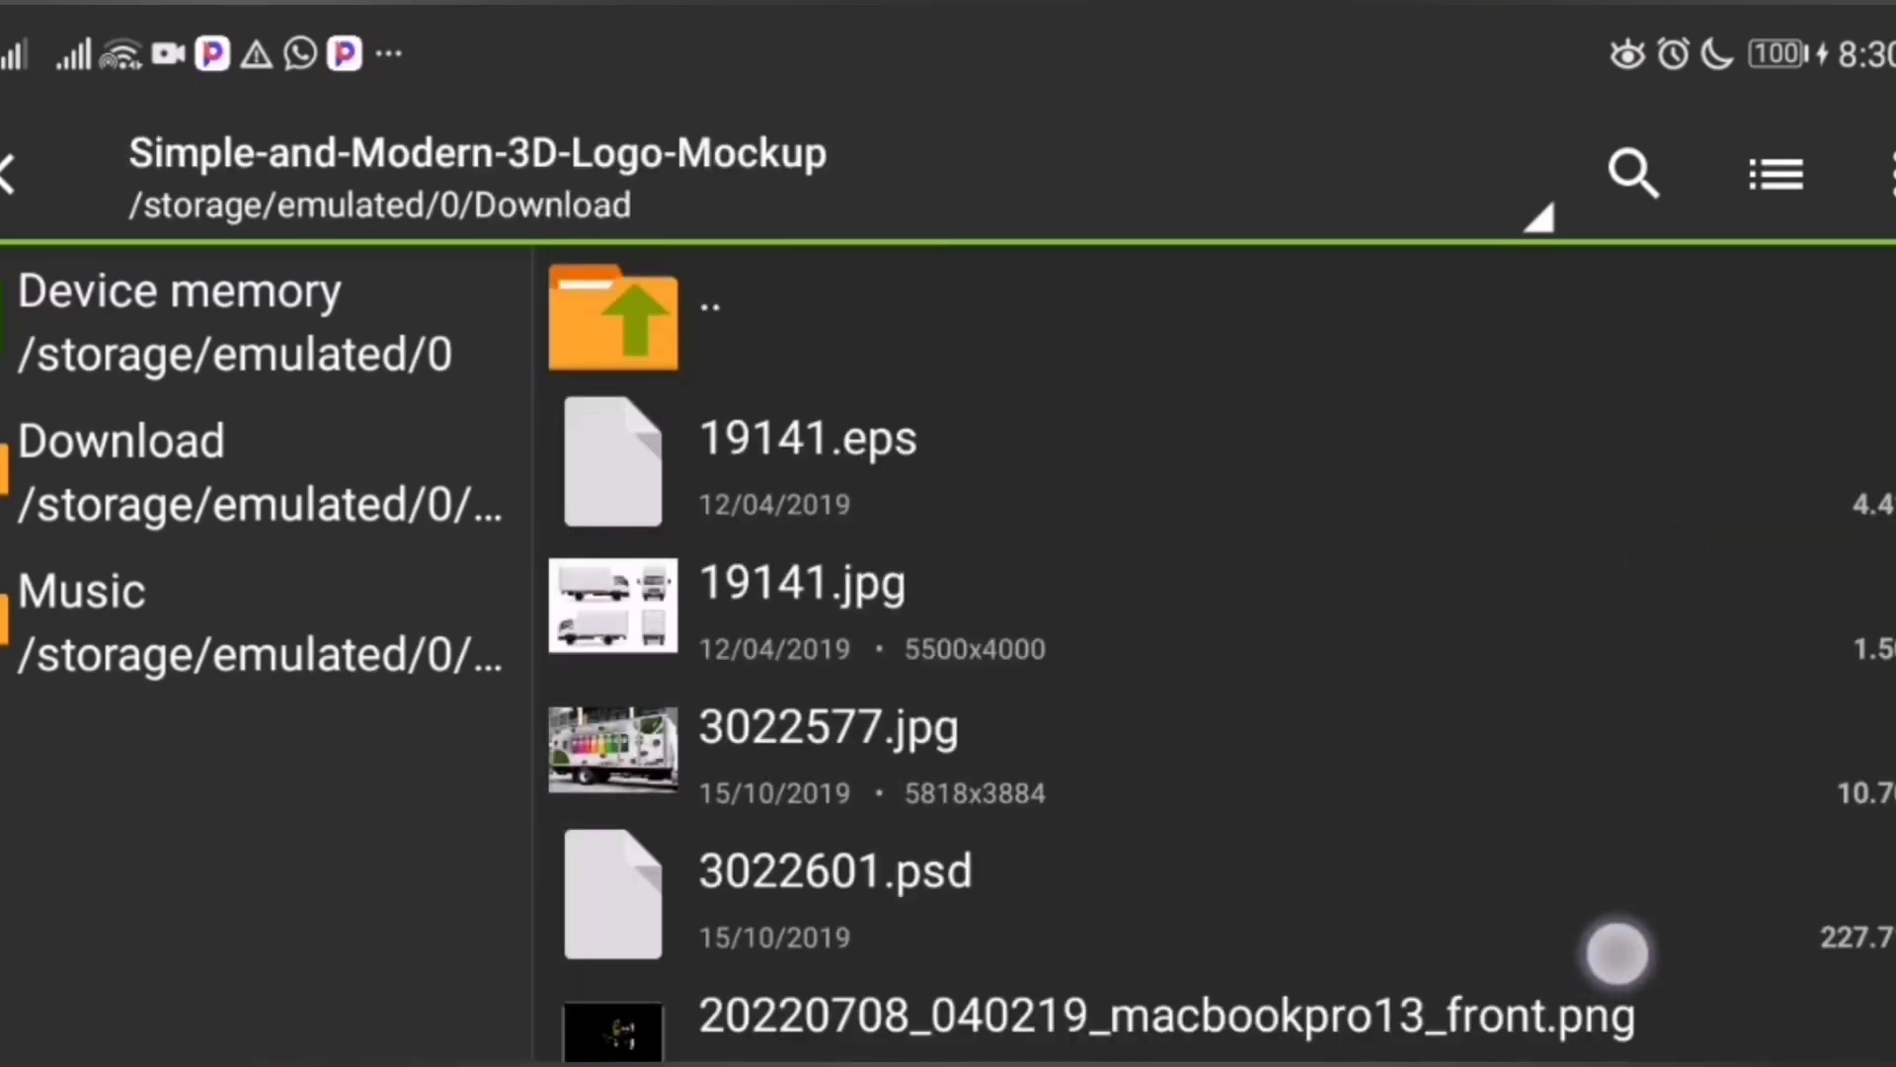
scroll(1613, 953, down, 3)
scroll(1706, 746, down, 2)
scroll(1708, 670, down, 1)
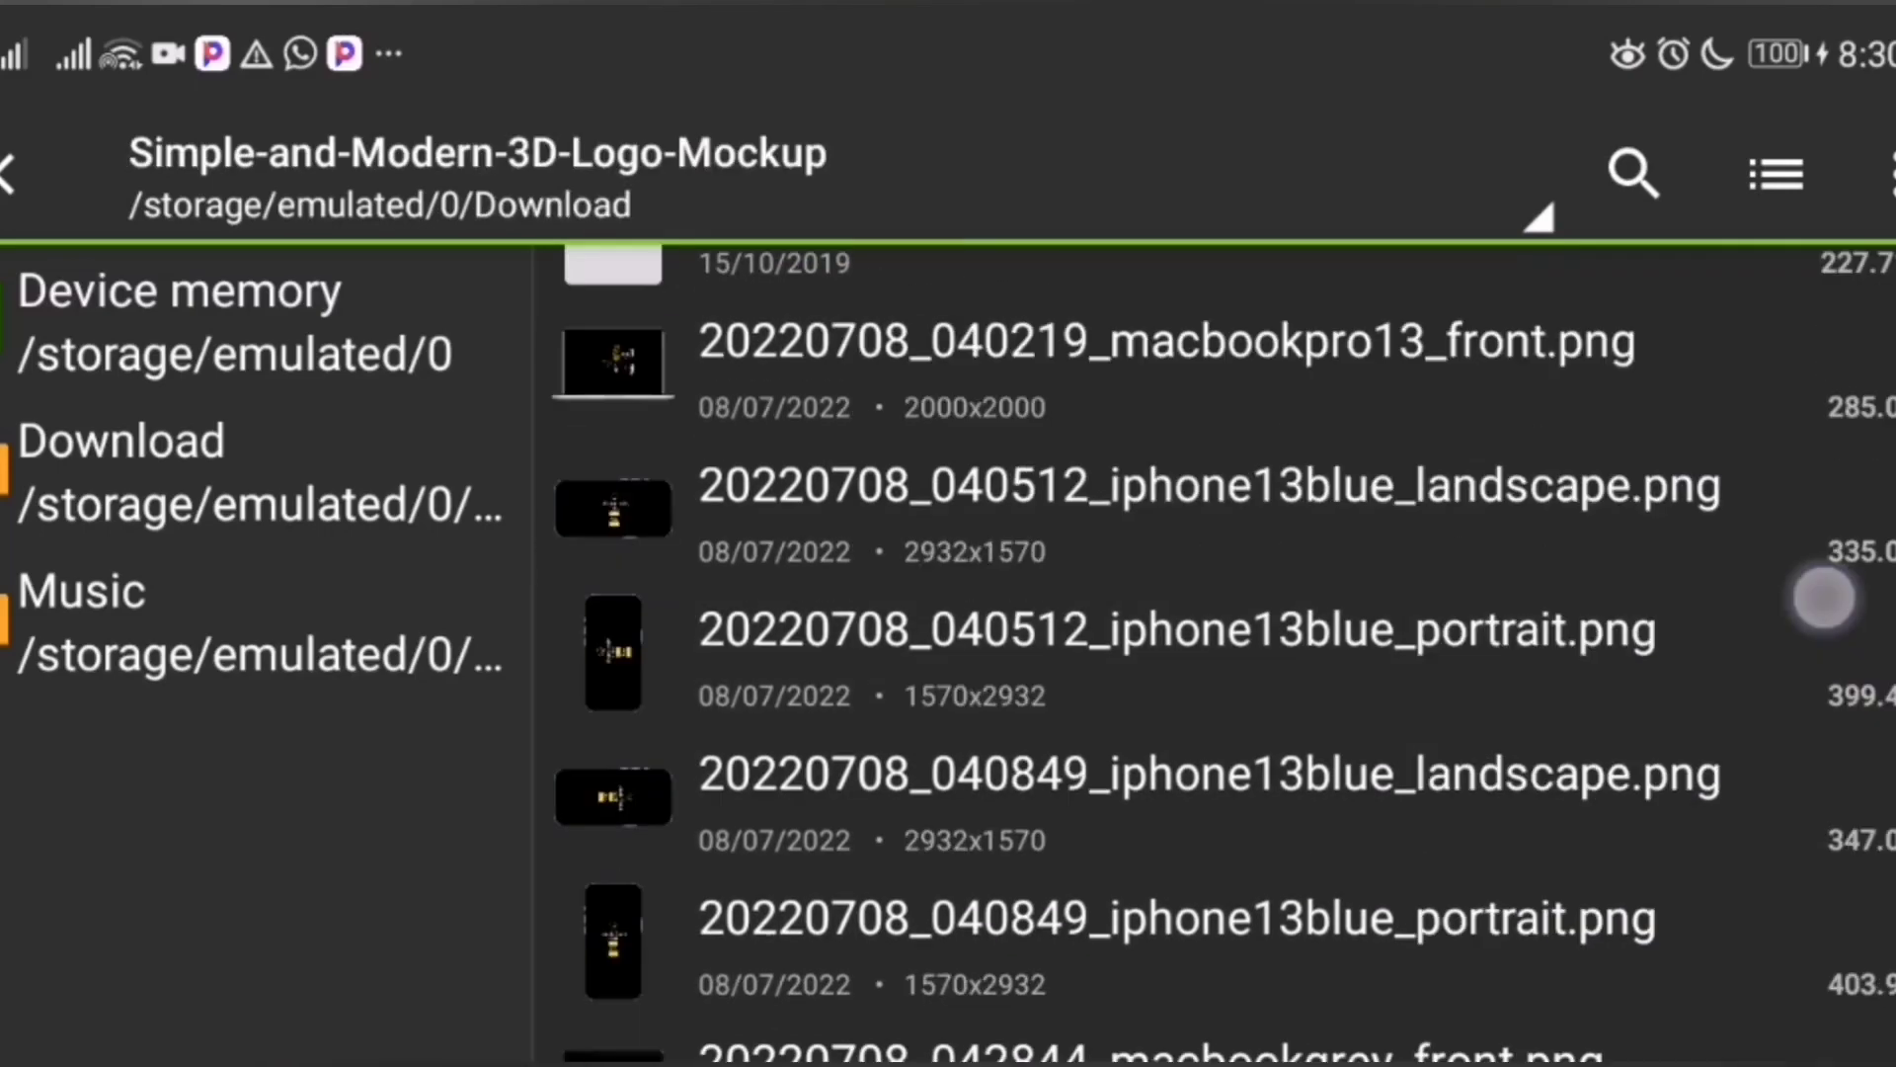
scroll(1819, 593, down, 5)
scroll(1723, 707, down, 3)
scroll(1620, 965, down, 1)
scroll(1672, 817, up, 1)
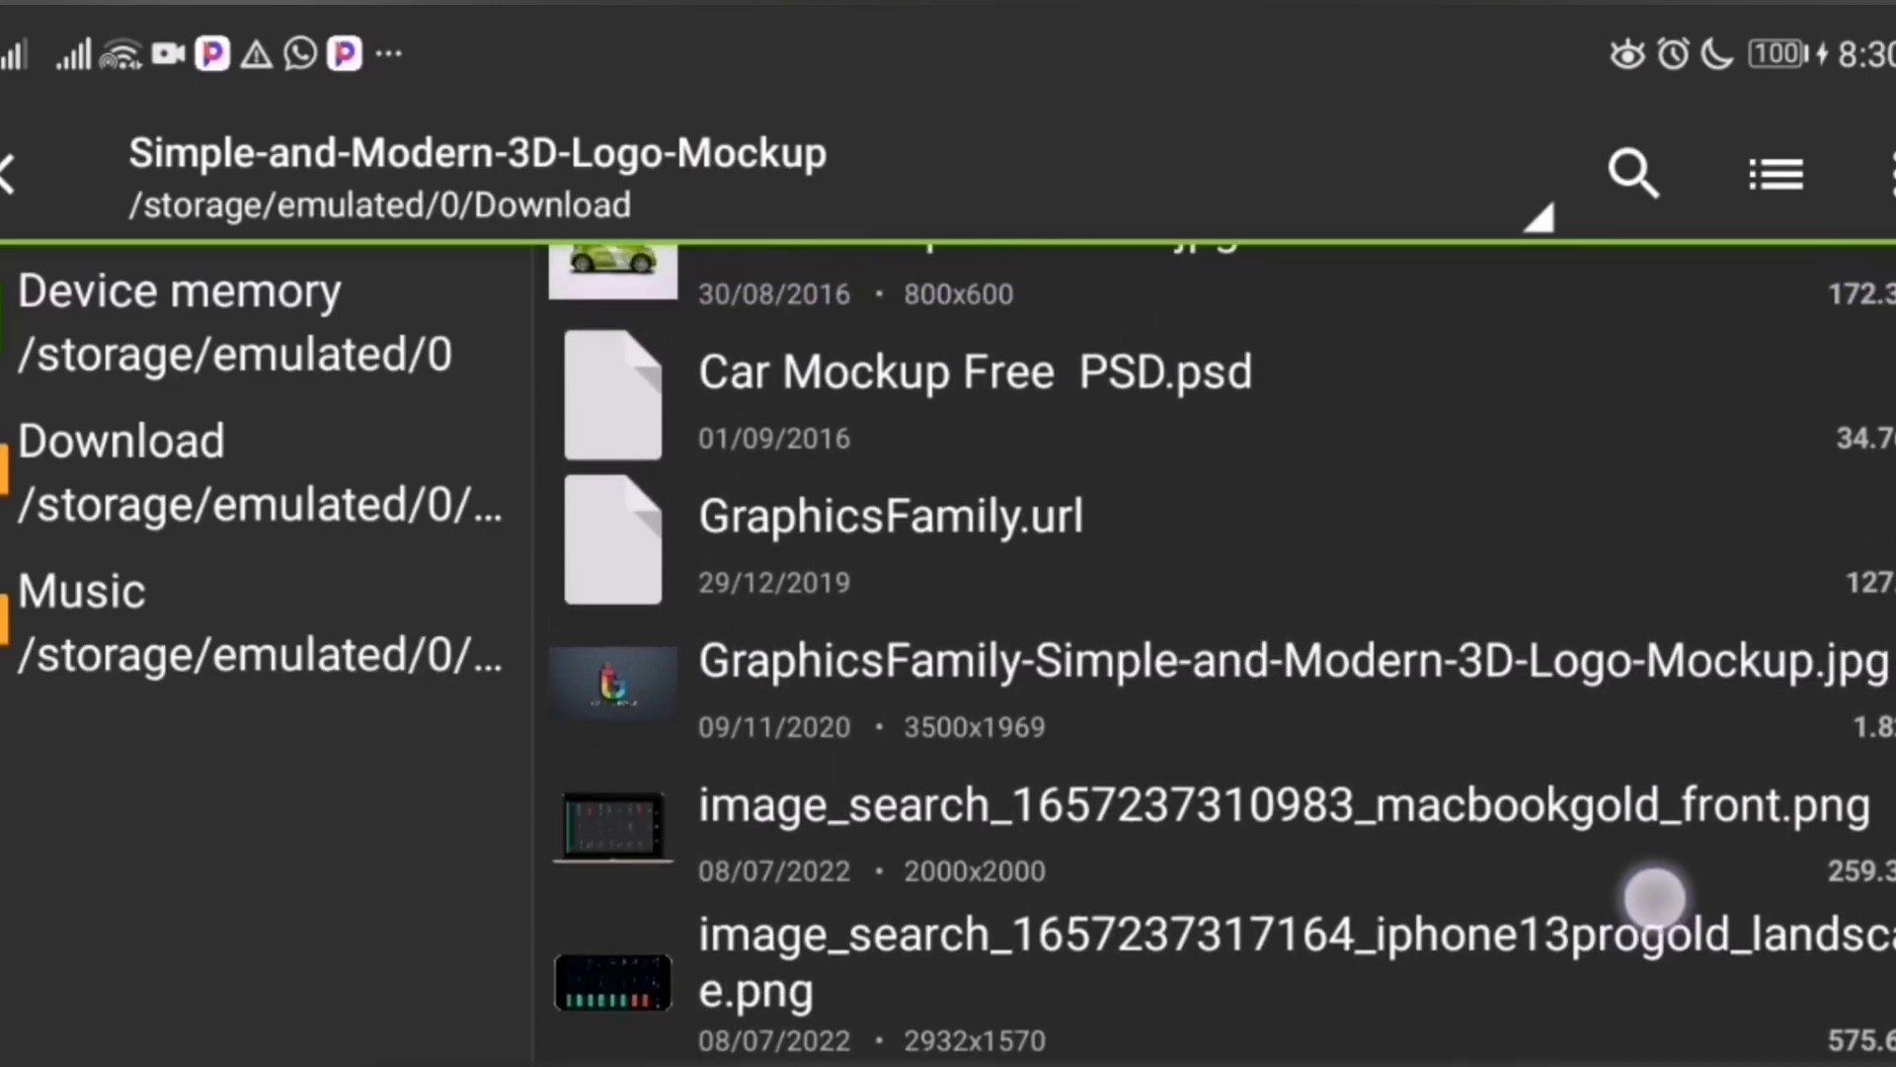
scroll(1651, 889, up, 1)
scroll(1626, 982, down, 4)
scroll(1714, 736, down, 2)
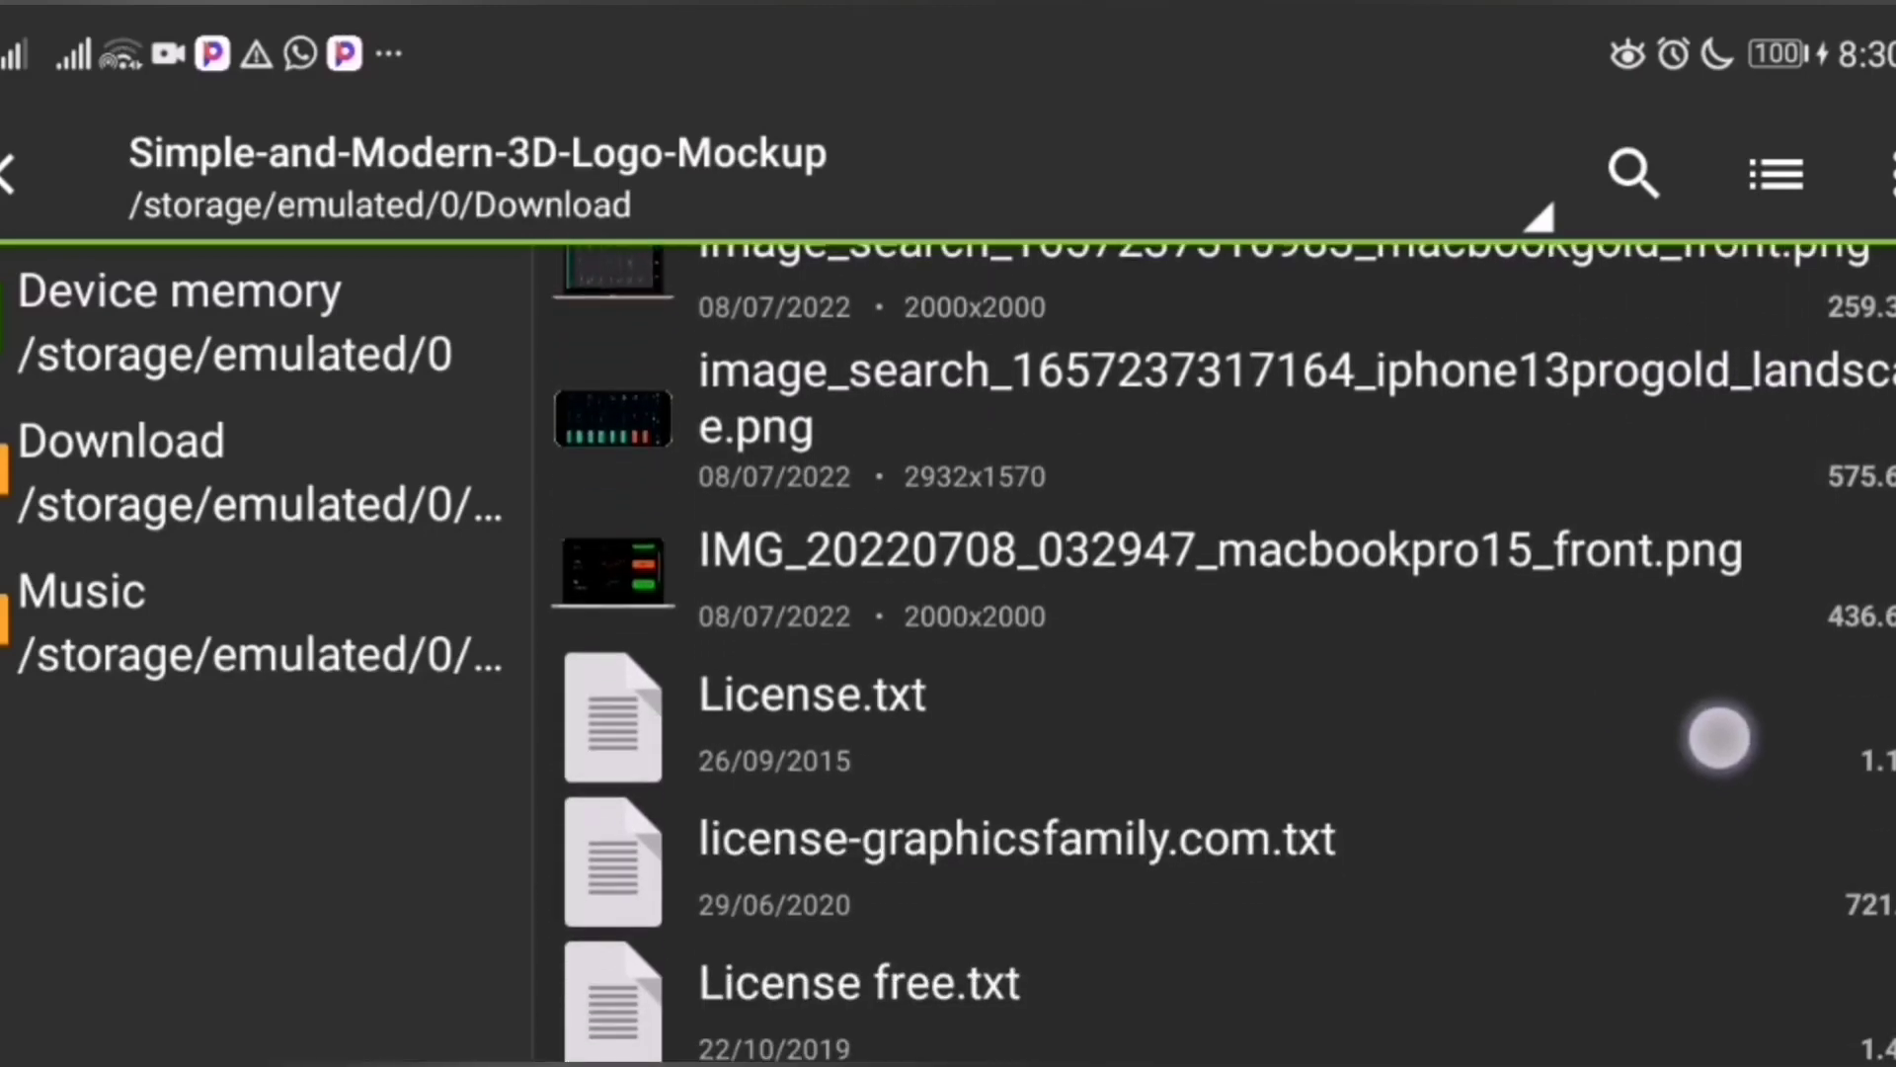
scroll(1642, 962, up, 2)
scroll(1644, 868, up, 2)
scroll(1634, 956, up, 1)
scroll(1634, 955, up, 1)
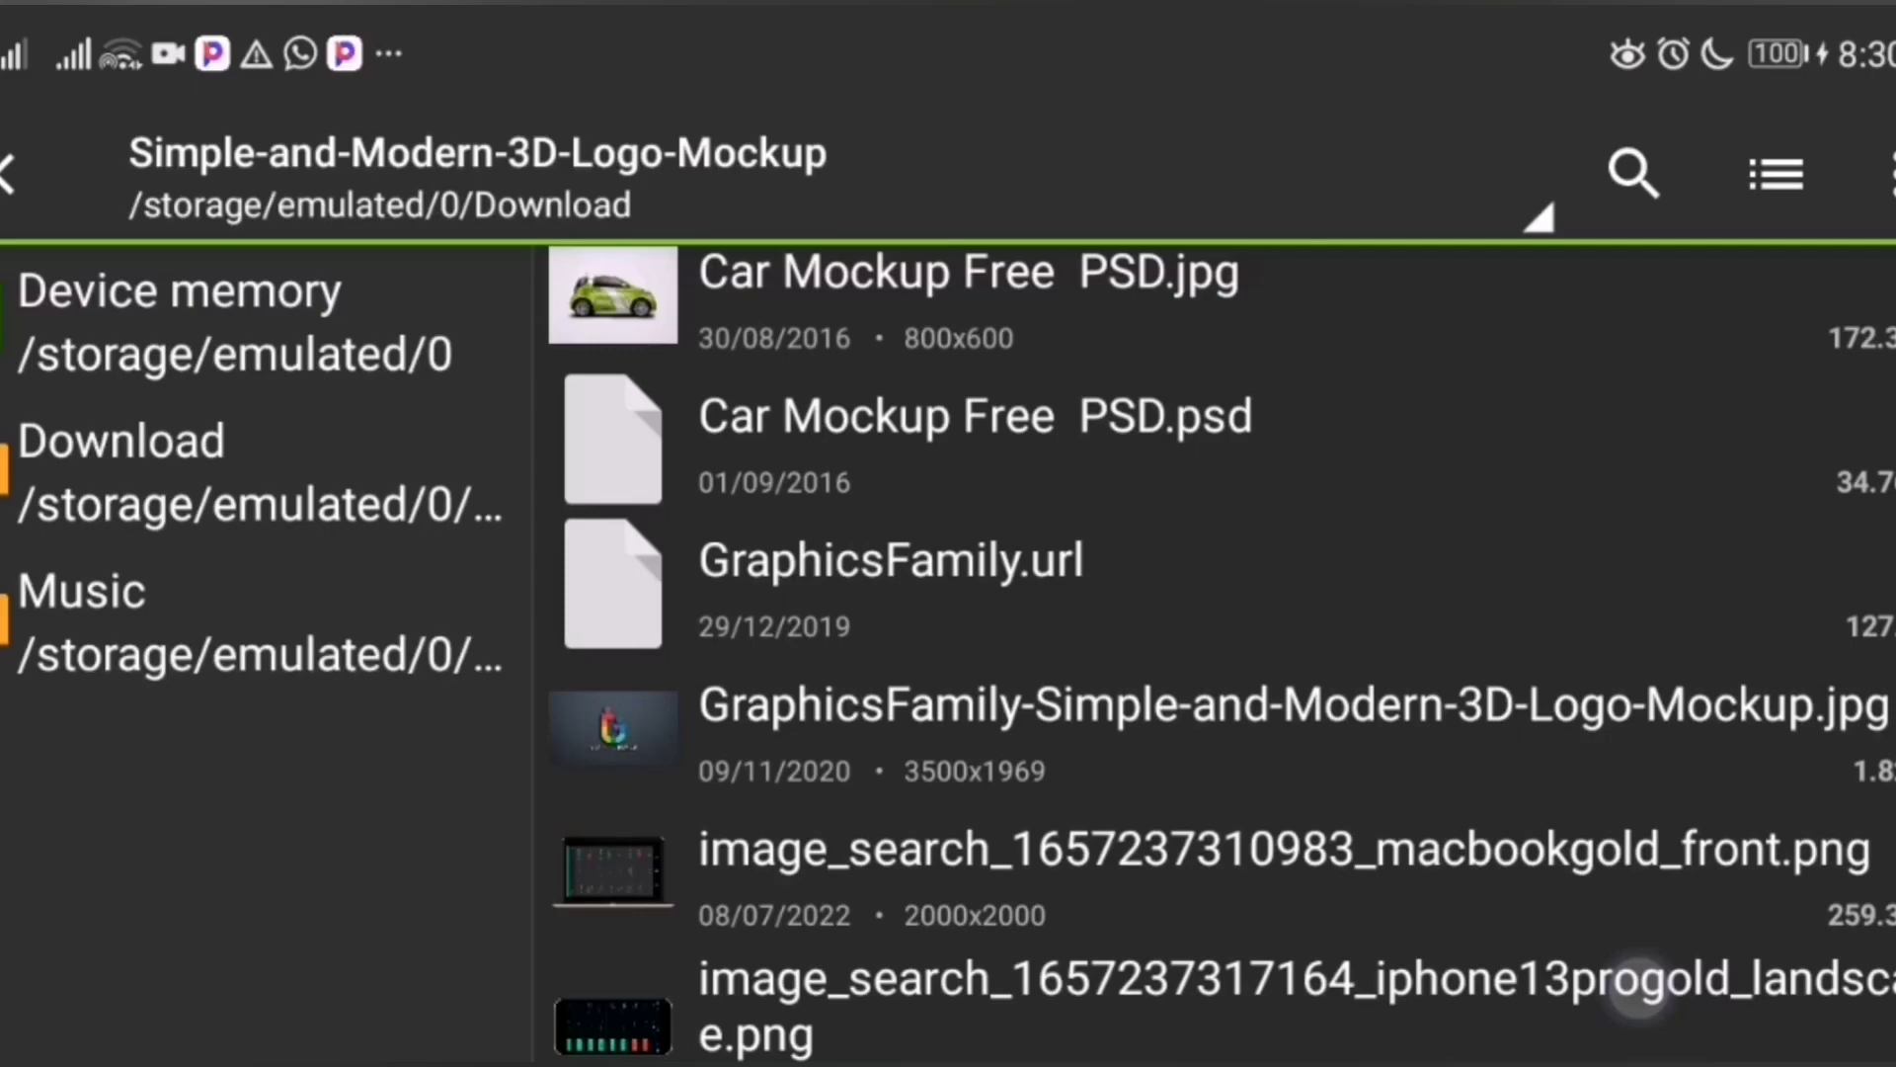
scroll(1659, 868, up, 2)
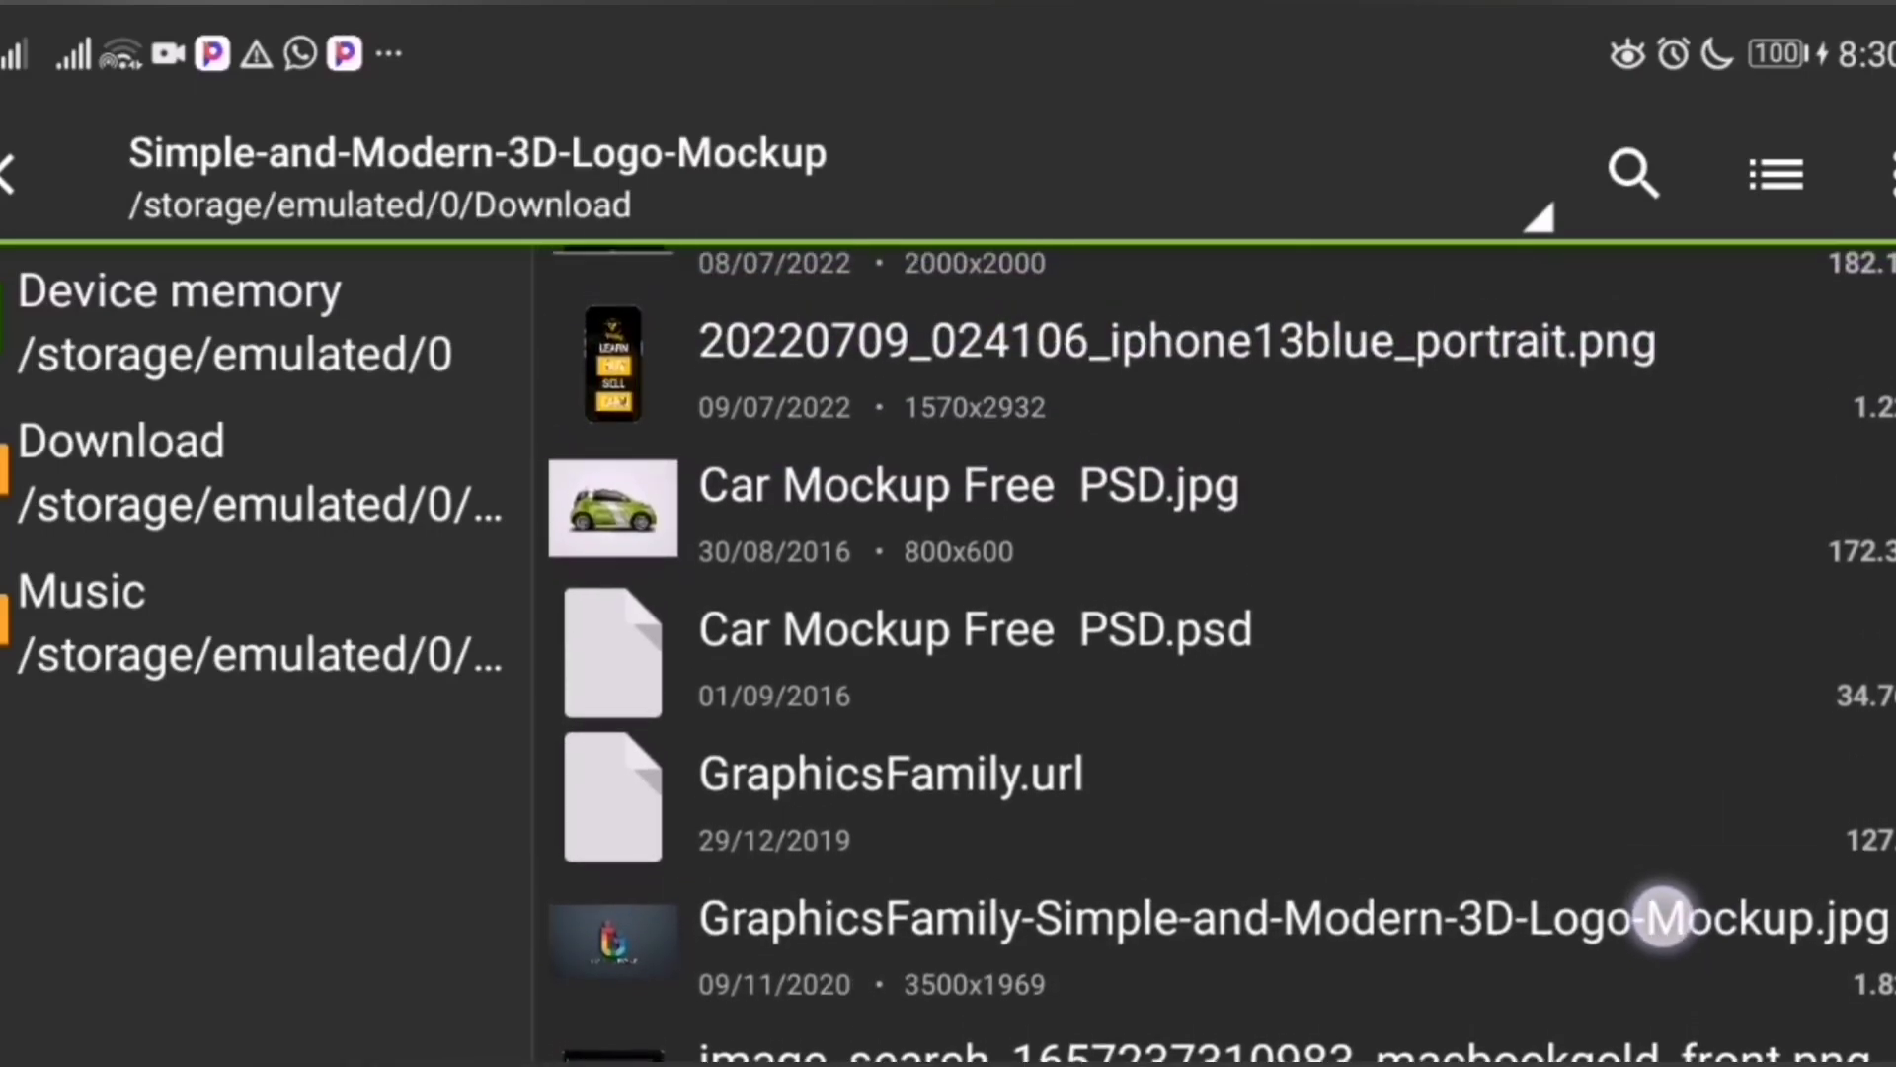
scroll(1651, 914, up, 1)
scroll(1652, 1017, up, 2)
scroll(1672, 889, up, 1)
scroll(1674, 929, down, 5)
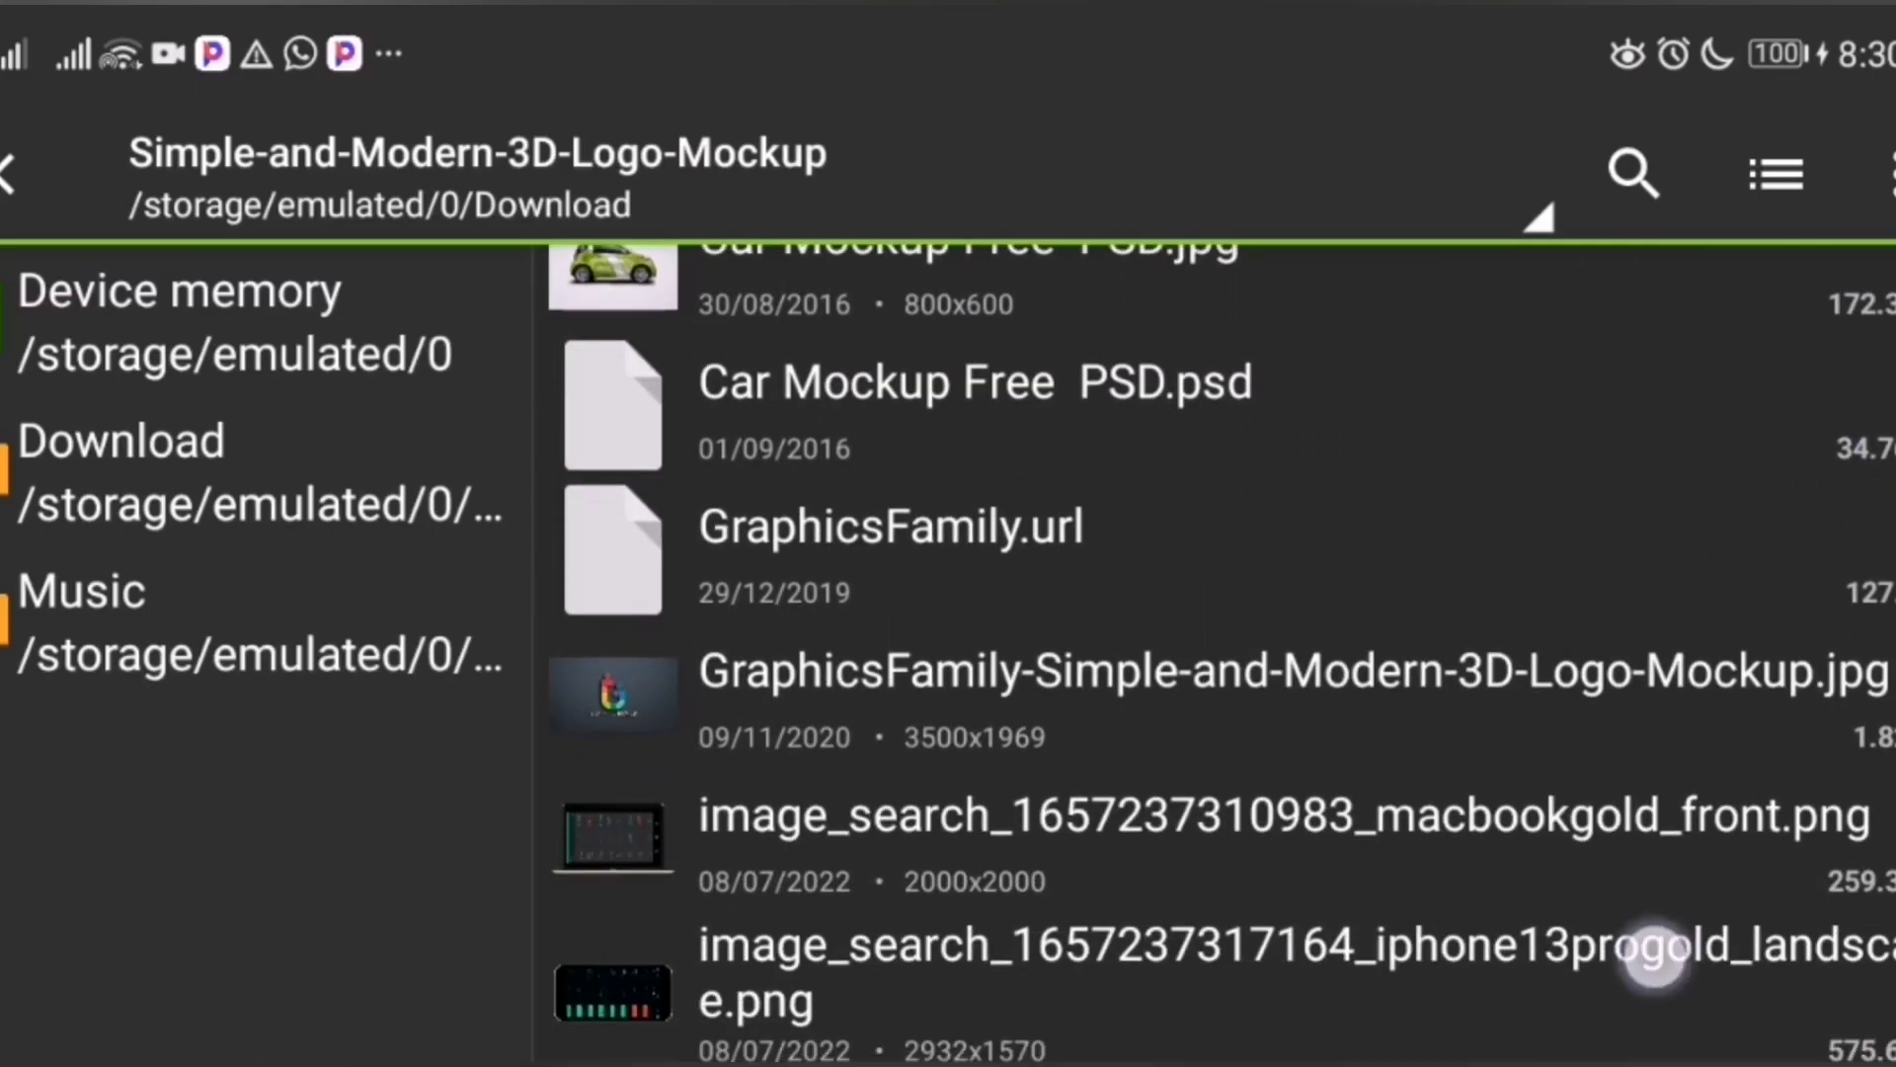
scroll(1685, 805, down, 2)
scroll(1800, 635, down, 1)
scroll(1800, 634, down, 2)
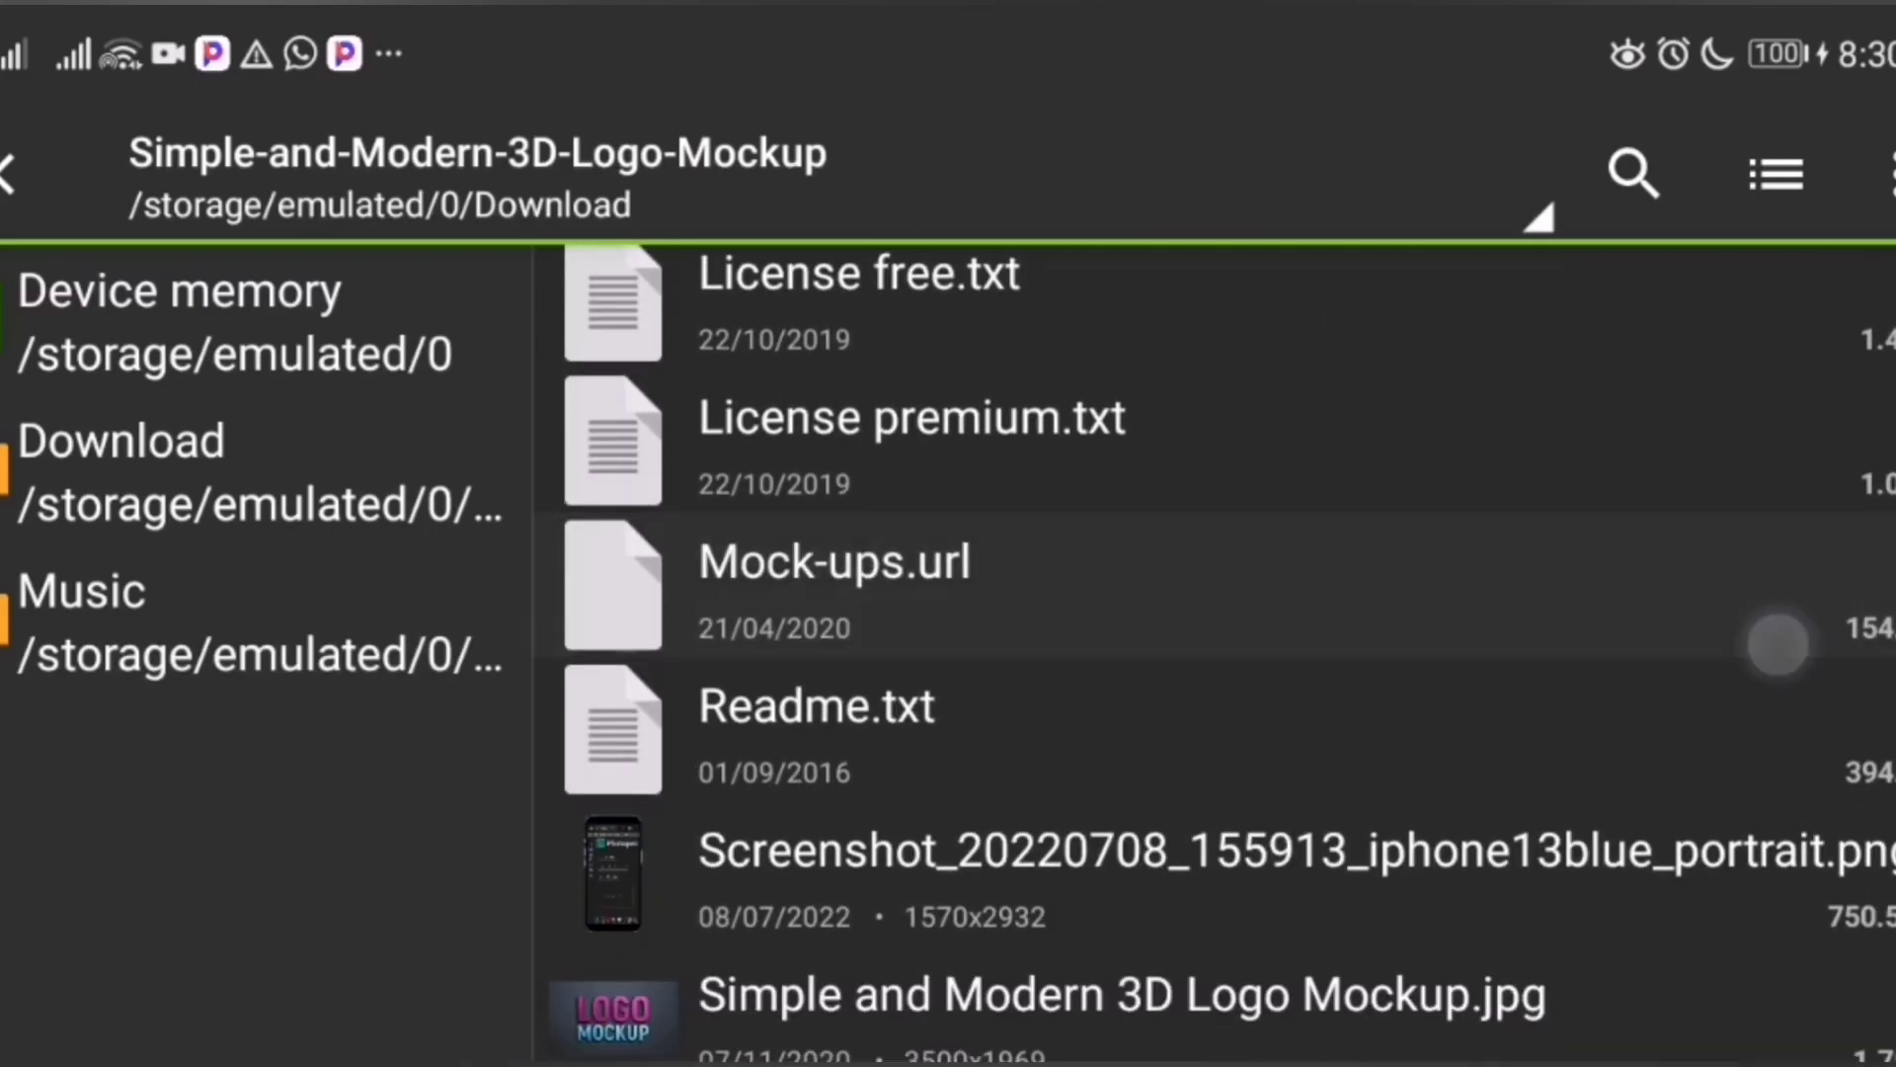
scroll(1778, 637, down, 1)
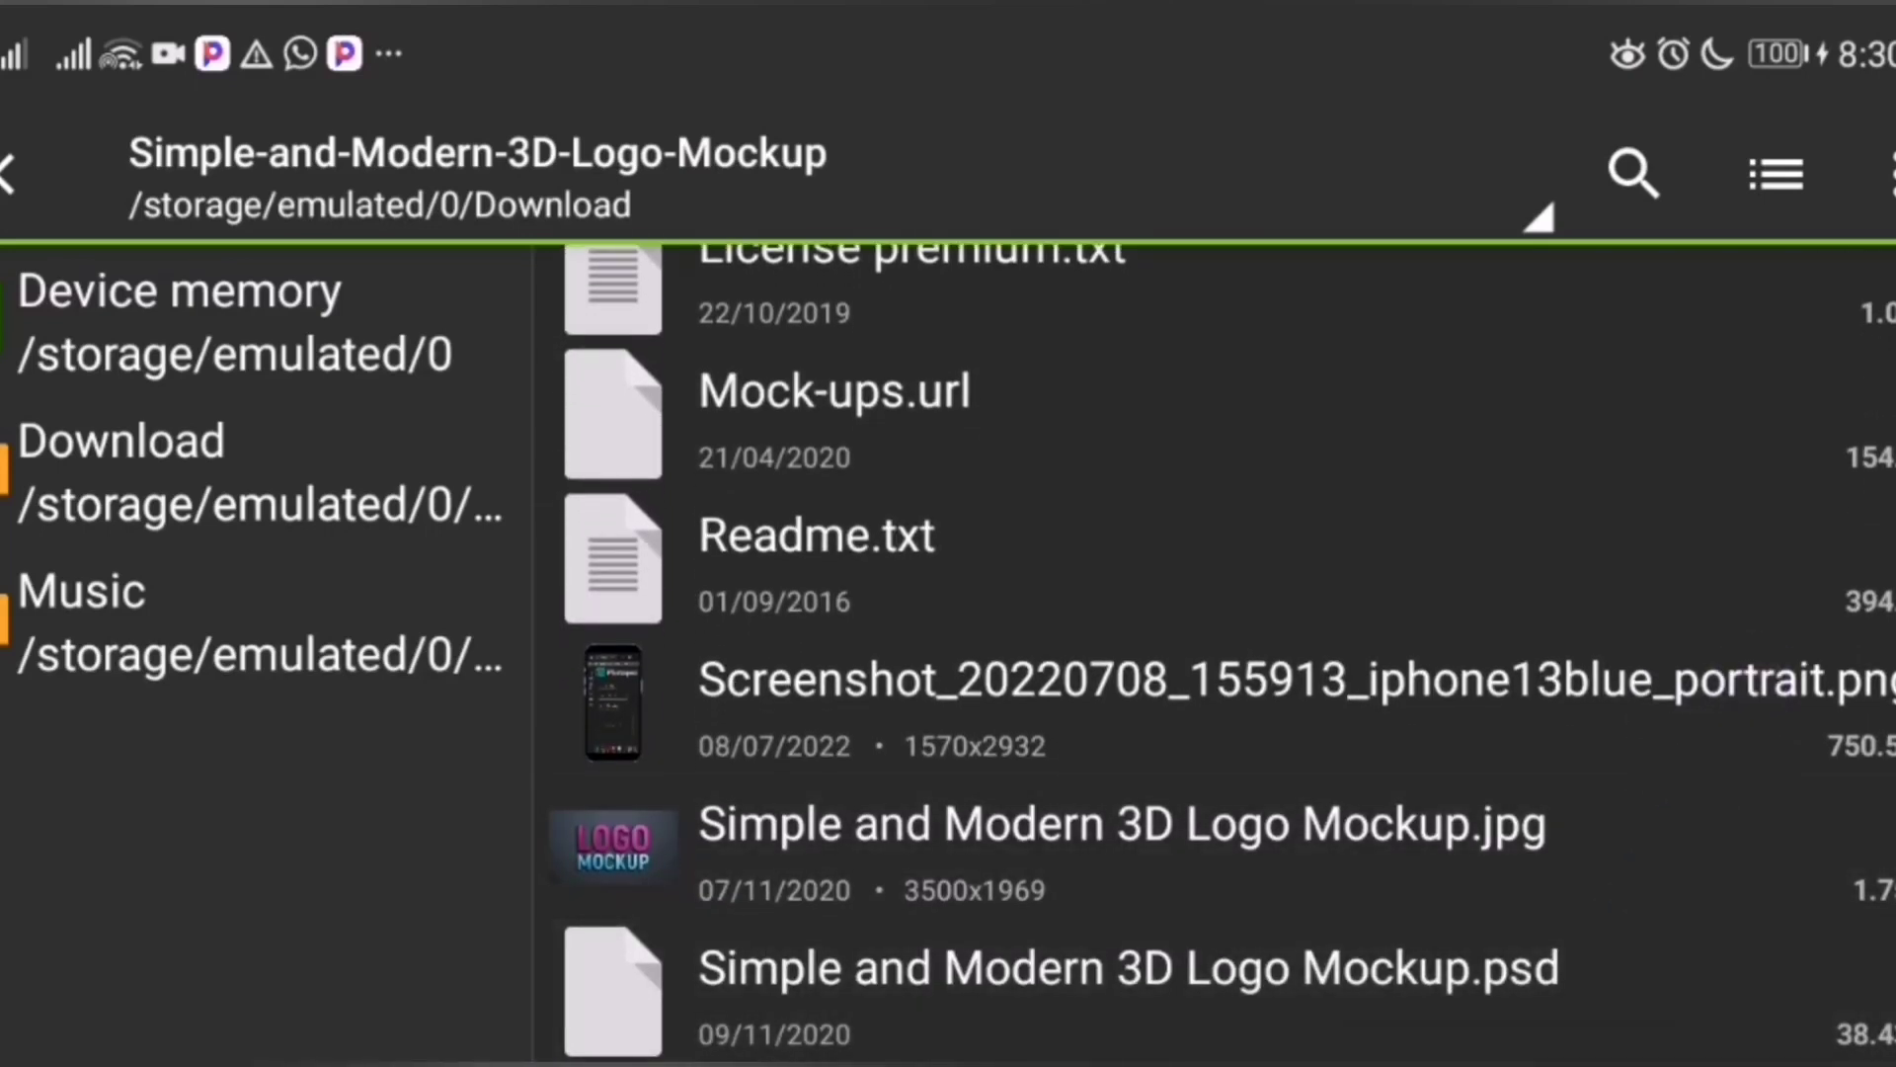
click(1629, 1006)
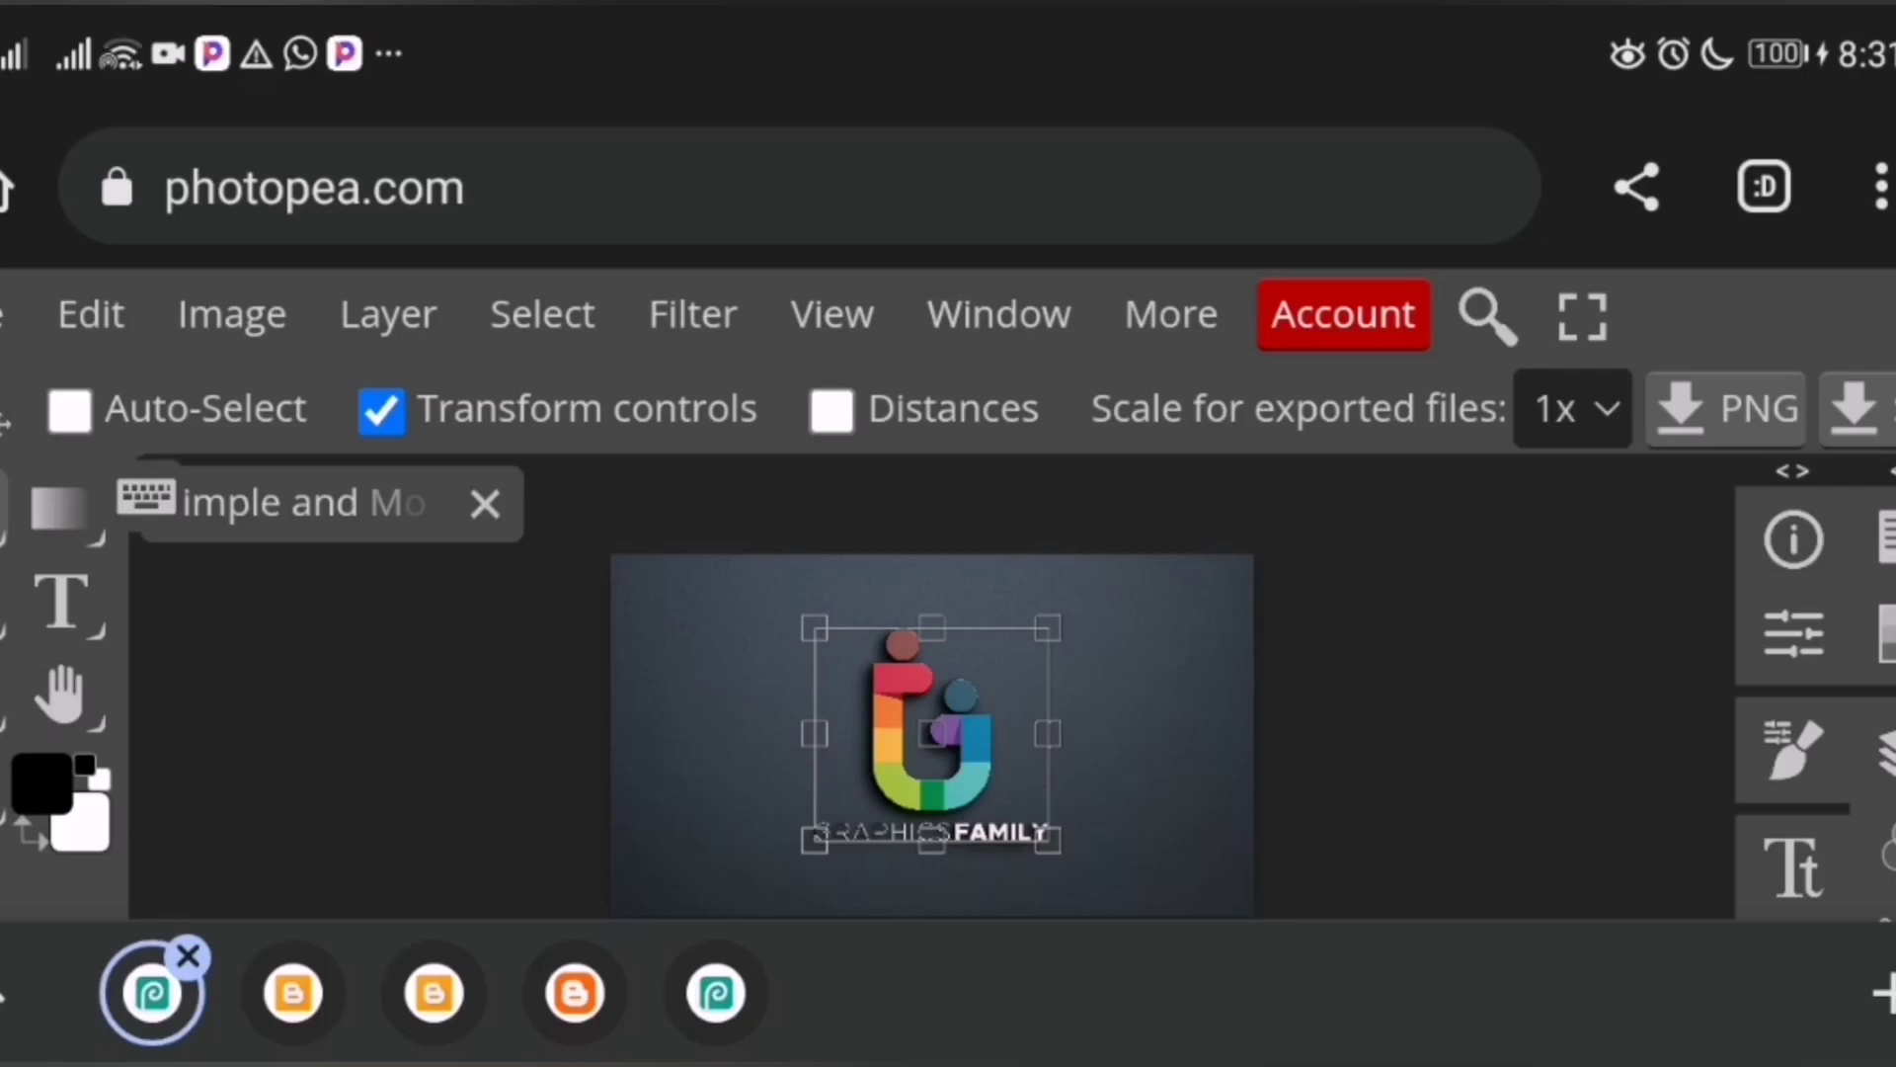
Open the placeholder logo smart object's contents as the Group 1.psd document
click(373, 311)
scroll(304, 459, down, 8)
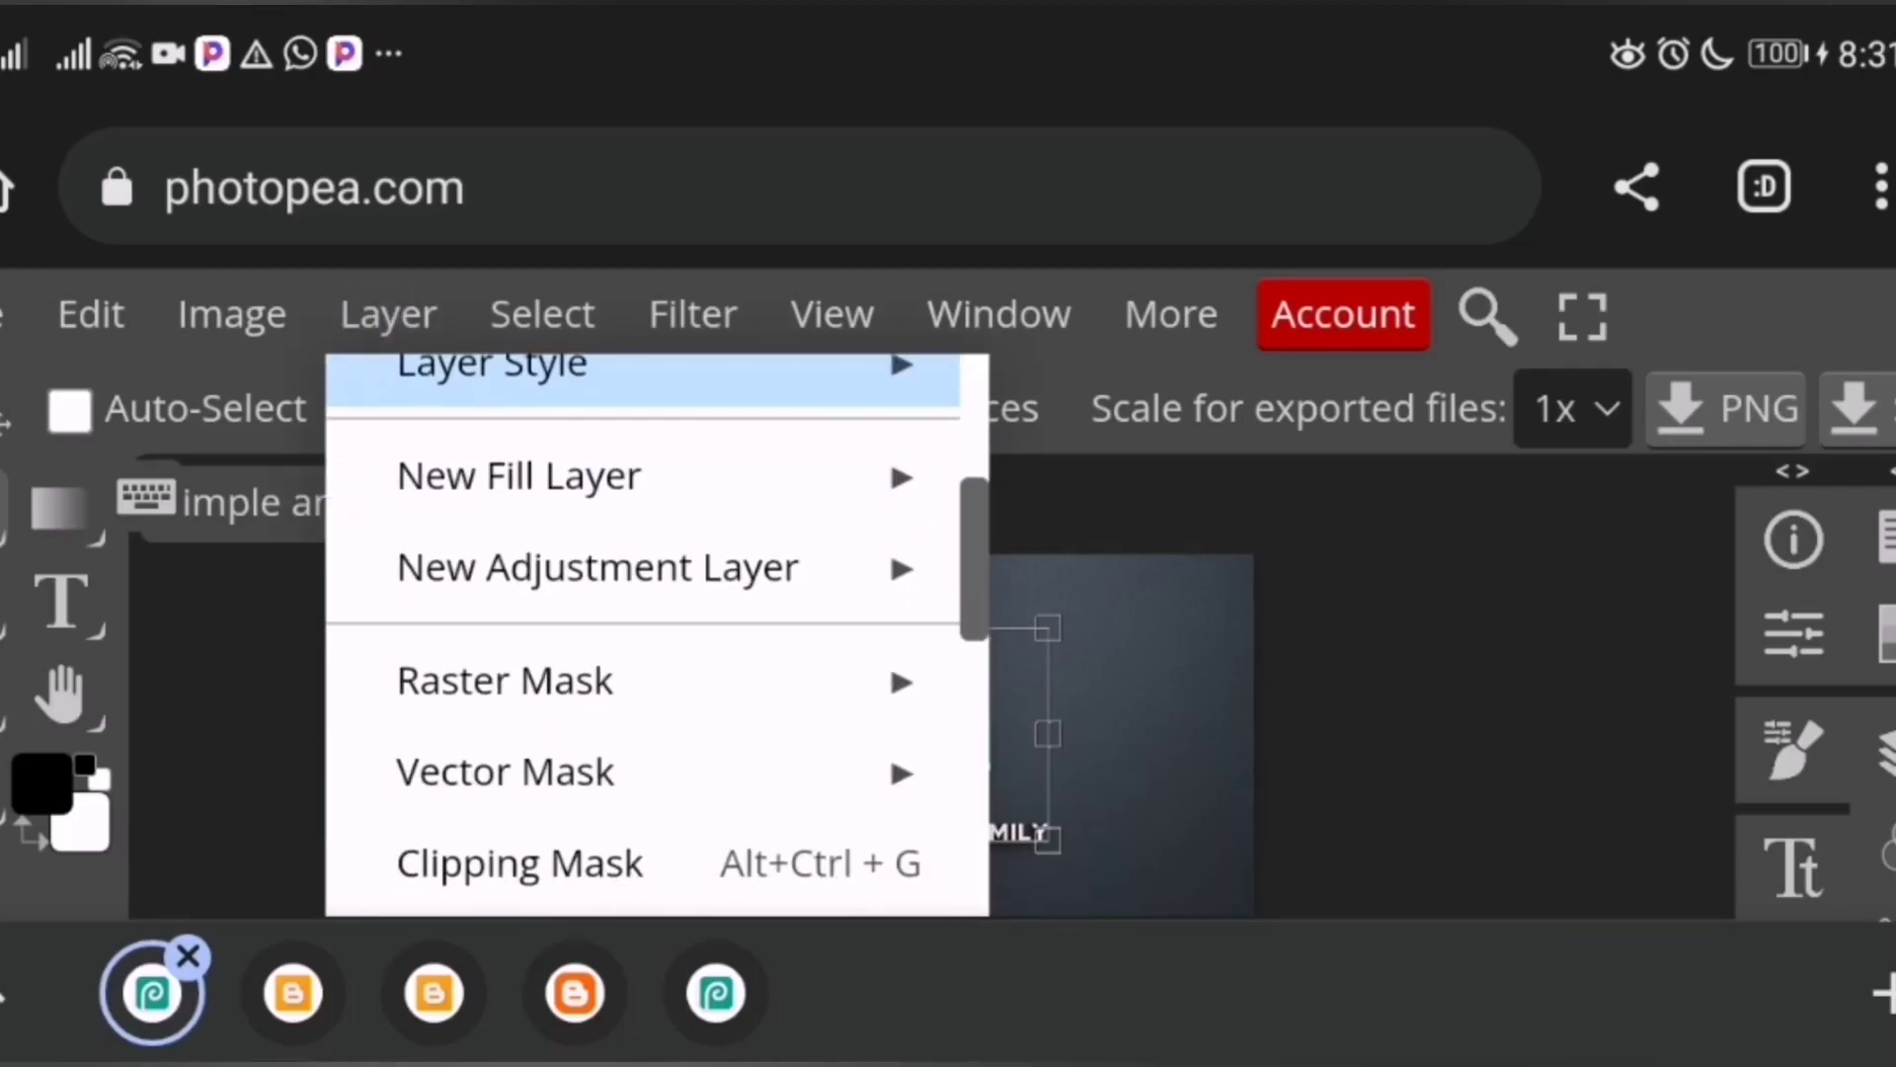
click(513, 687)
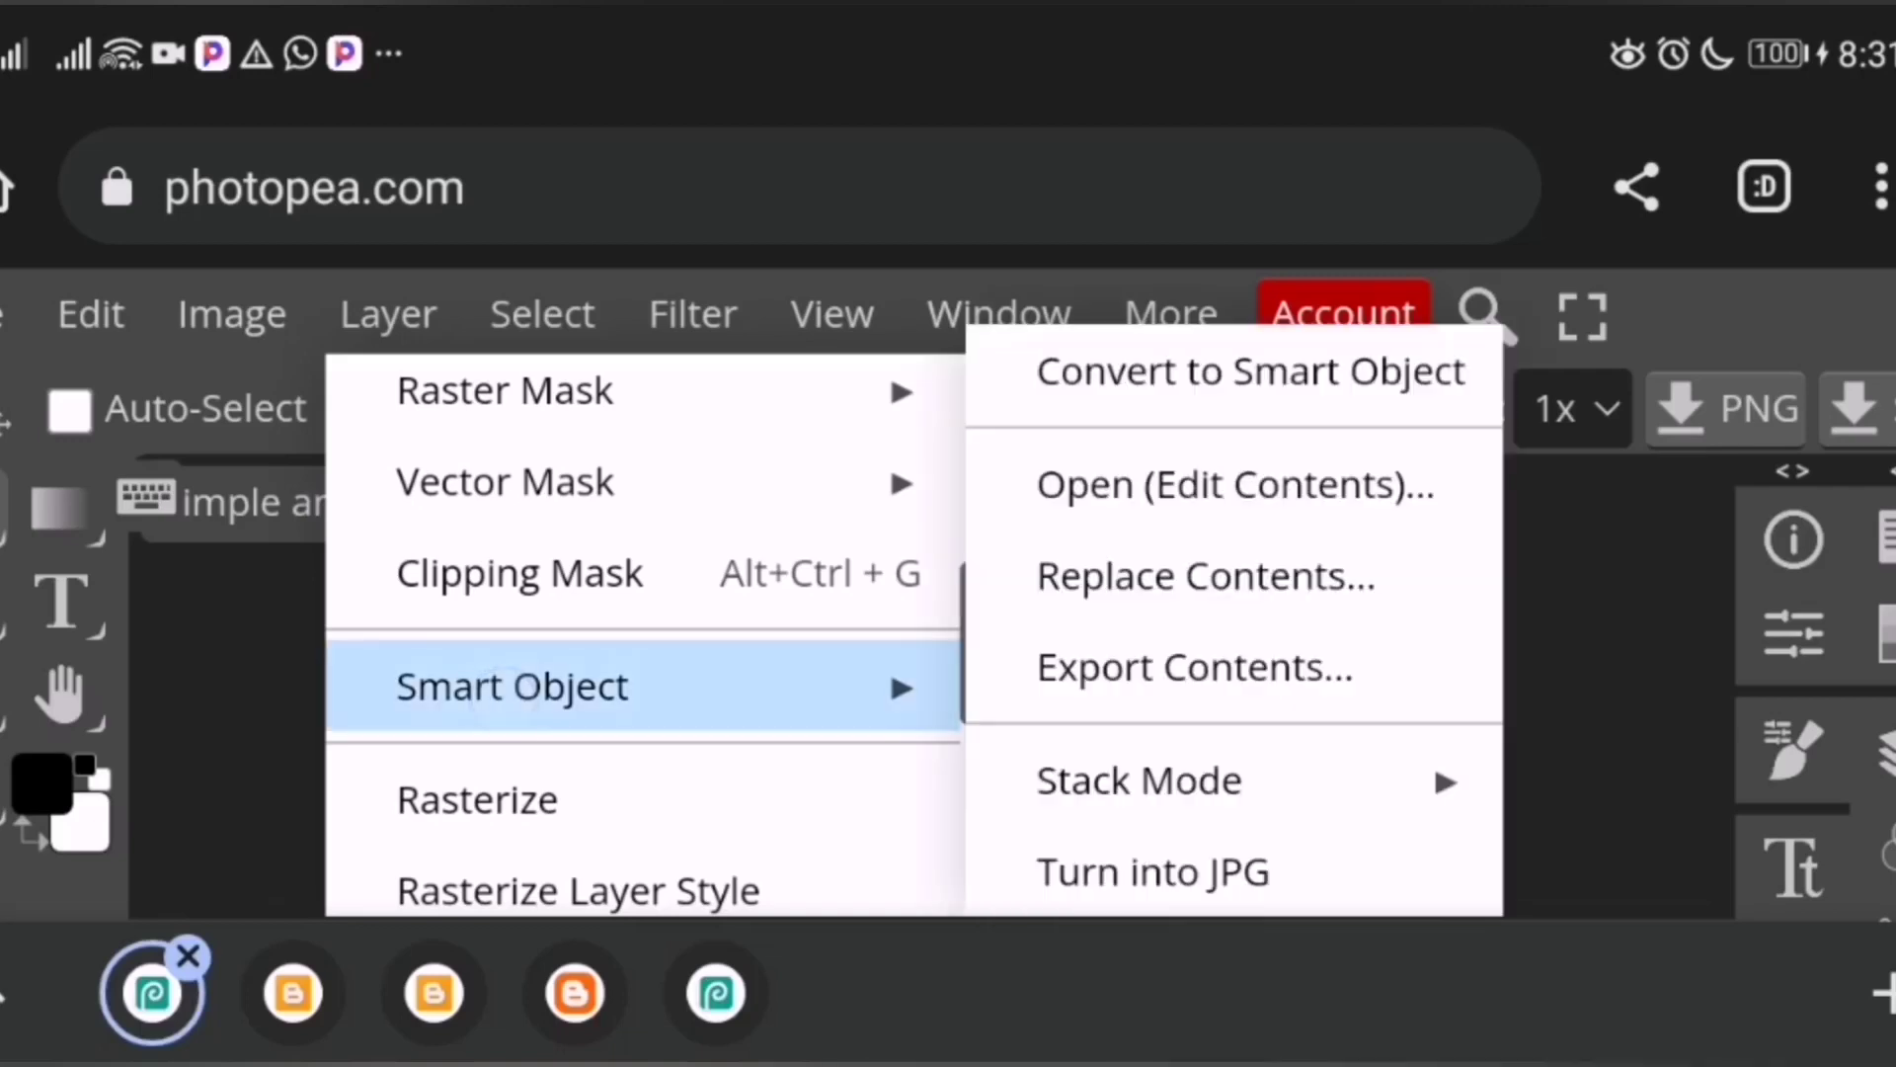
click(1384, 482)
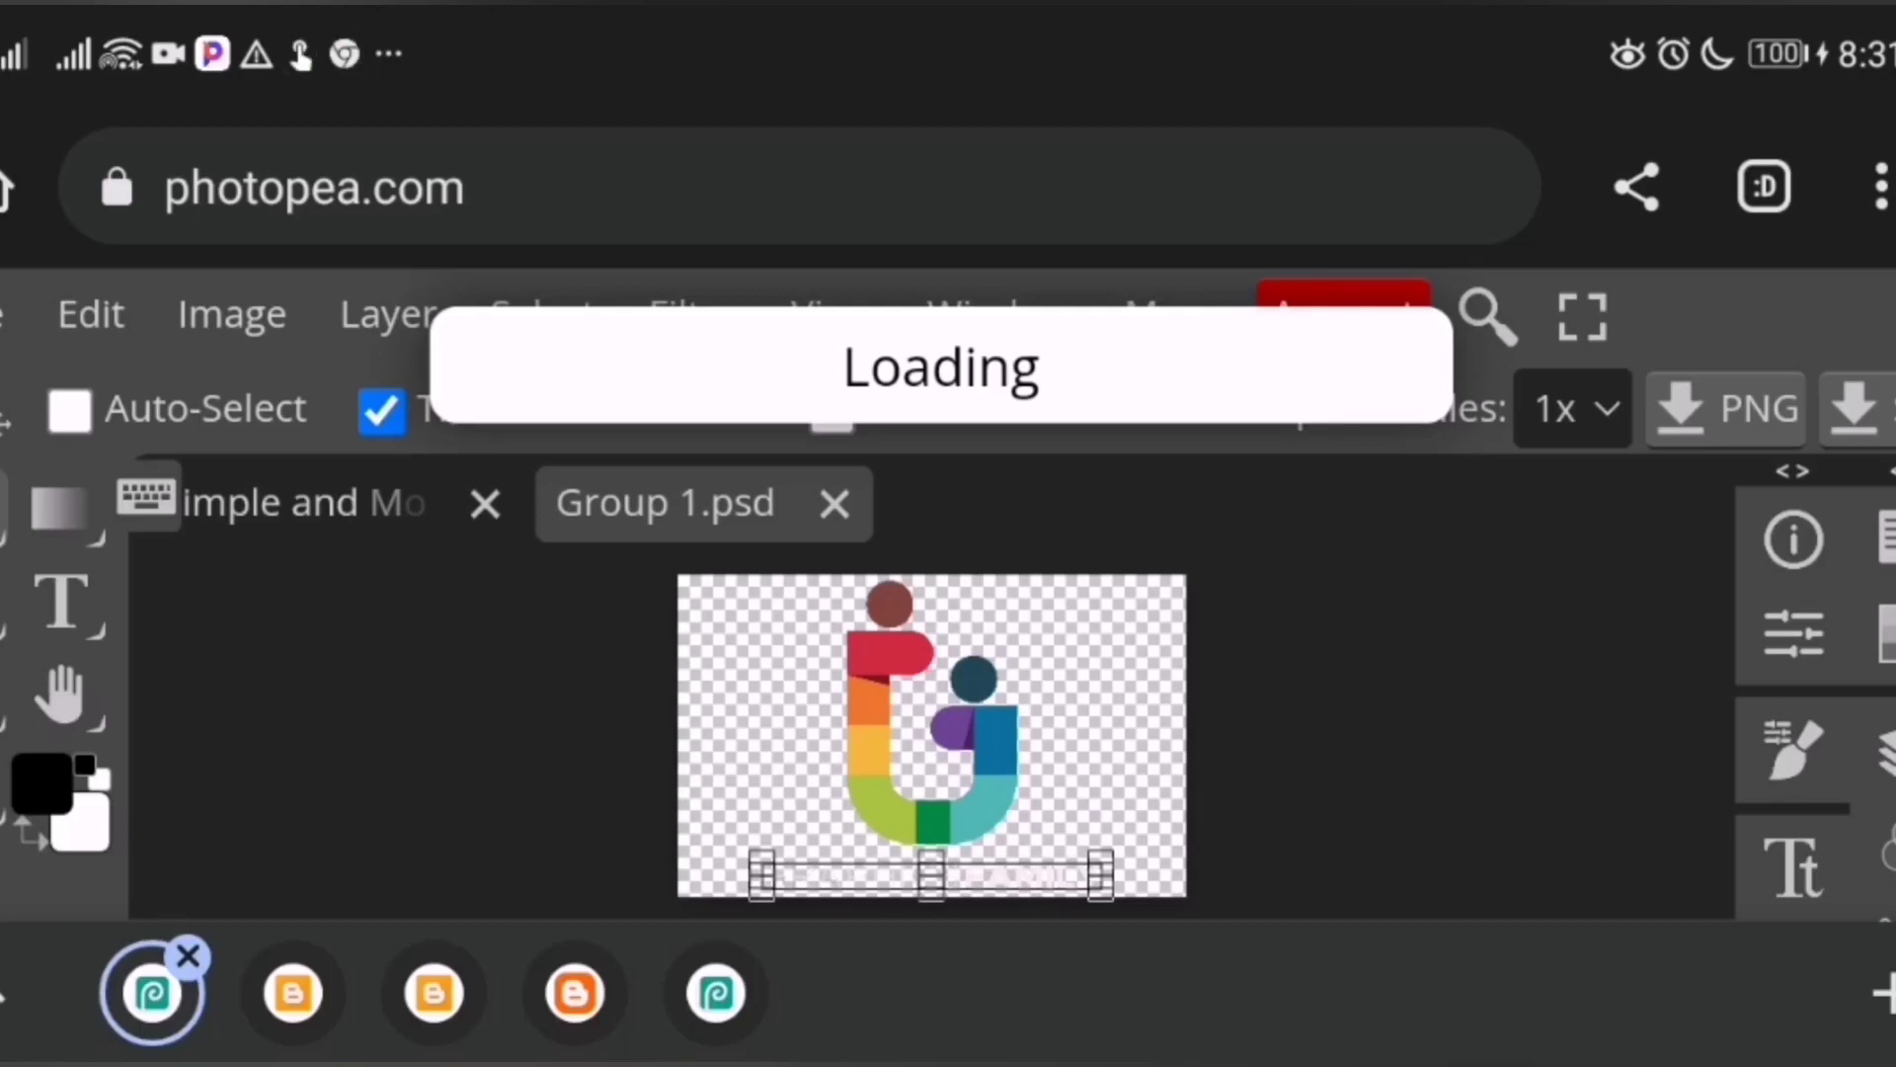
Place the gold OMAH GLAM logo PNG from the phone's recent files into Group 1.psd
click(8, 314)
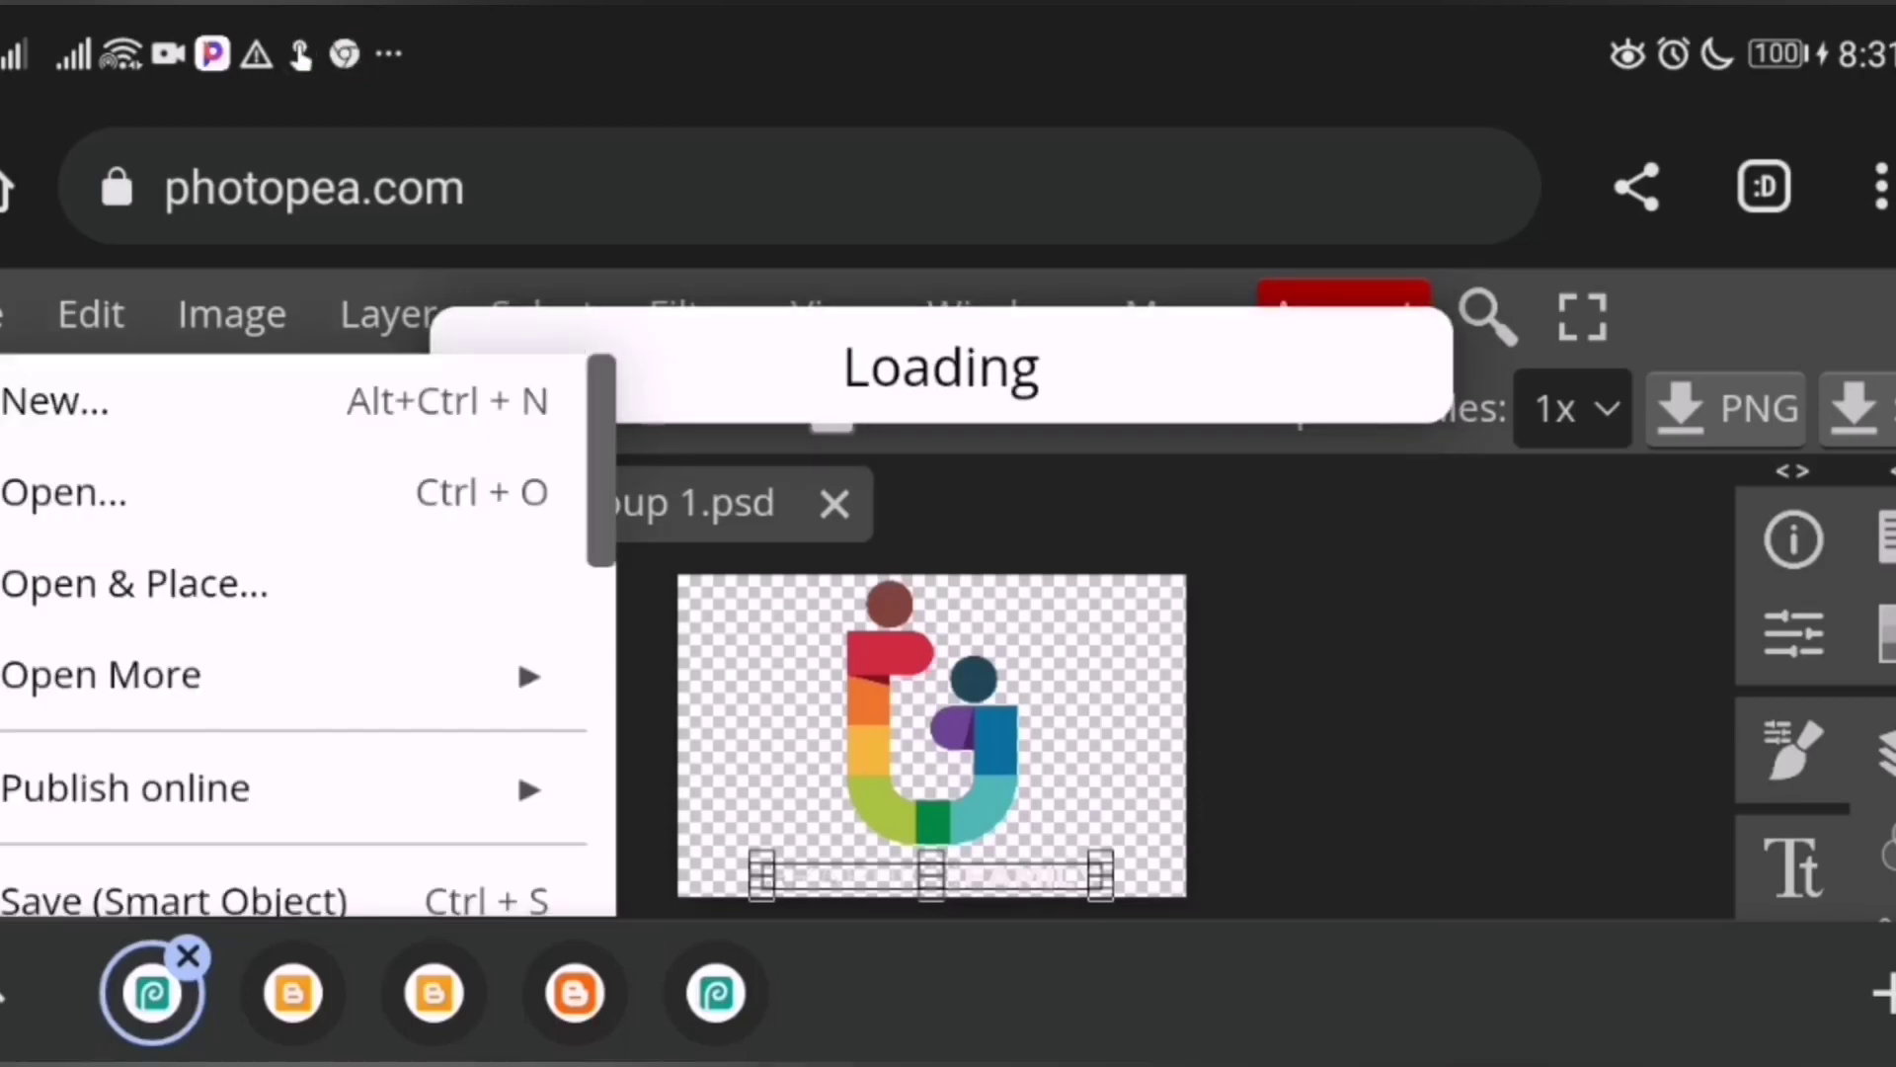
click(64, 492)
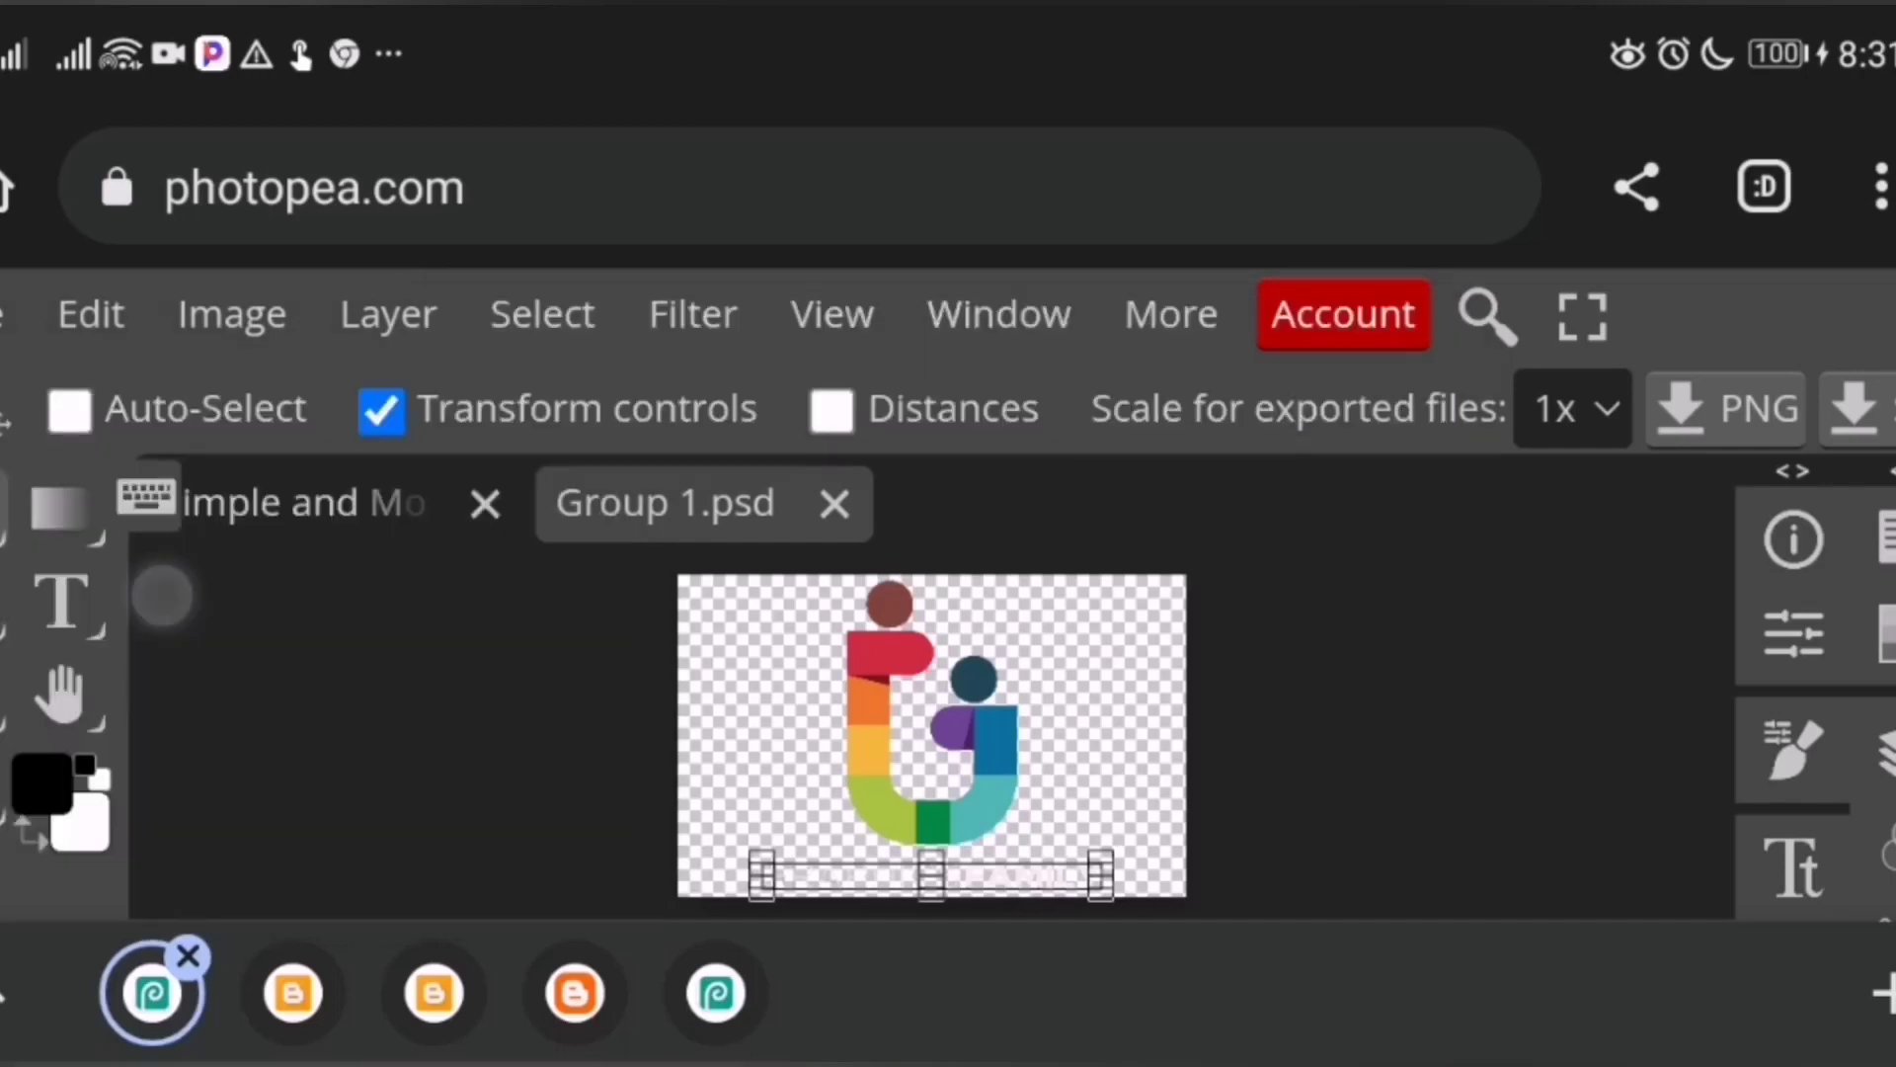
click(555, 859)
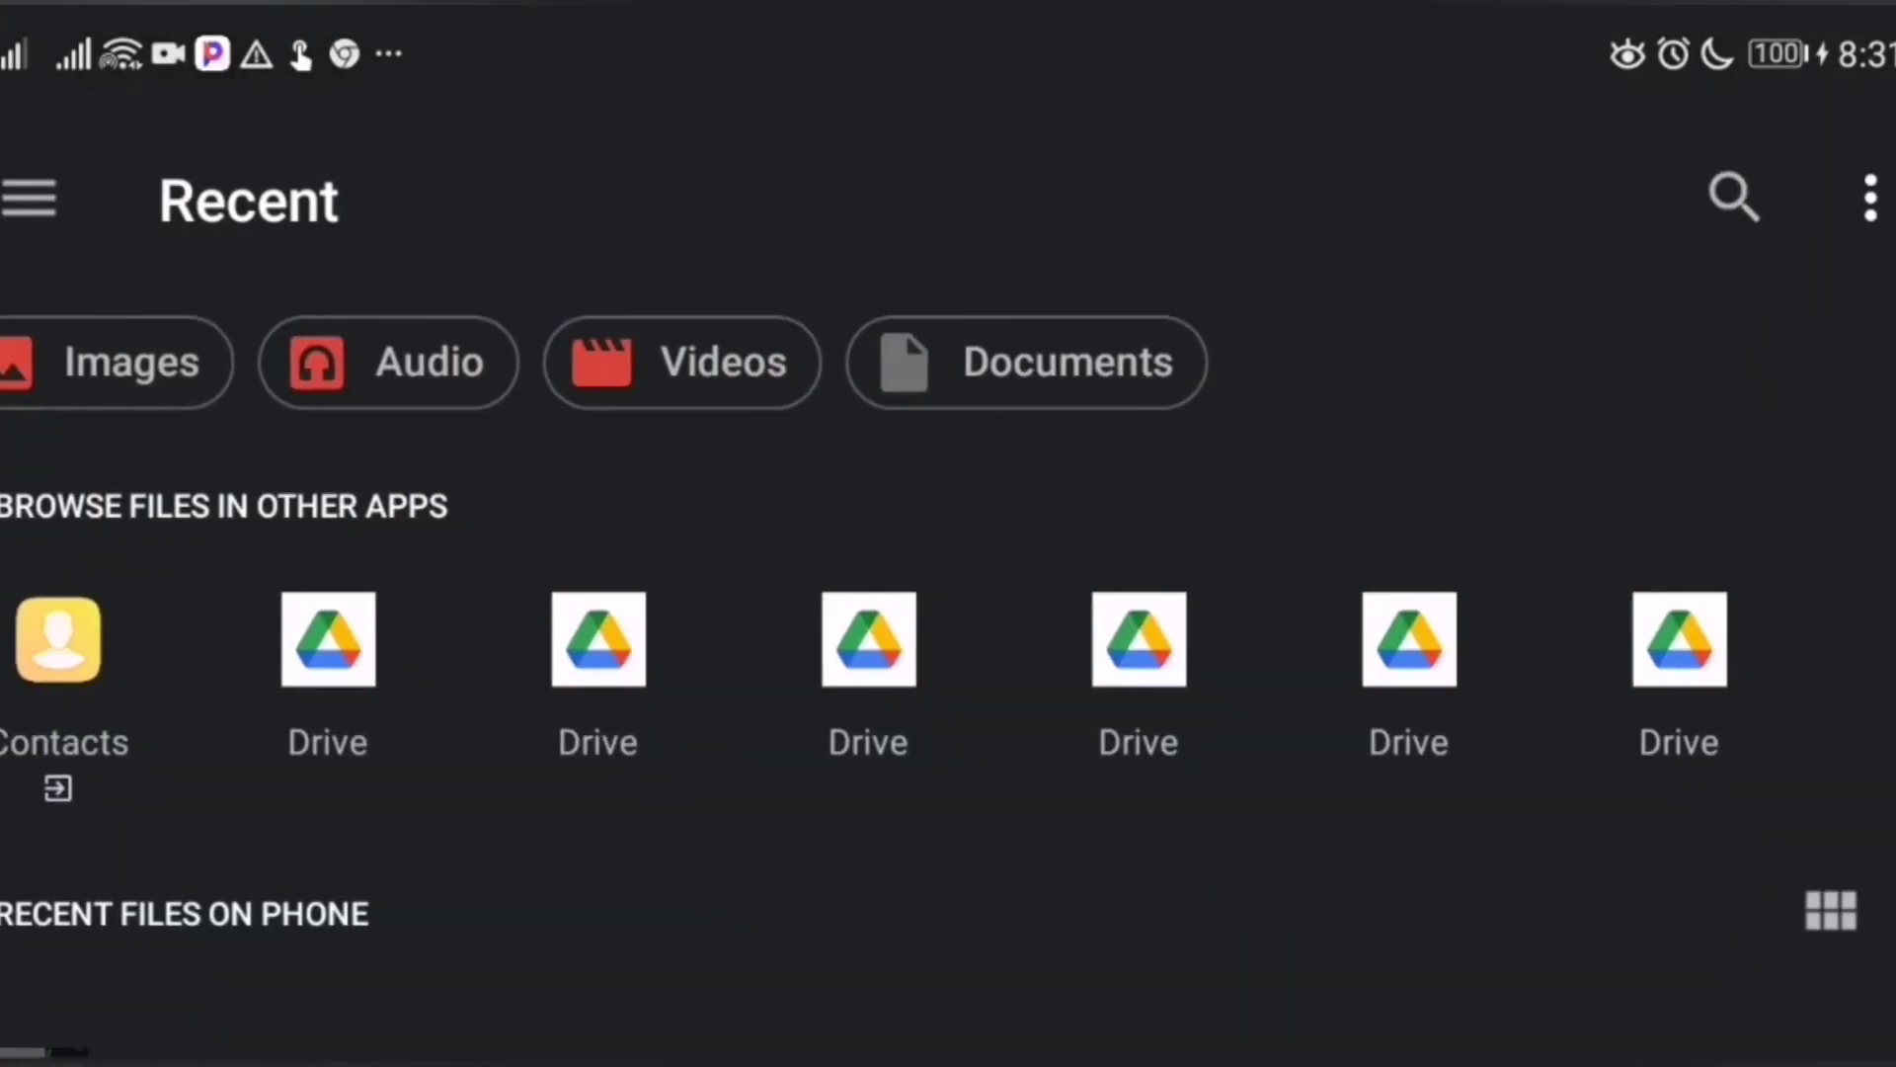
scroll(1703, 607, down, 3)
scroll(1612, 902, down, 2)
scroll(1611, 901, down, 3)
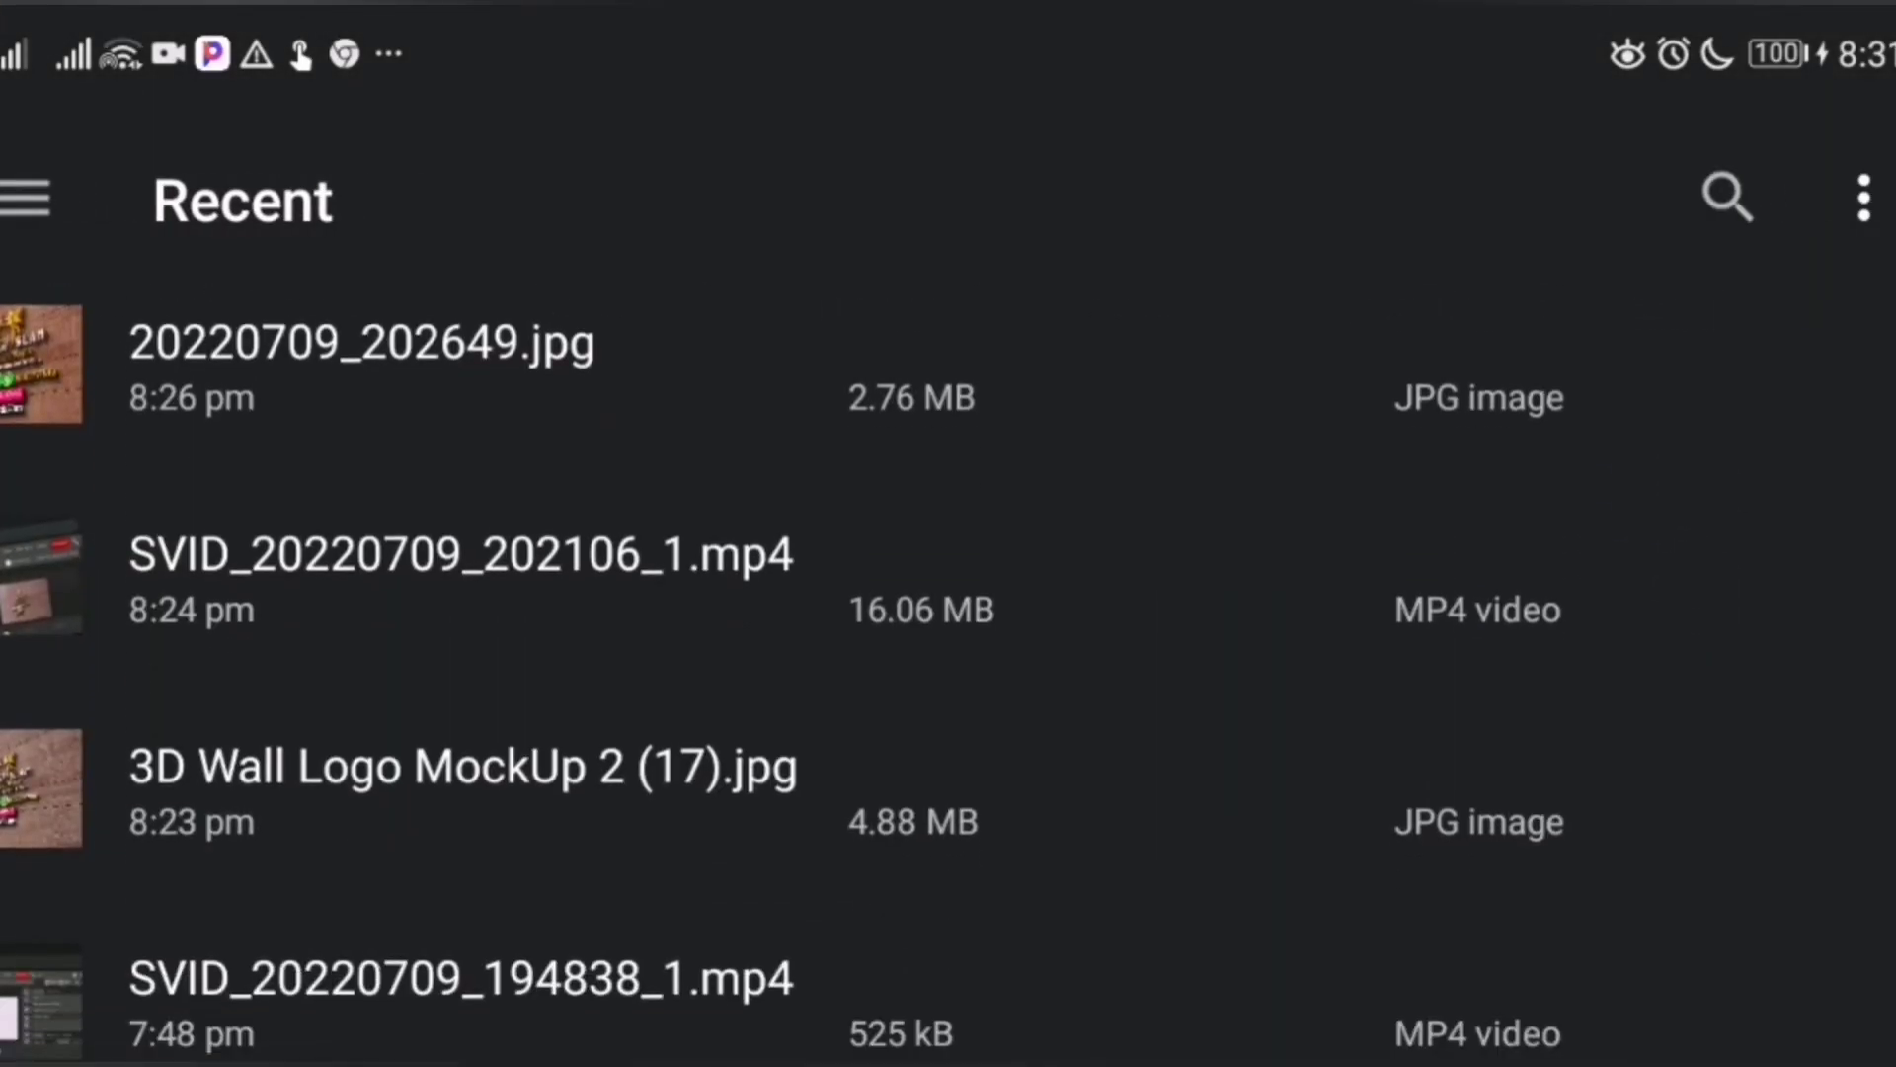
scroll(1703, 647, down, 3)
scroll(1734, 618, down, 3)
scroll(1736, 618, down, 3)
scroll(1684, 678, down, 3)
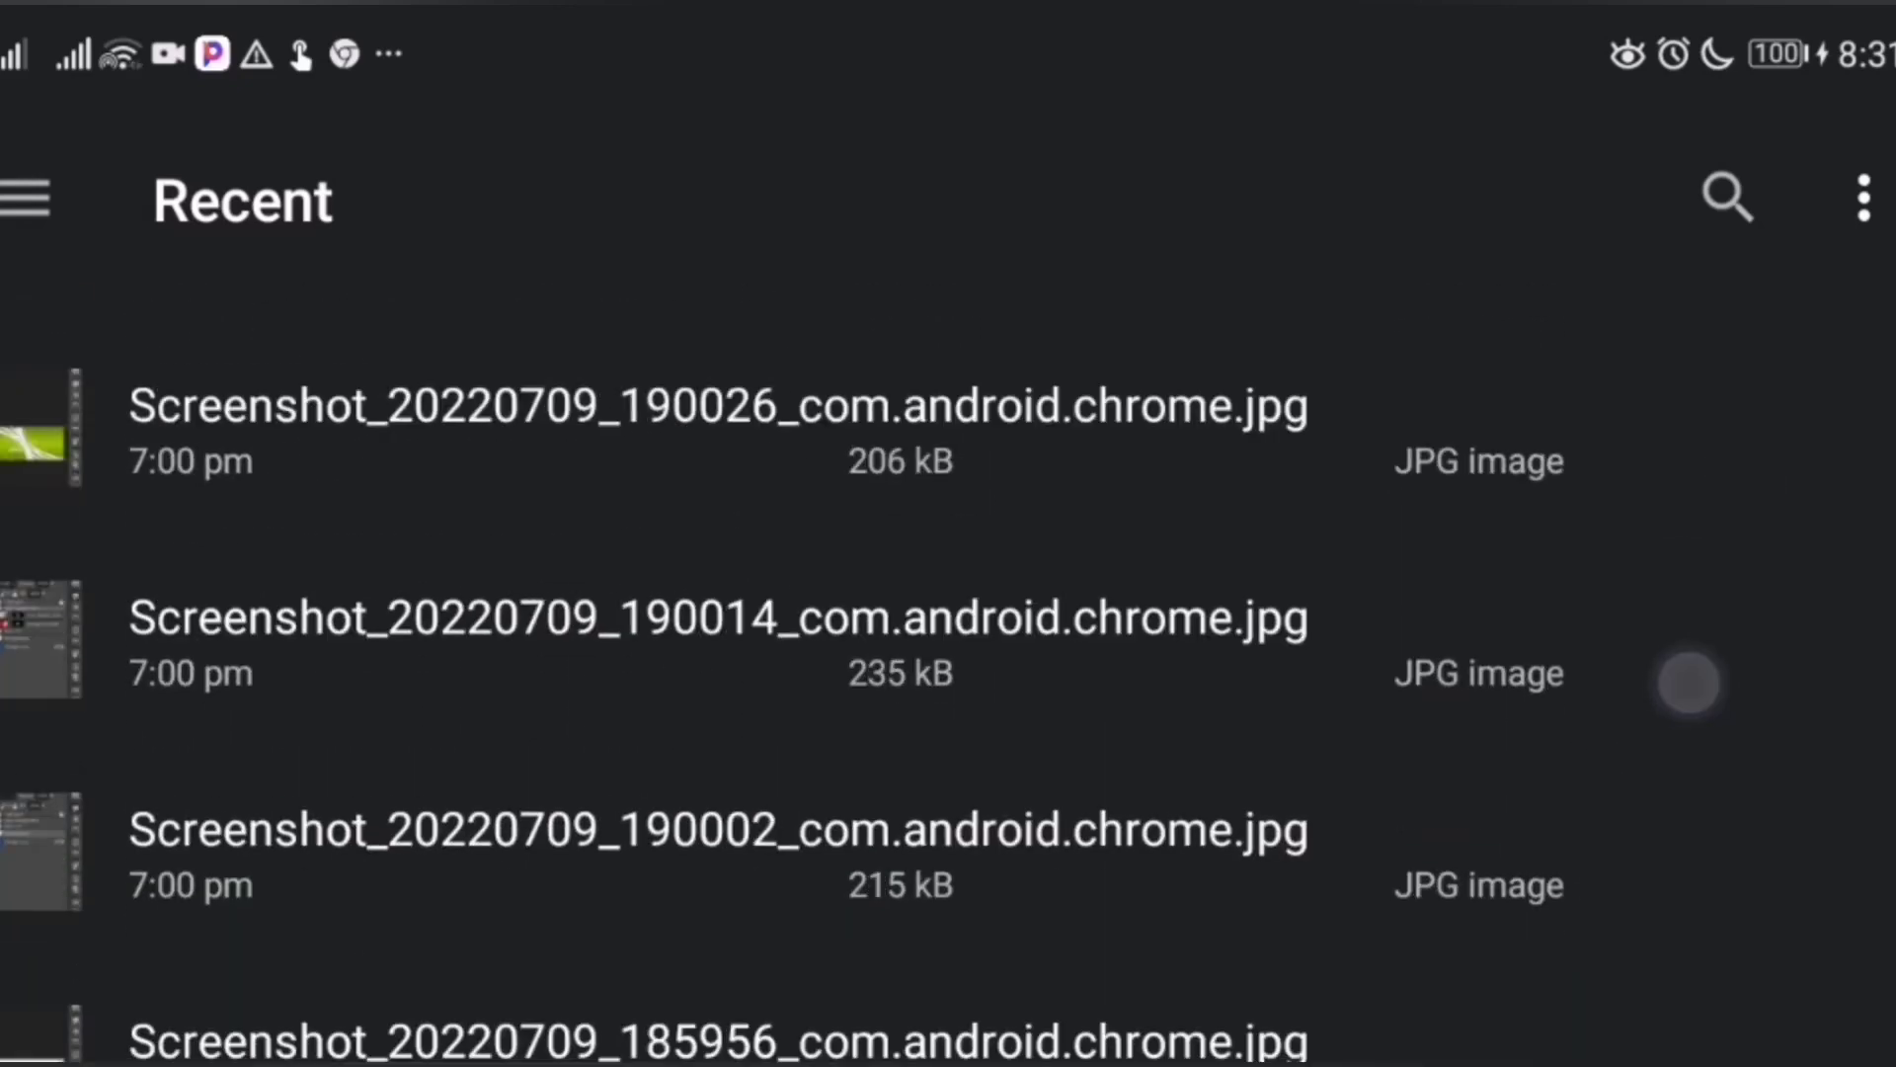
scroll(1702, 672, down, 3)
scroll(1778, 592, down, 3)
scroll(1734, 659, down, 3)
scroll(1734, 661, down, 3)
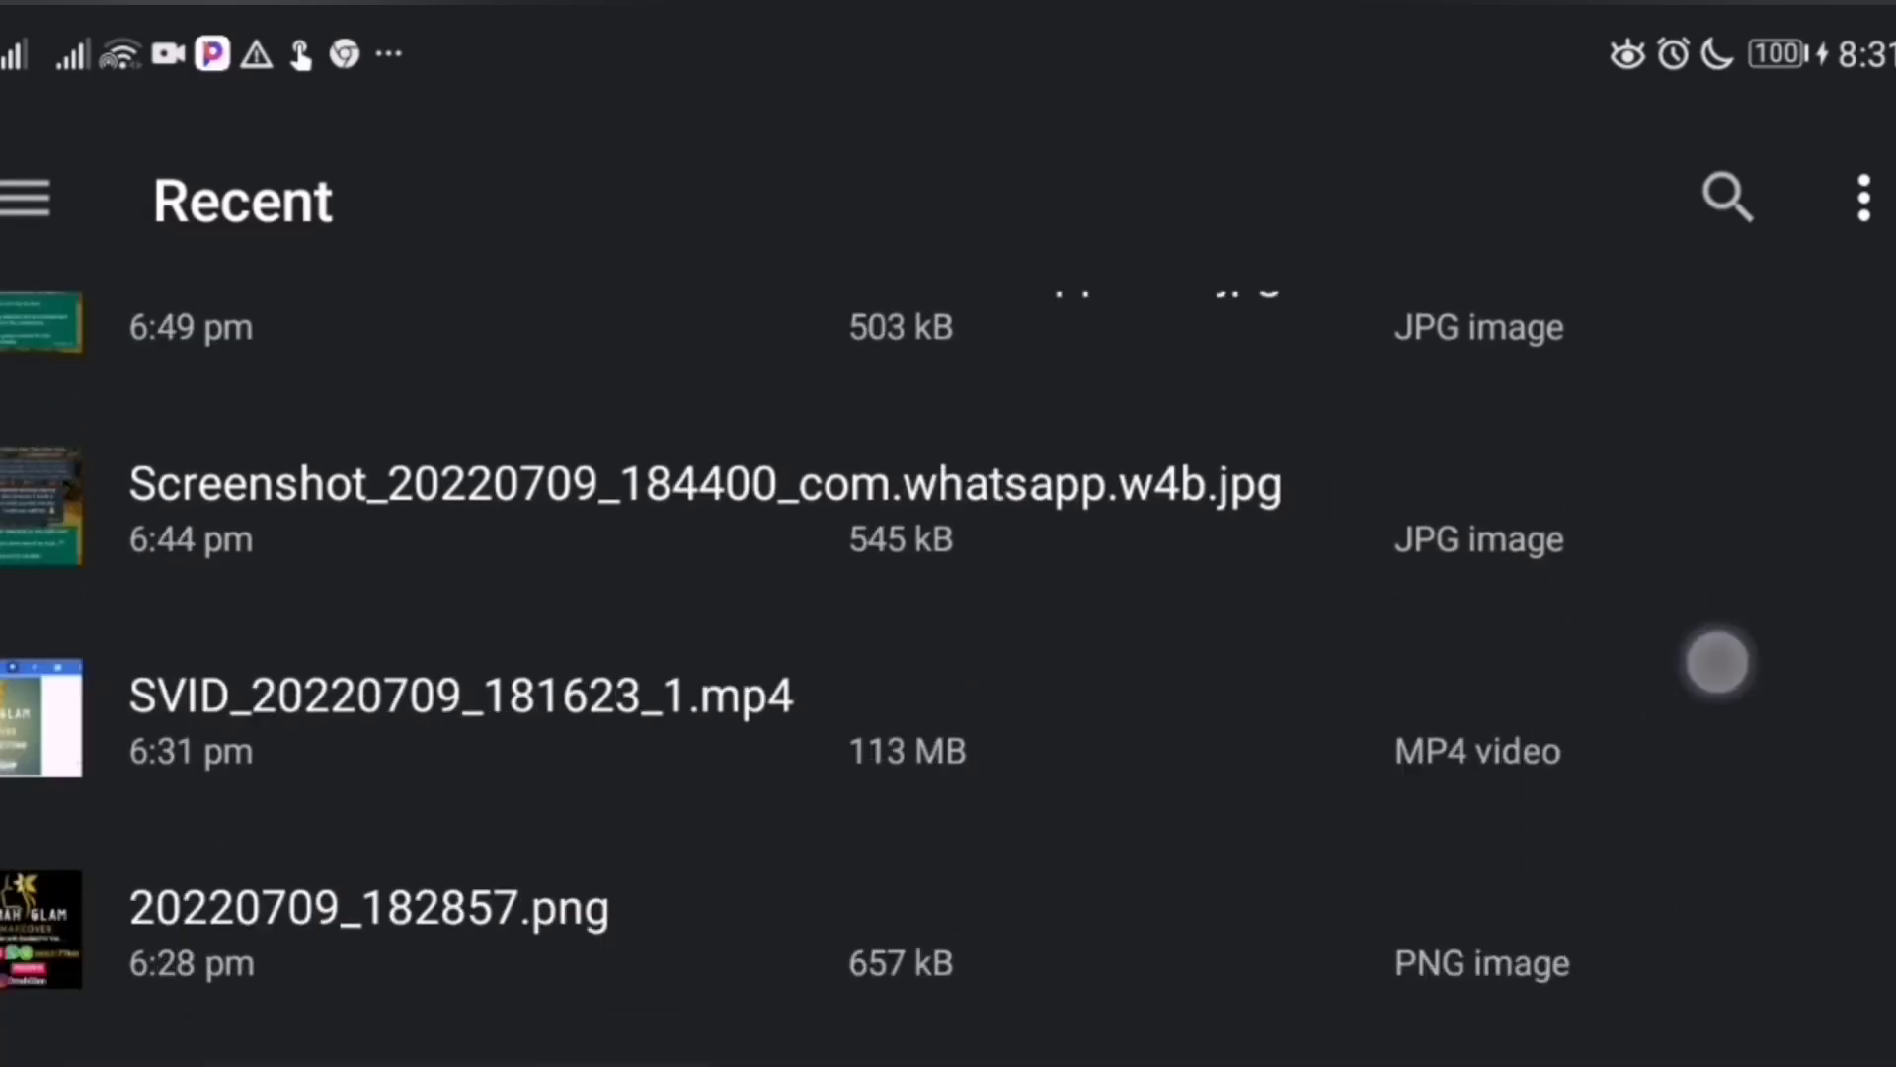
scroll(1714, 661, down, 3)
scroll(1617, 889, down, 2)
scroll(1718, 648, up, 2)
scroll(1623, 962, up, 1)
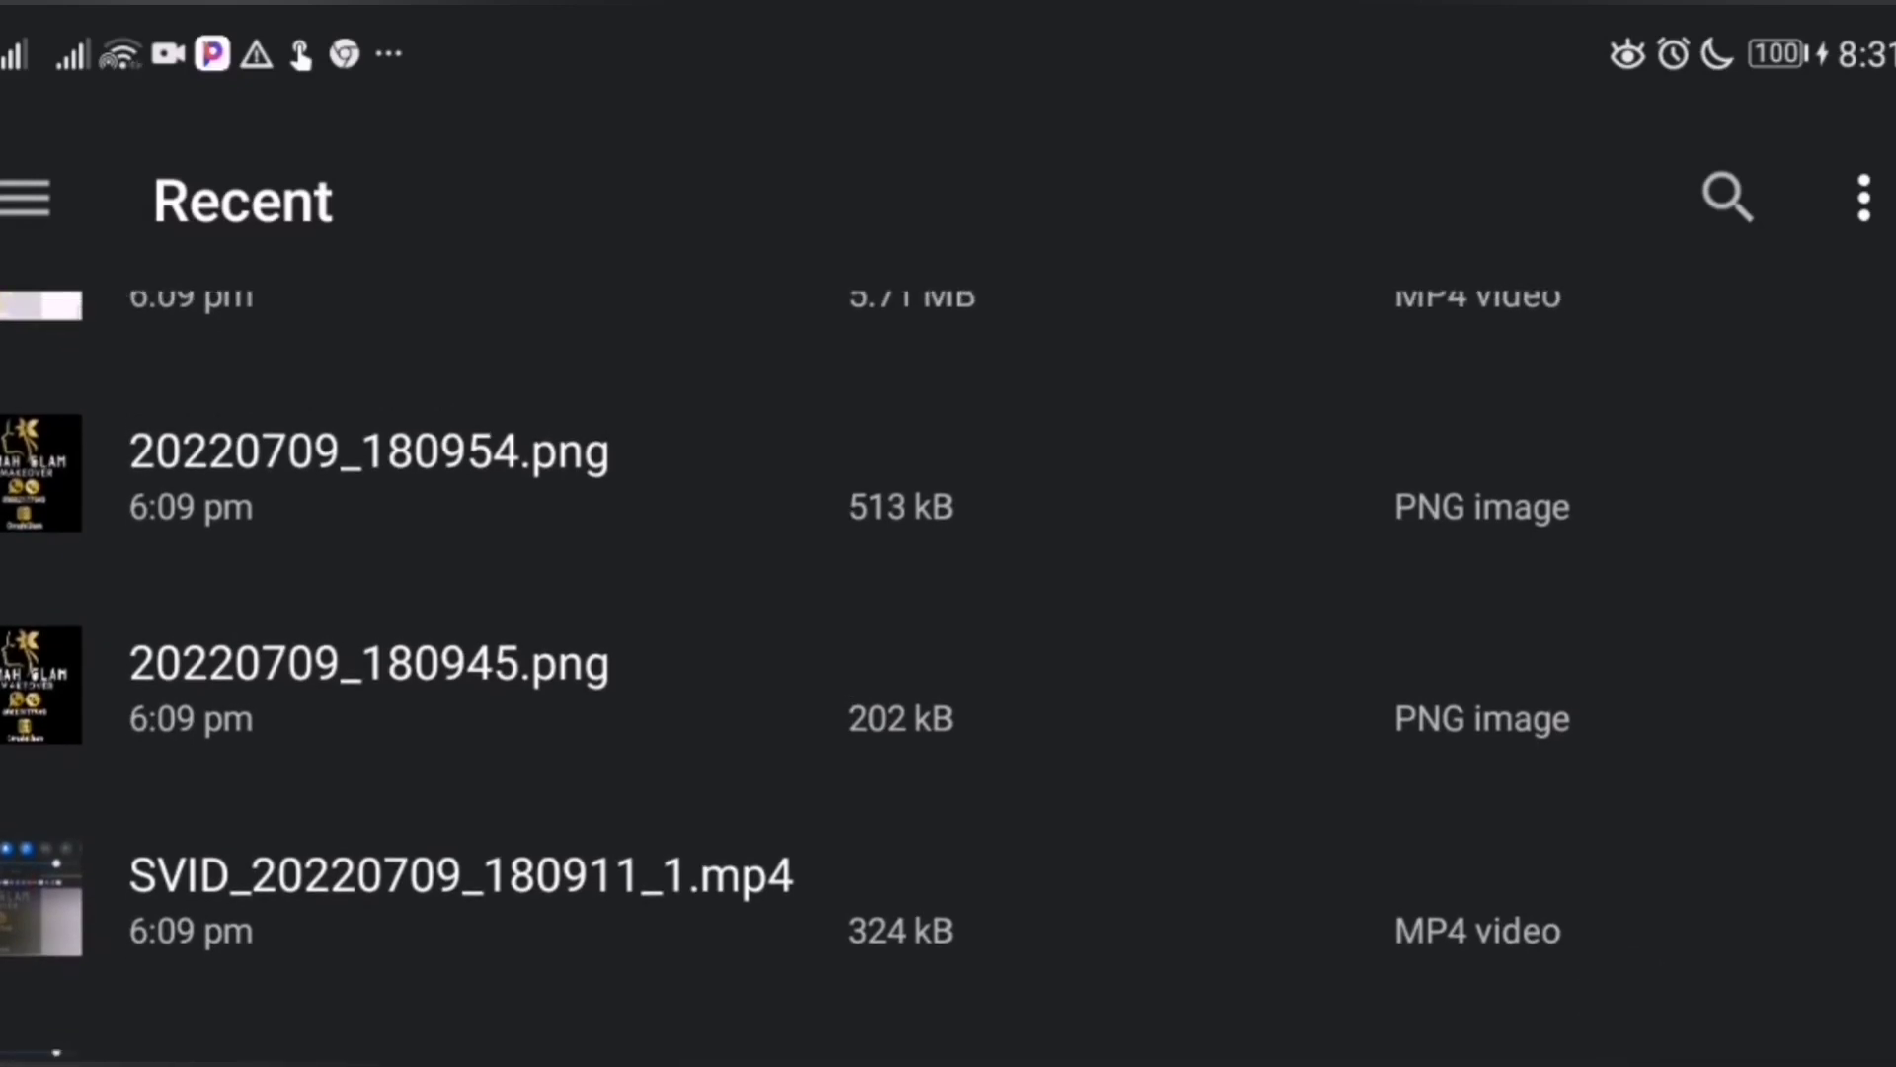
click(344, 487)
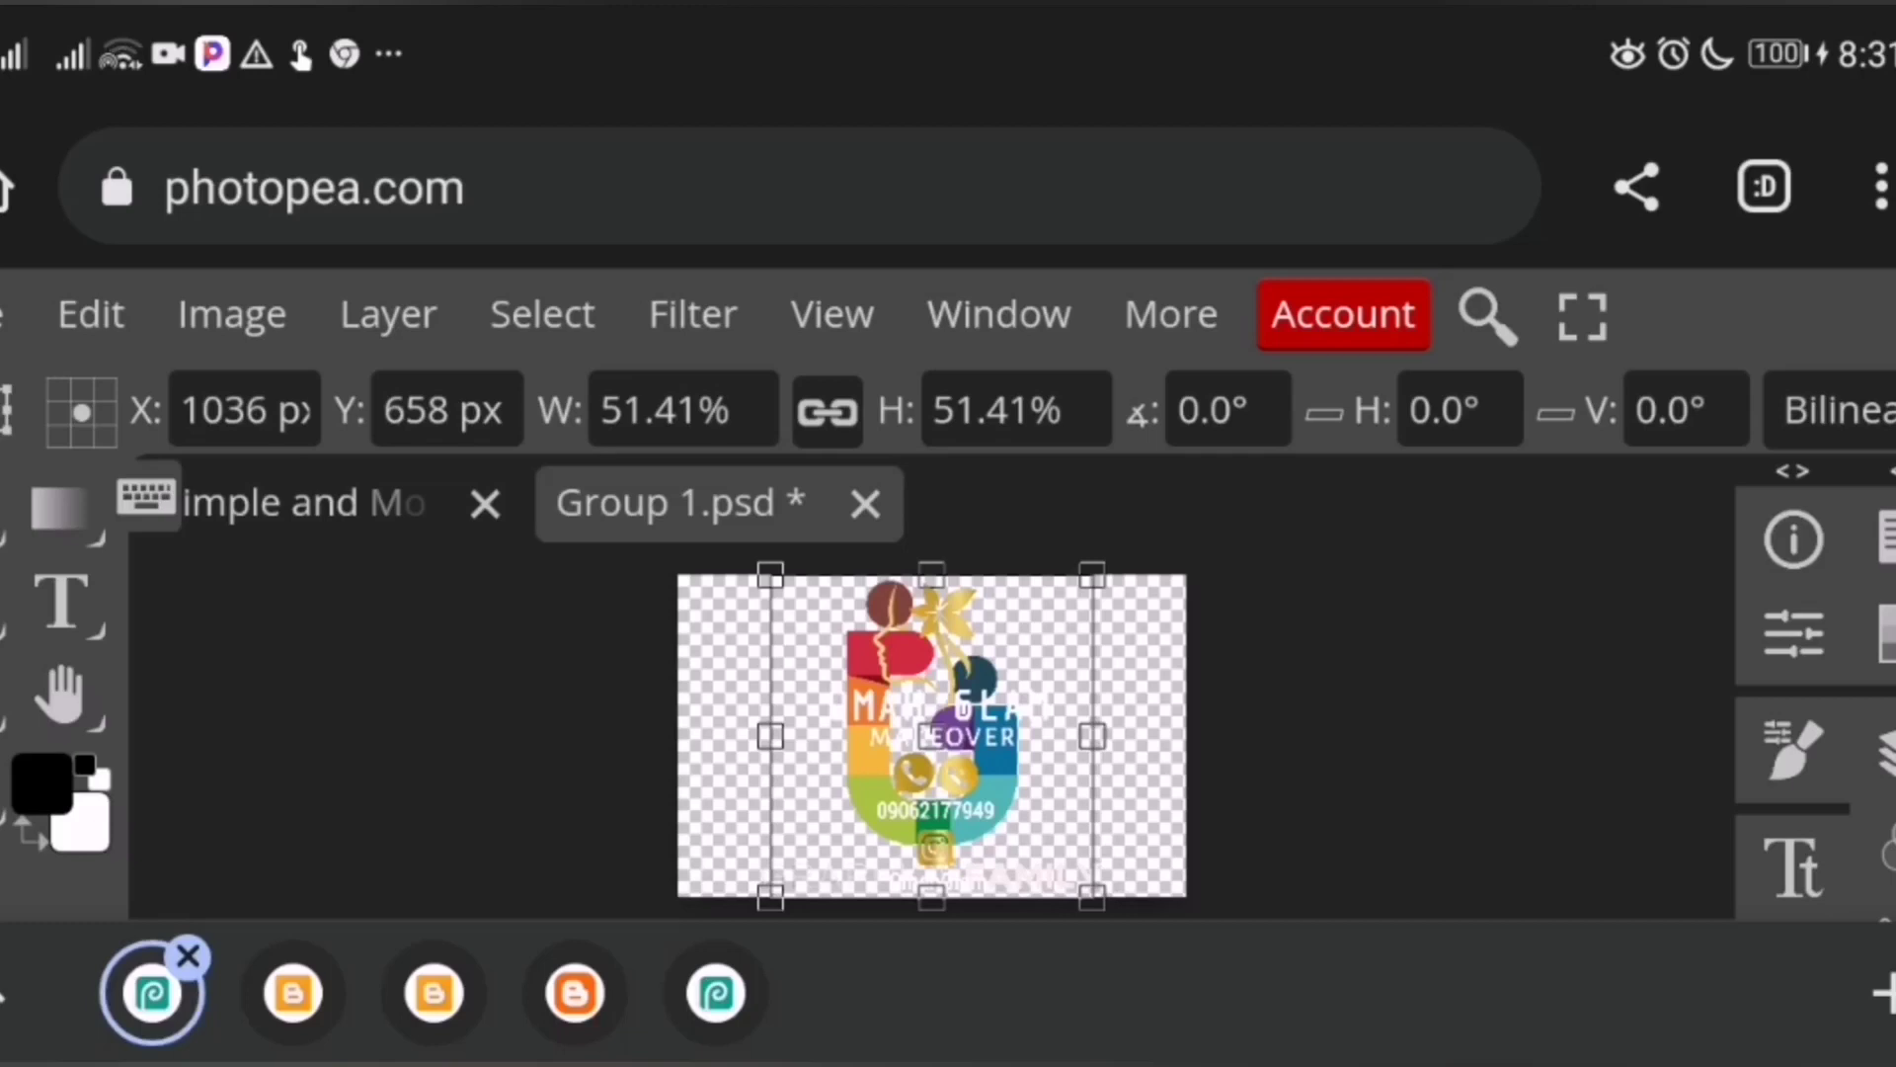
Delete the GRAPHICSFAMILY text layer and the colourful placeholder Layer 1
click(1882, 748)
mouse_move(1519, 805)
mouse_down()
mouse_move(1637, 582)
mouse_move(1700, 561)
mouse_move(1720, 600)
mouse_up()
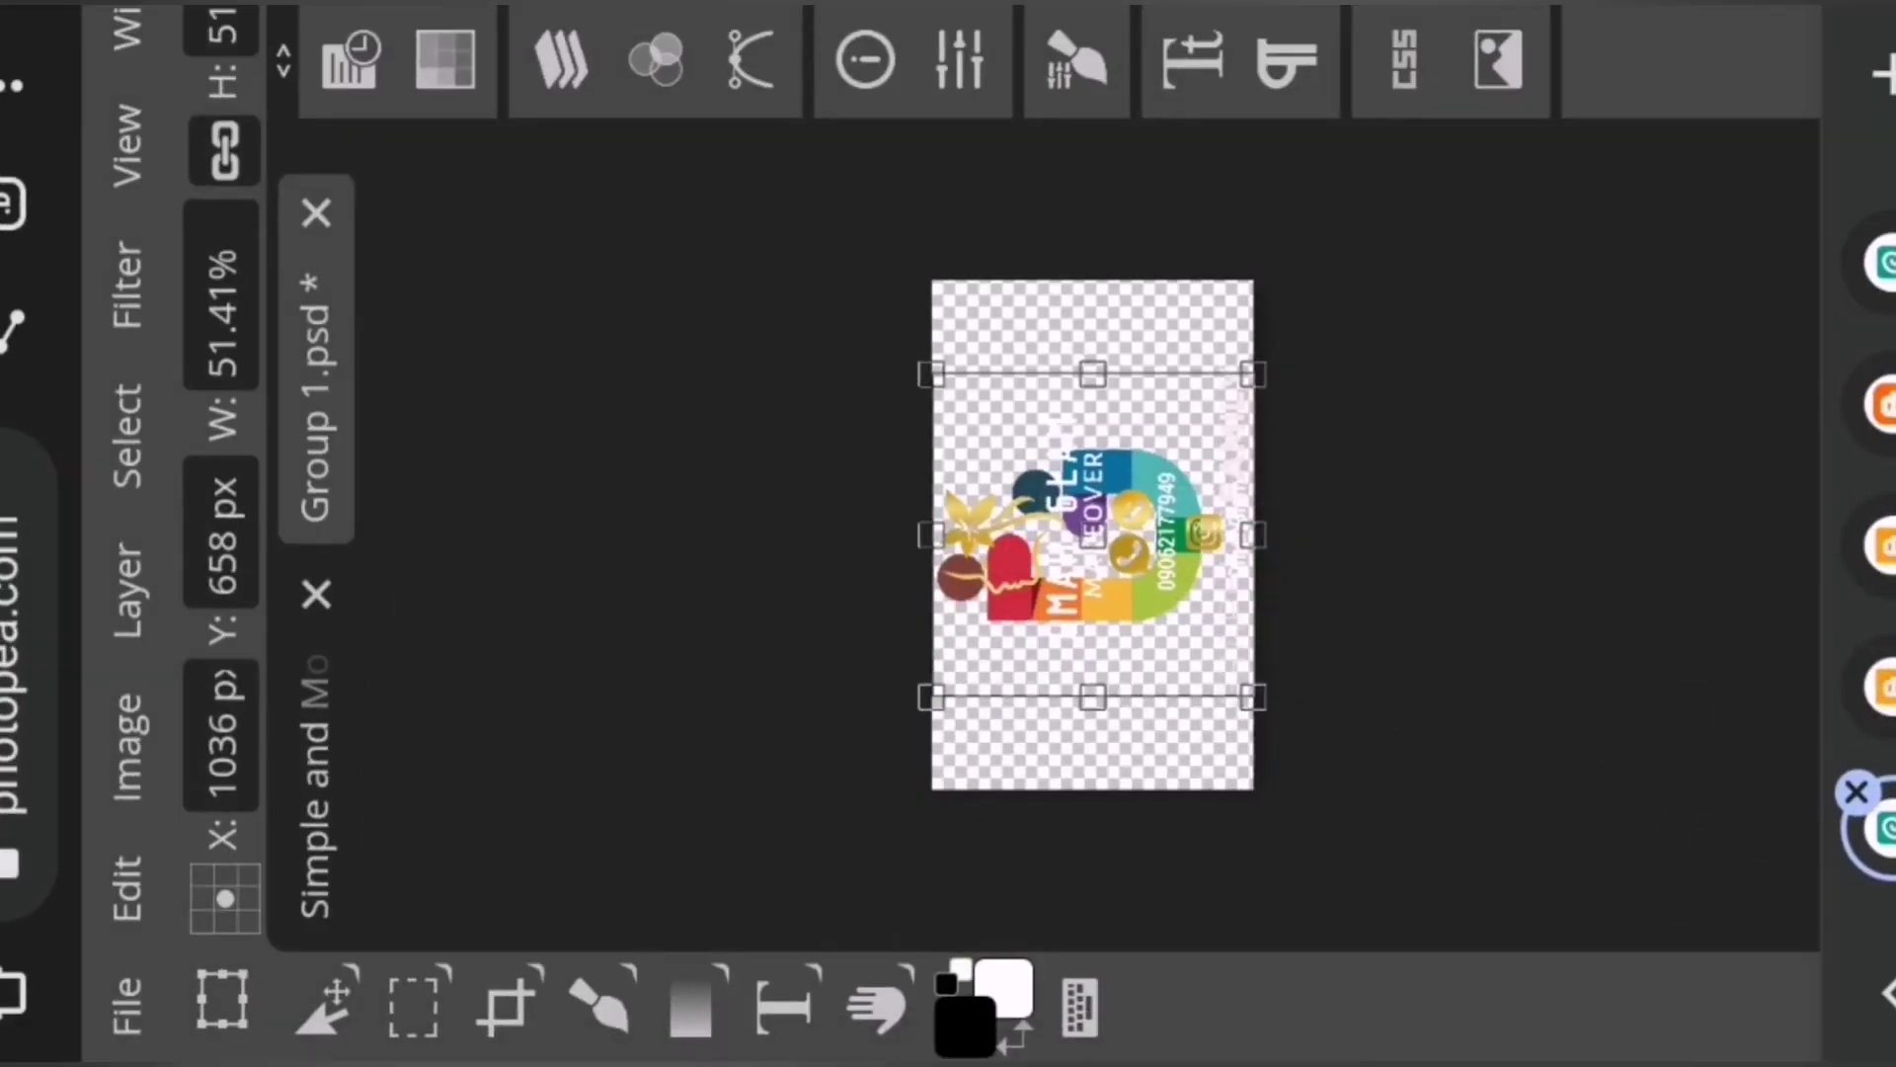
click(561, 59)
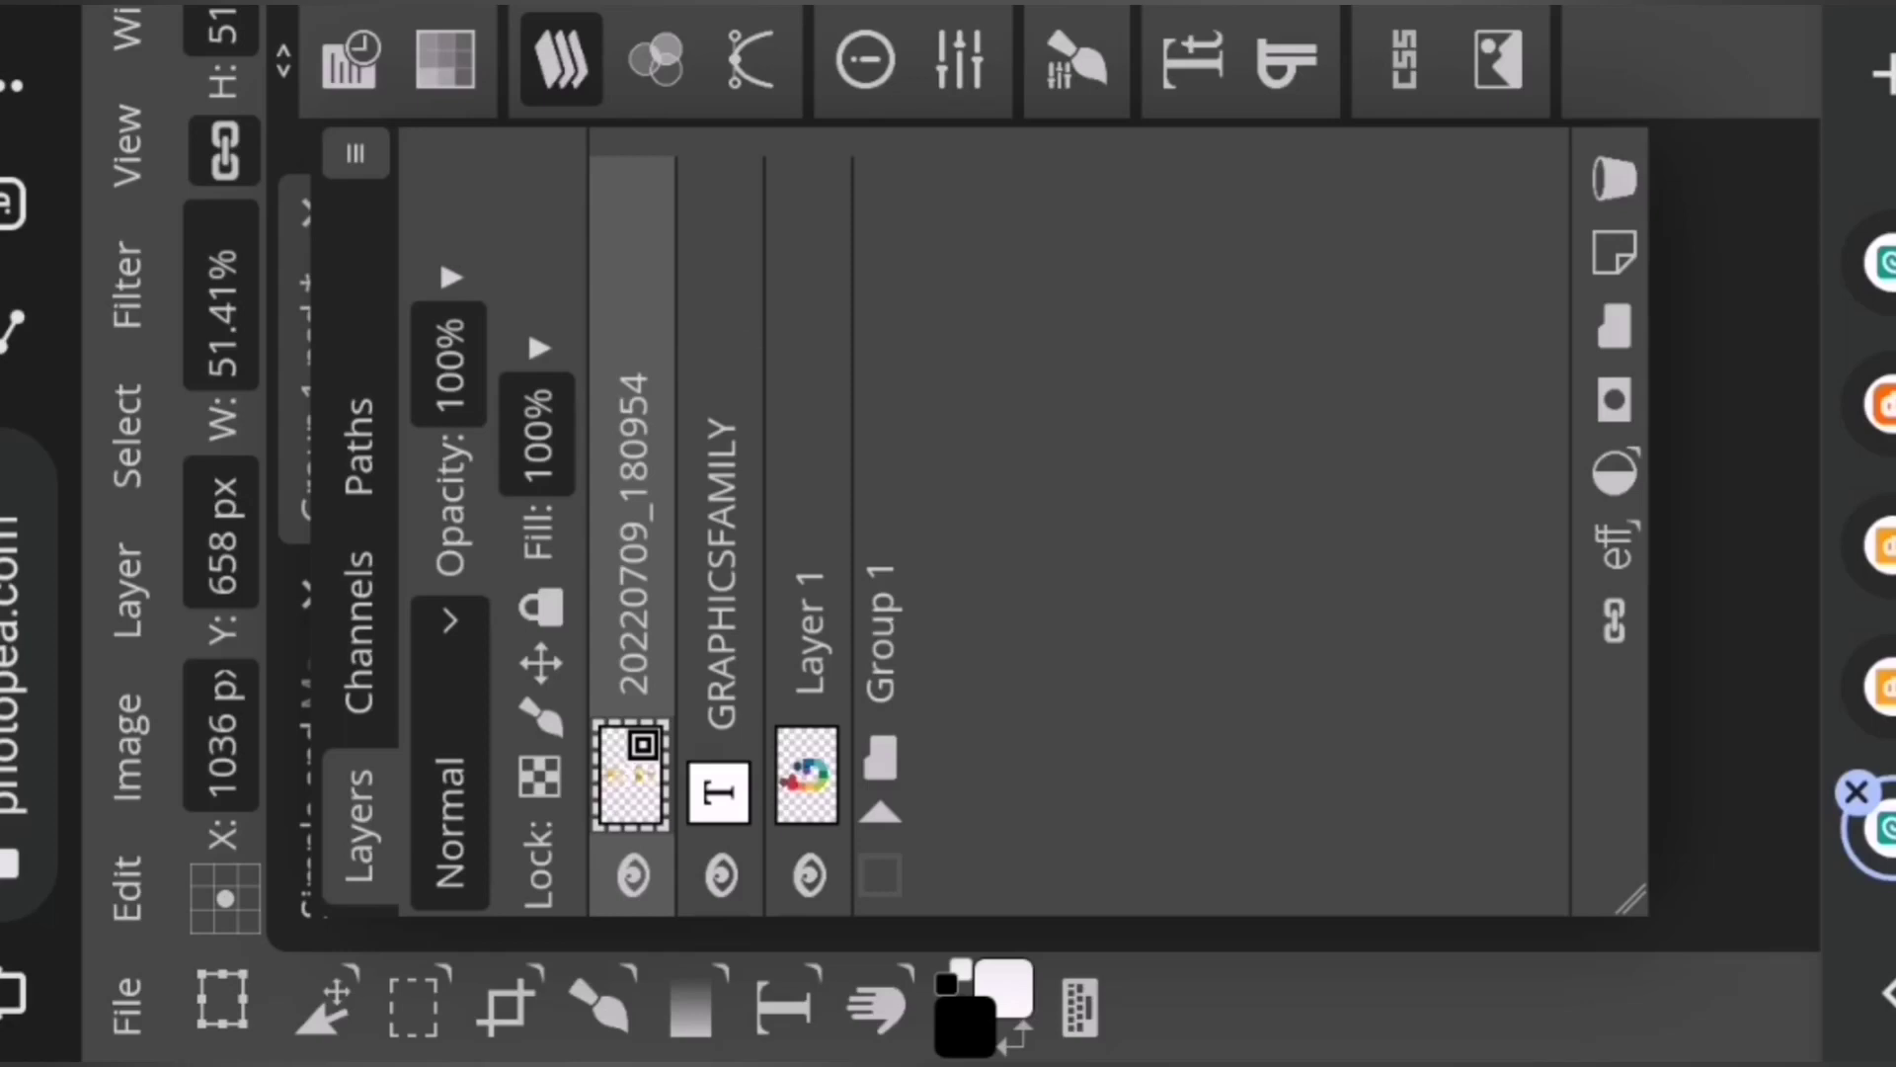
click(721, 452)
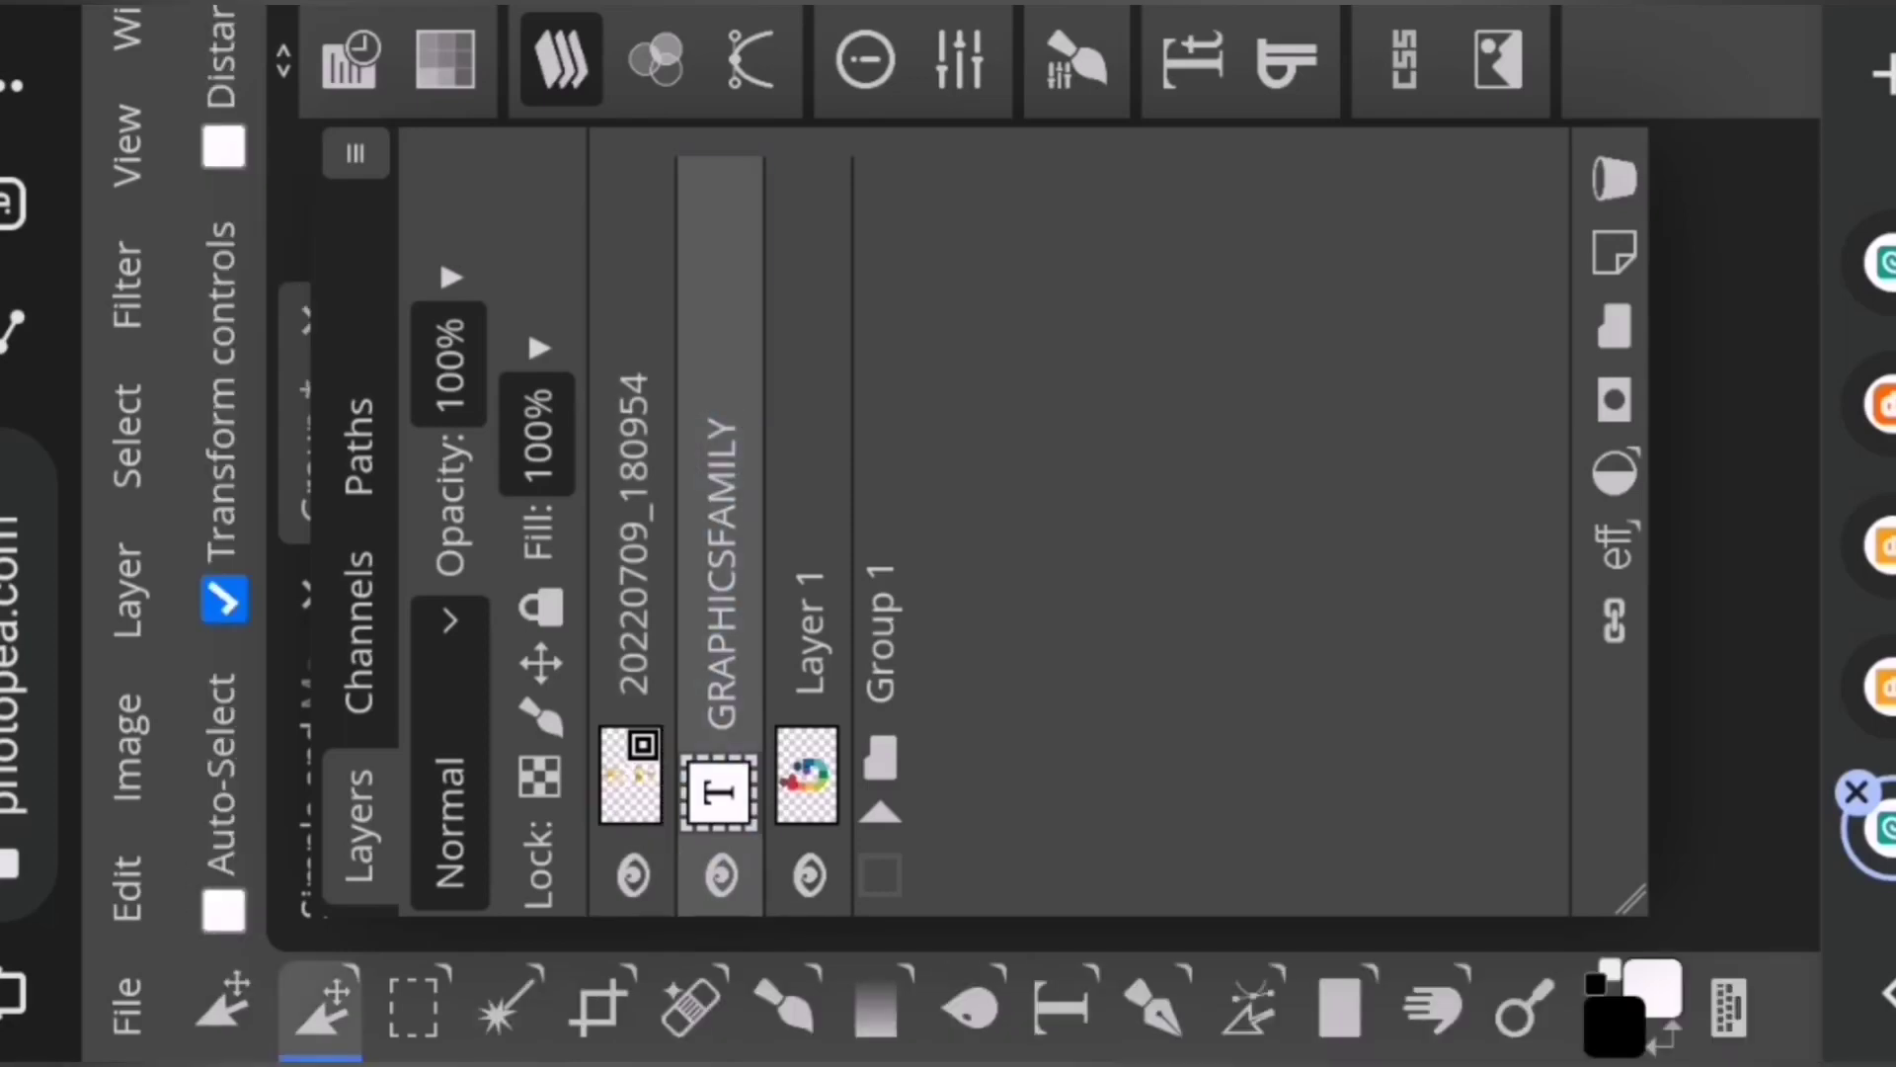
click(1614, 179)
click(1613, 178)
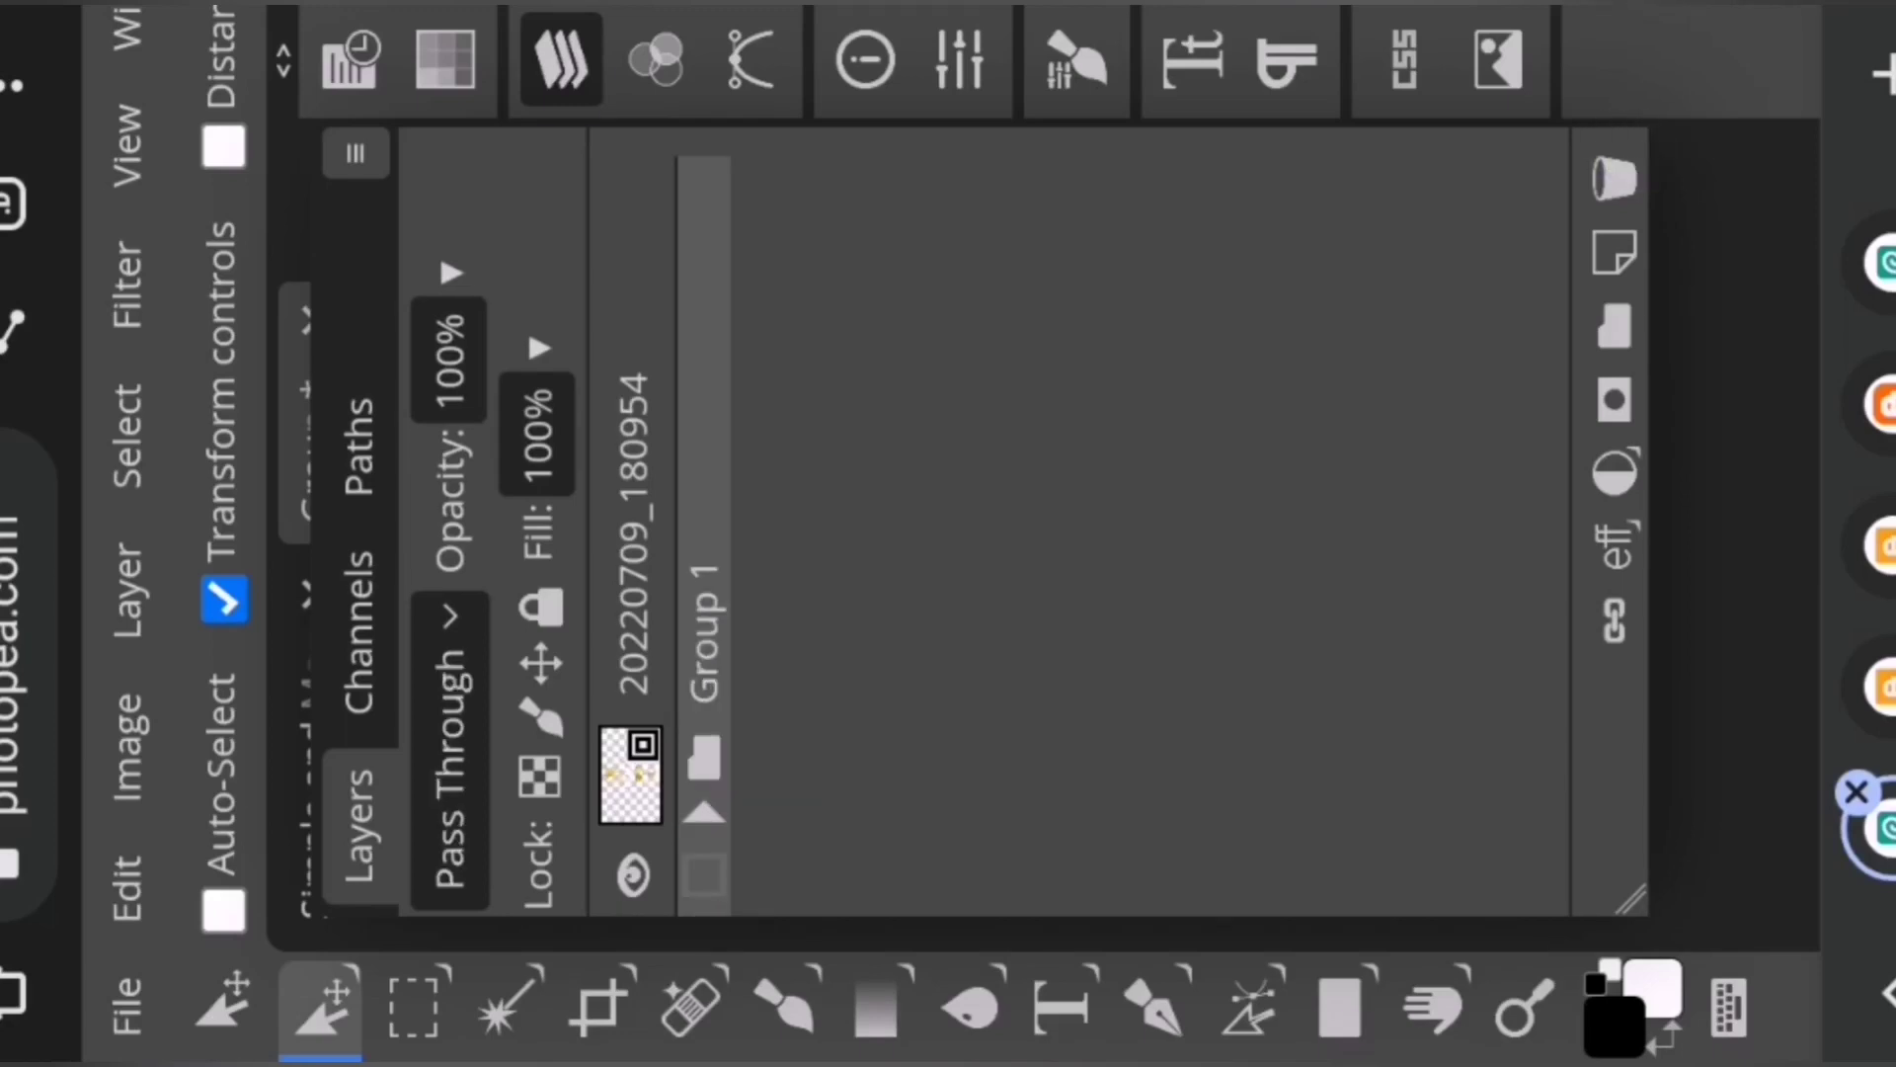
click(560, 60)
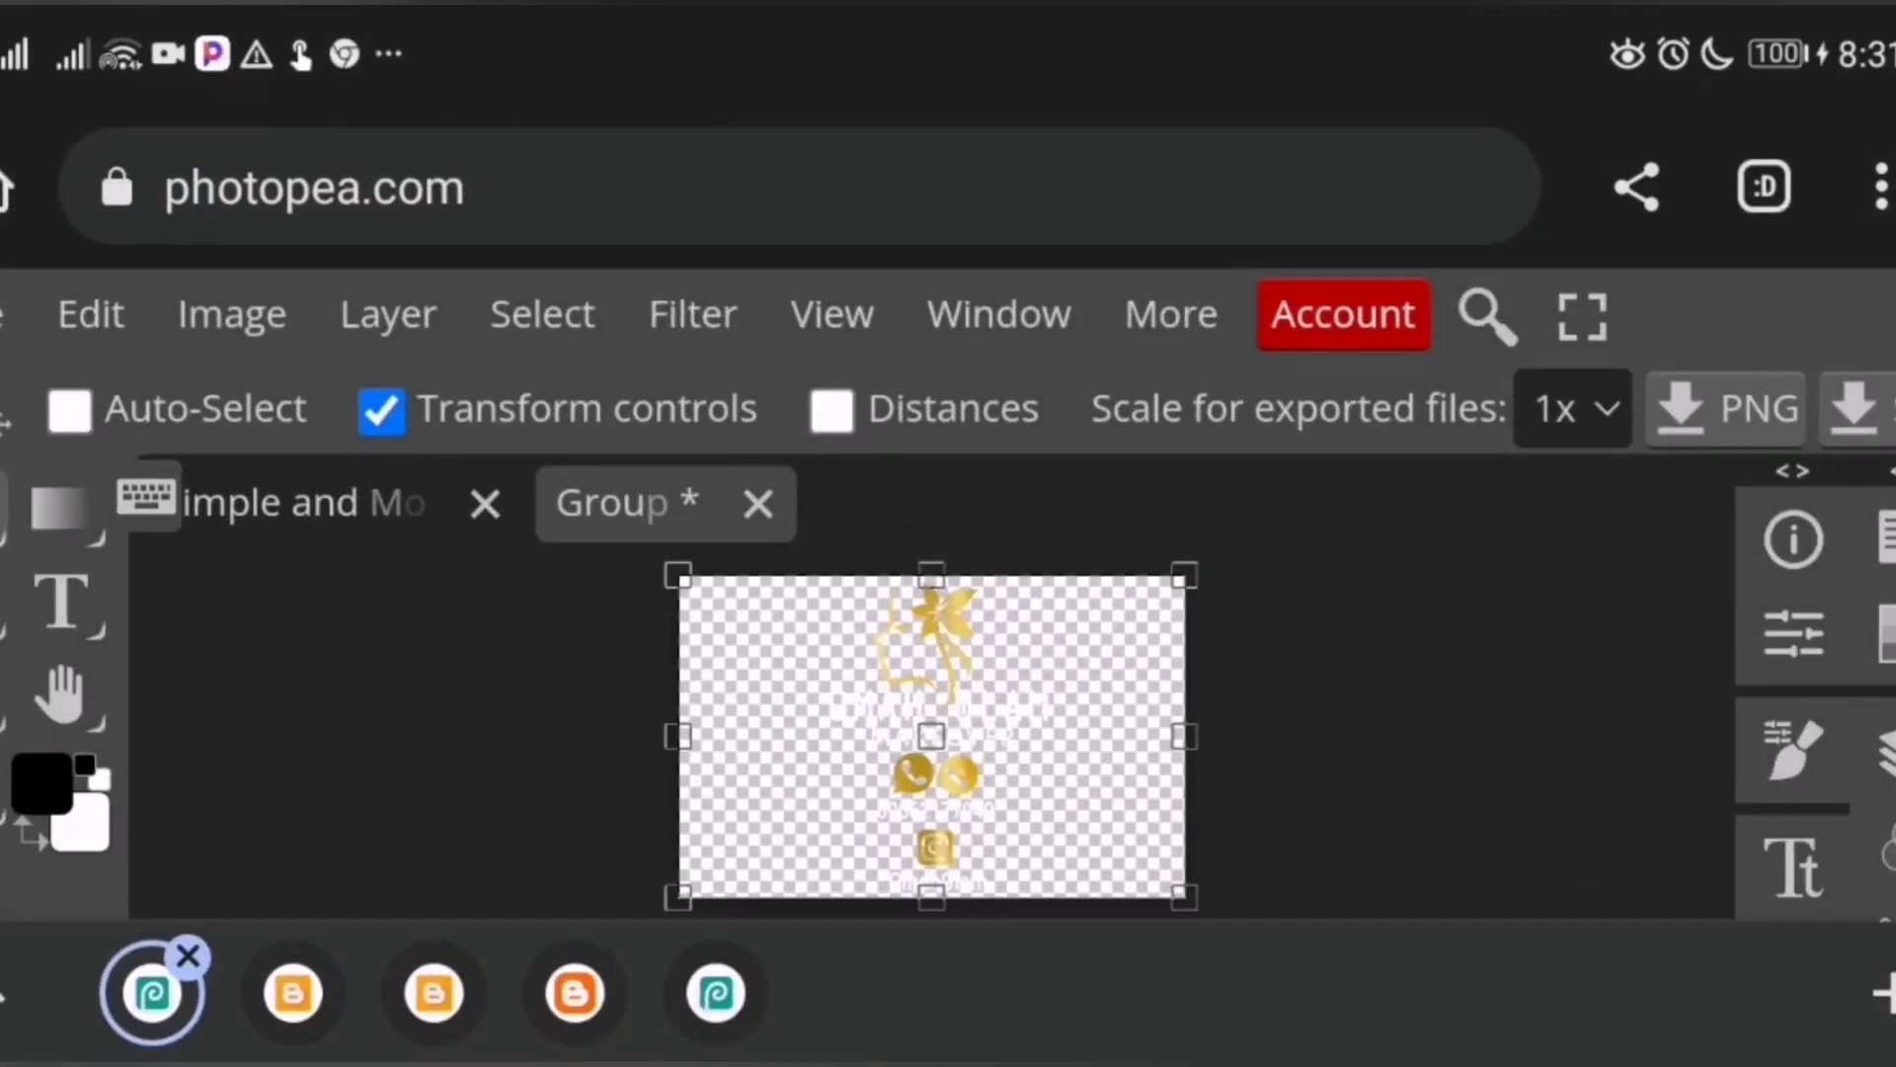
Save the smart object contents and return to the Simple and Modern mockup document
click(7, 314)
scroll(296, 638, down, 1)
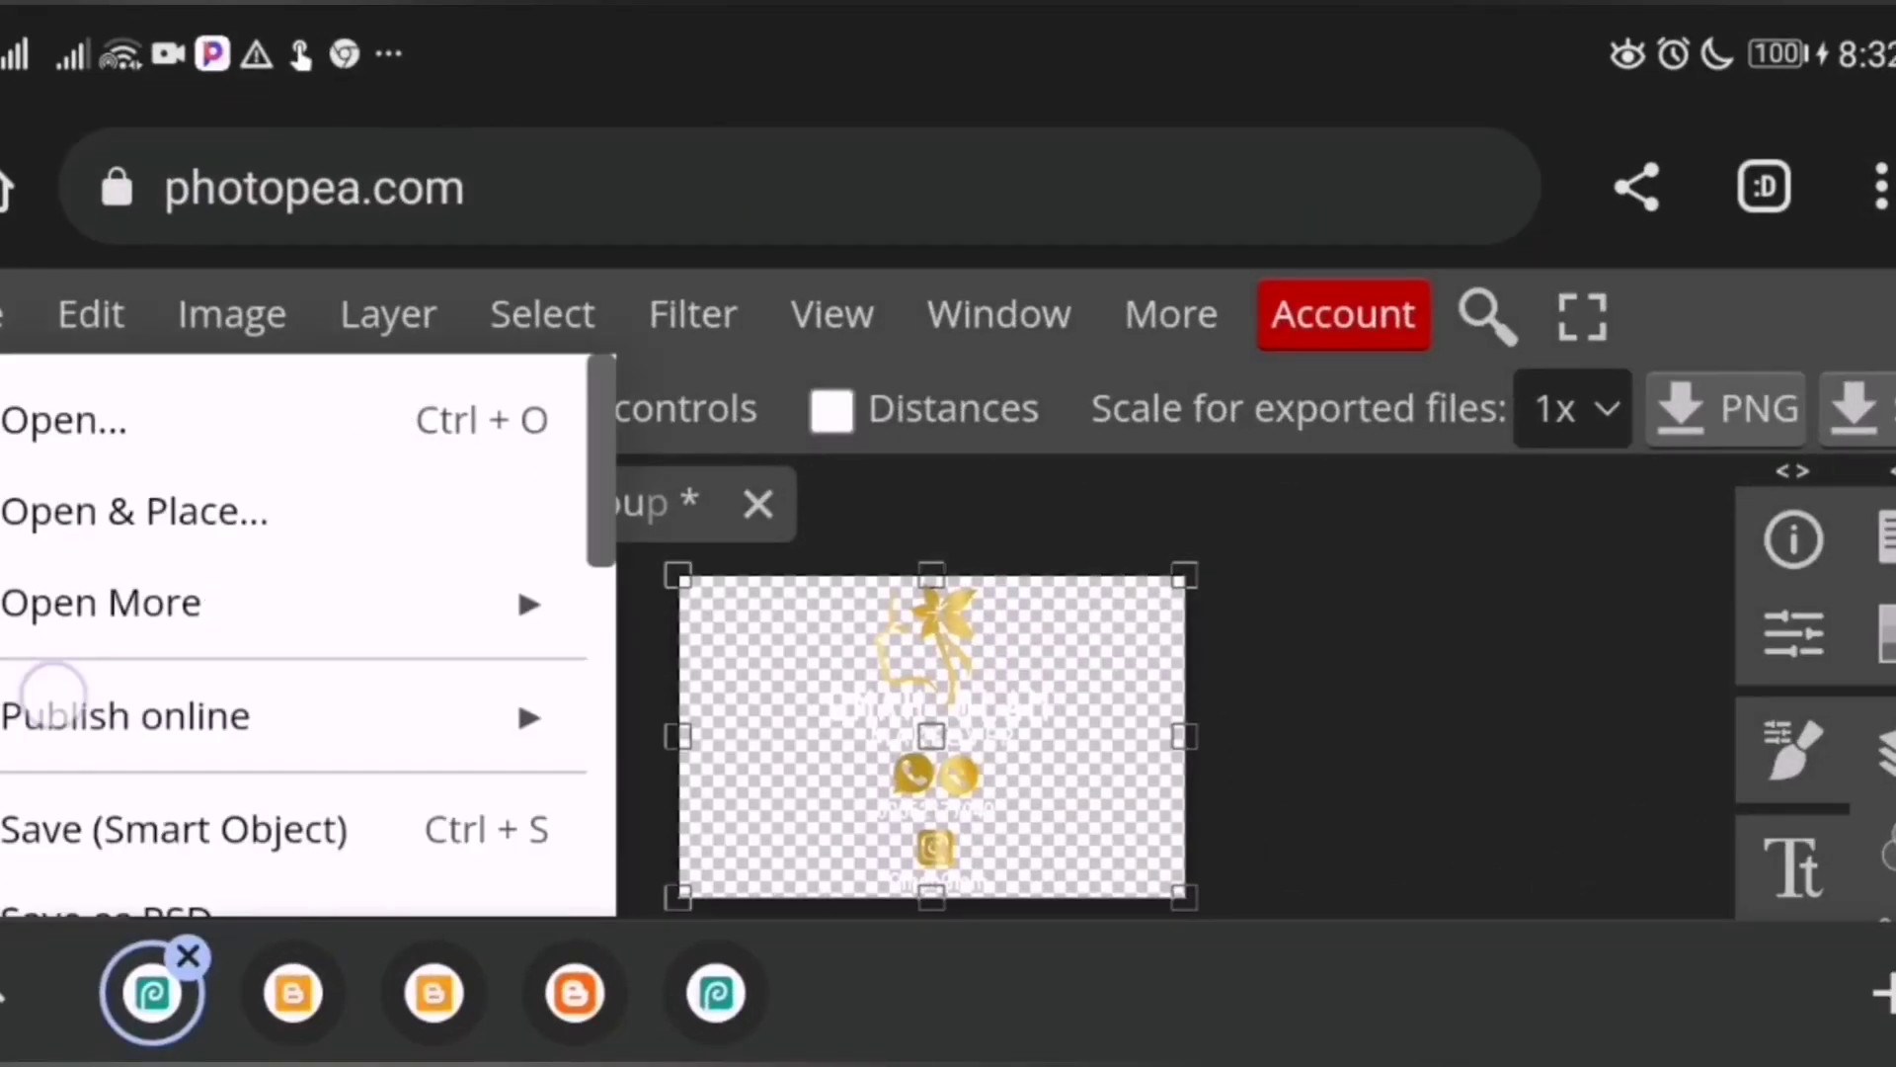
scroll(297, 638, down, 3)
click(260, 623)
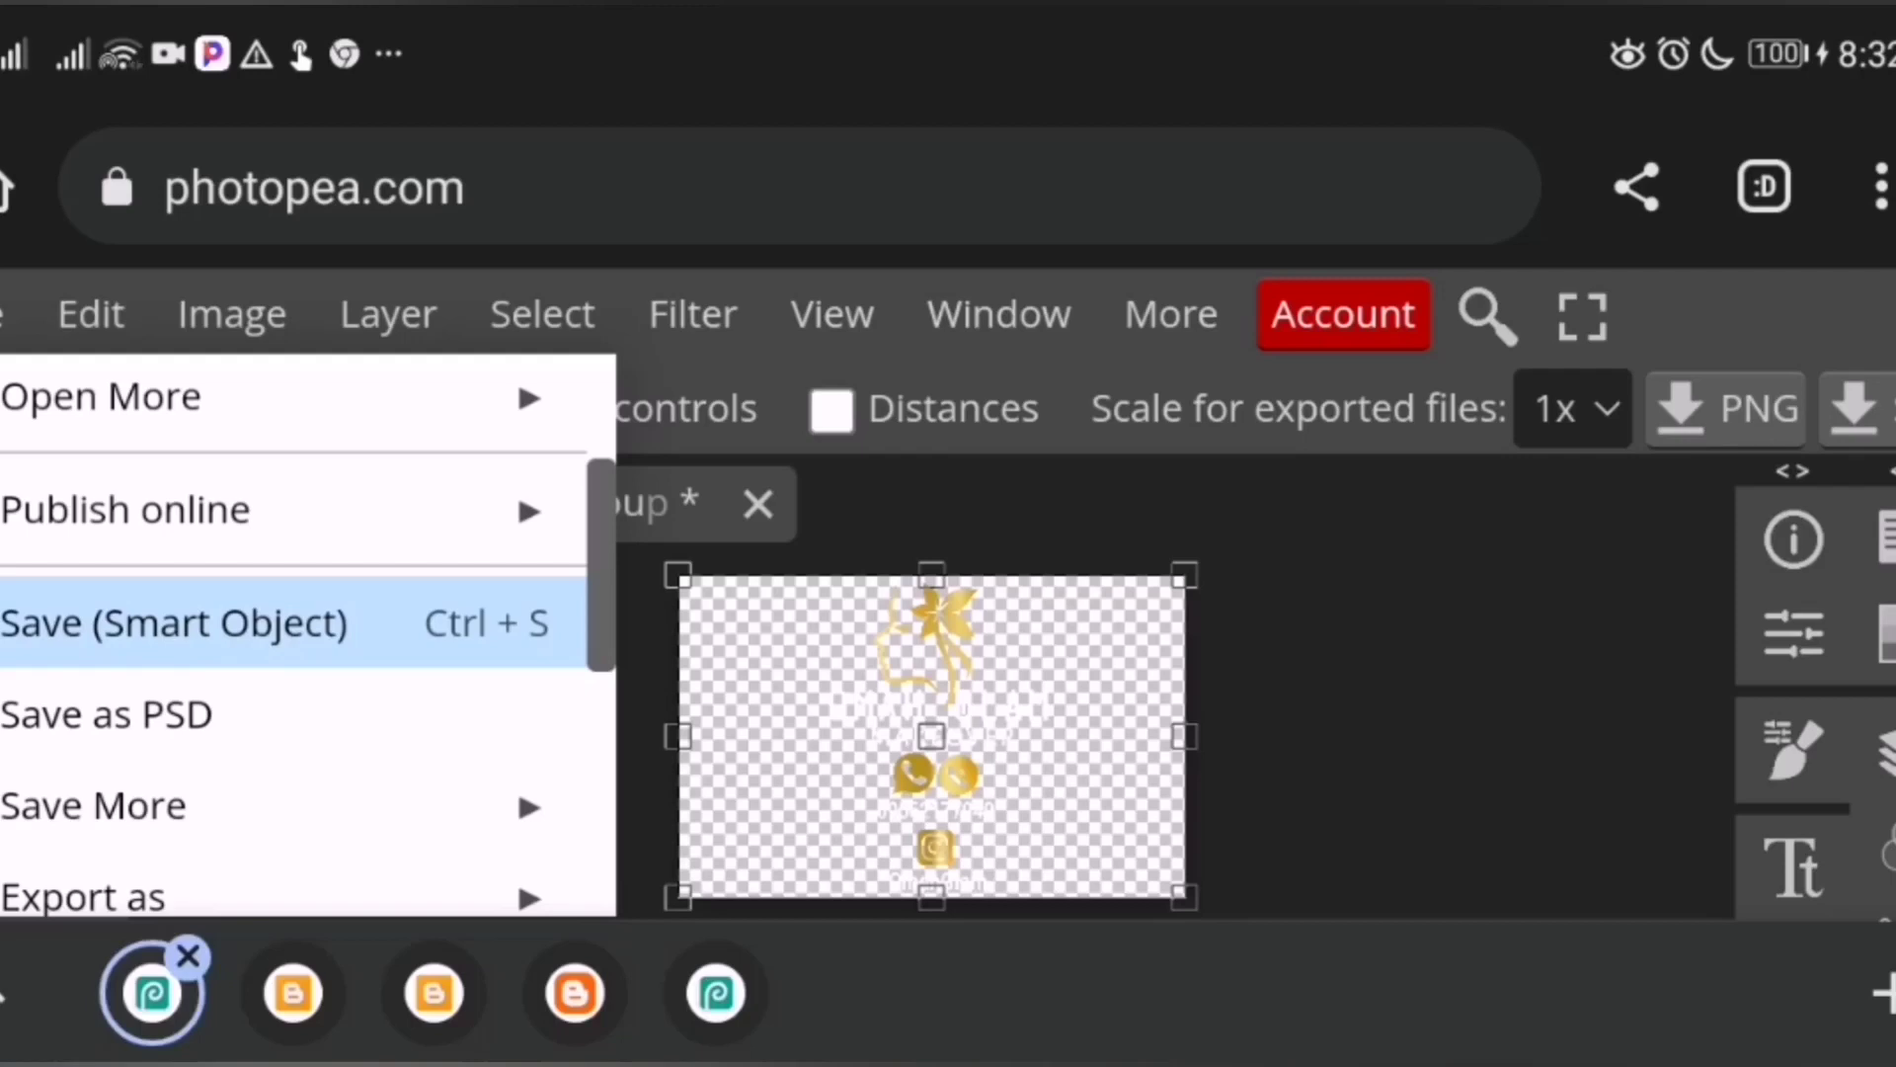
click(260, 622)
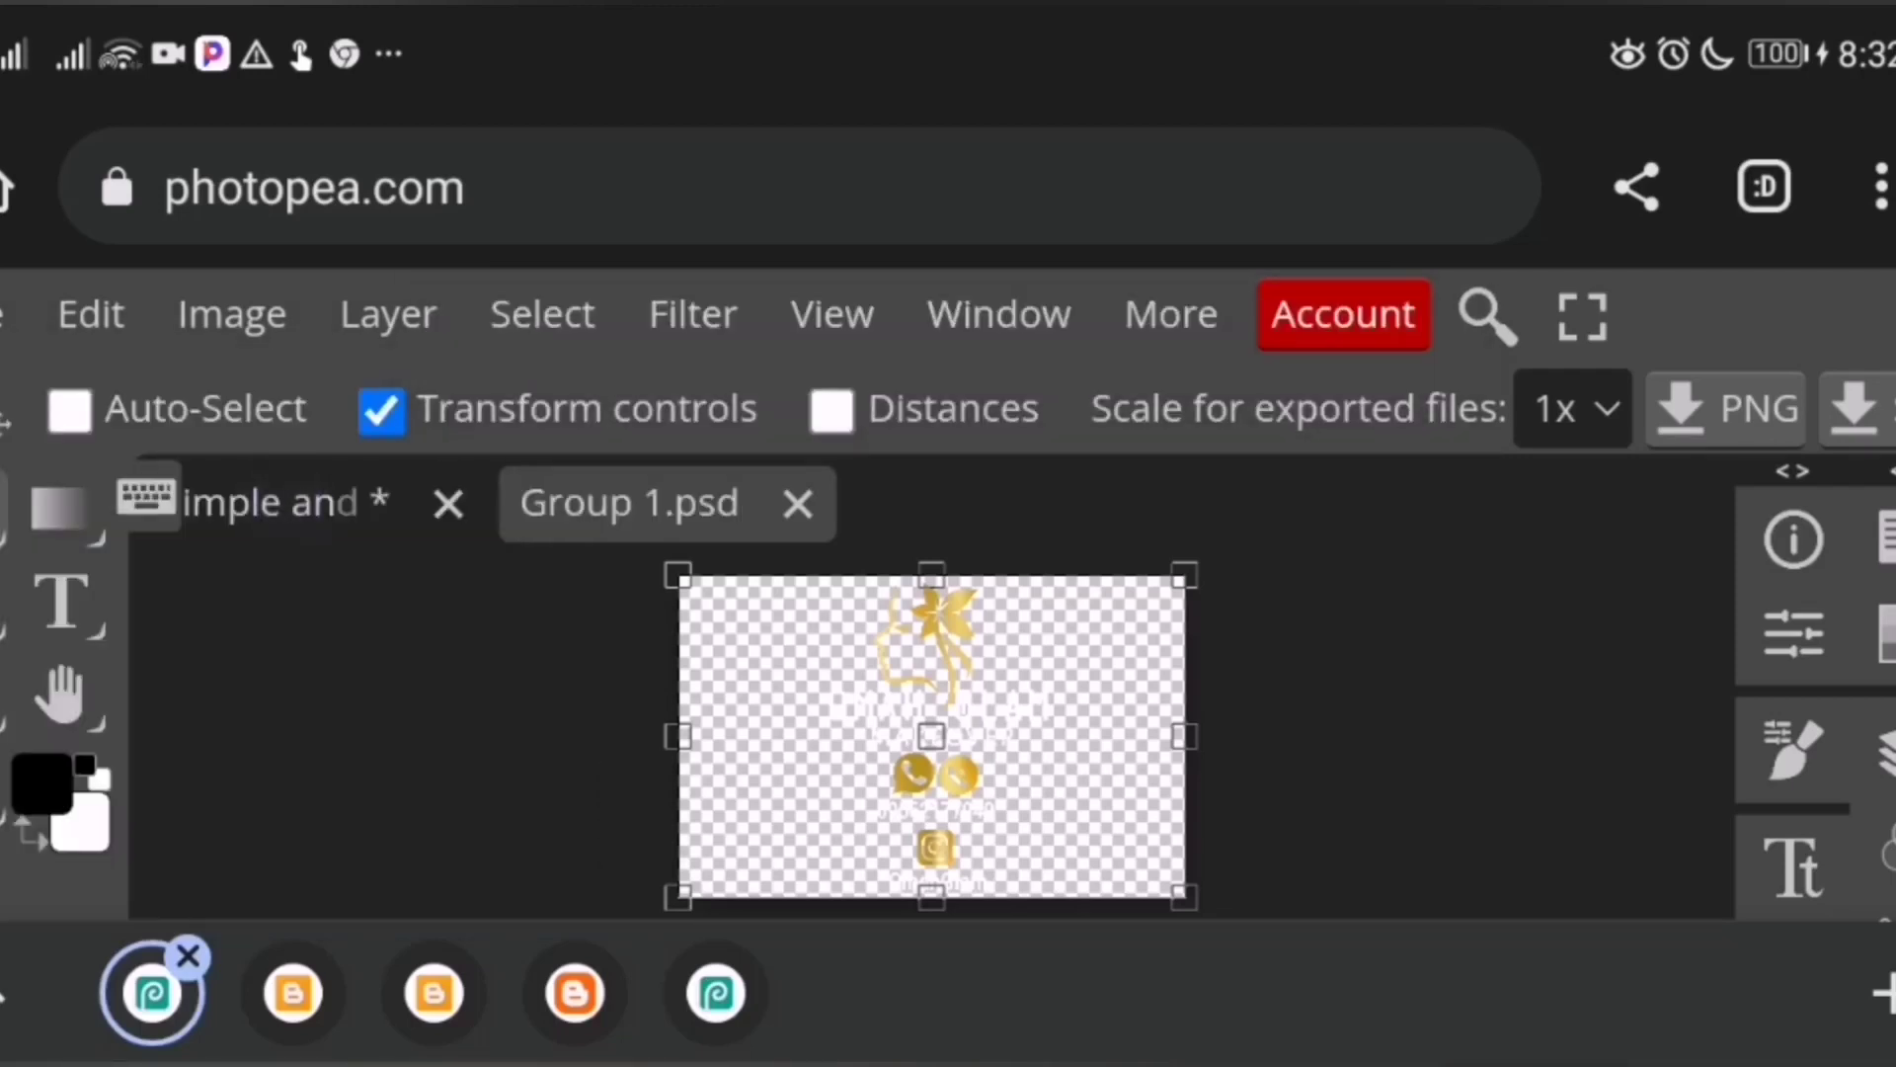
click(281, 501)
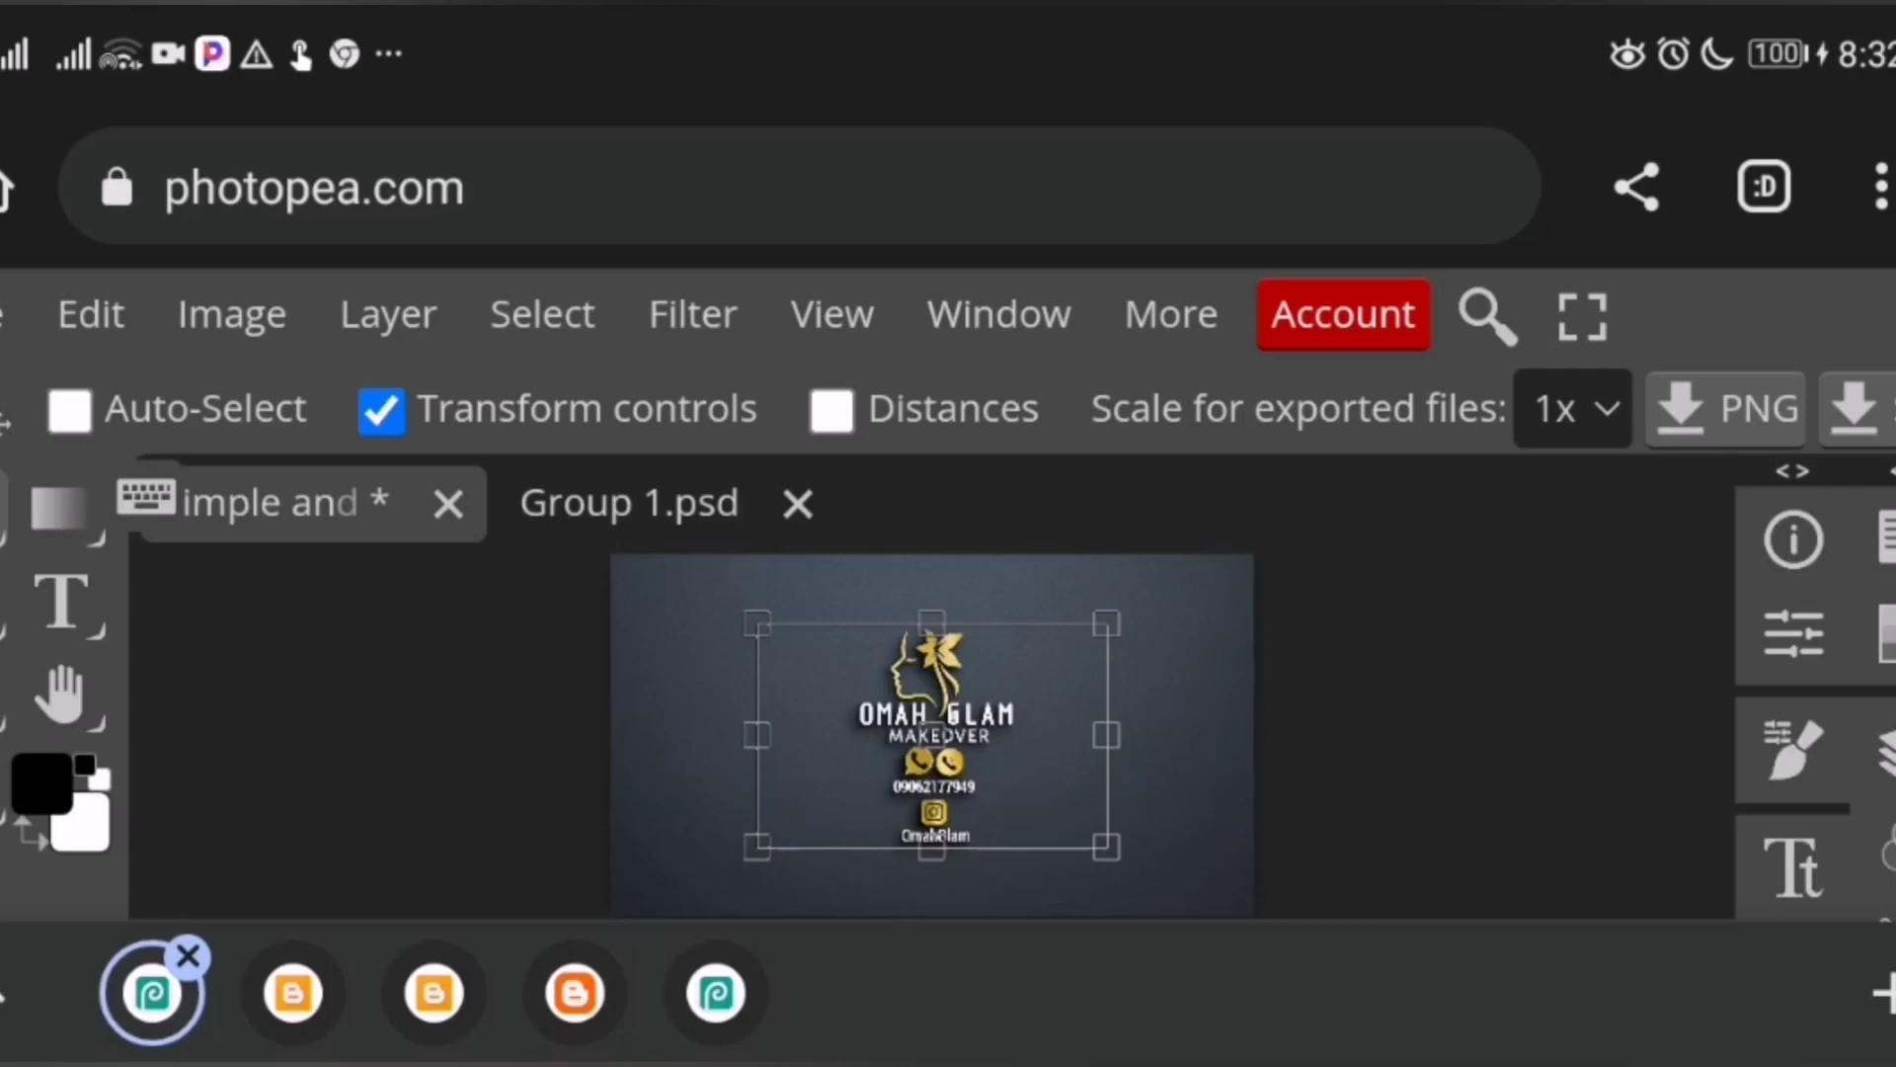
Export the mockup as a 100%-quality 3500×1969 JPG and confirm the repeated download
click(7, 313)
scroll(301, 551, down, 5)
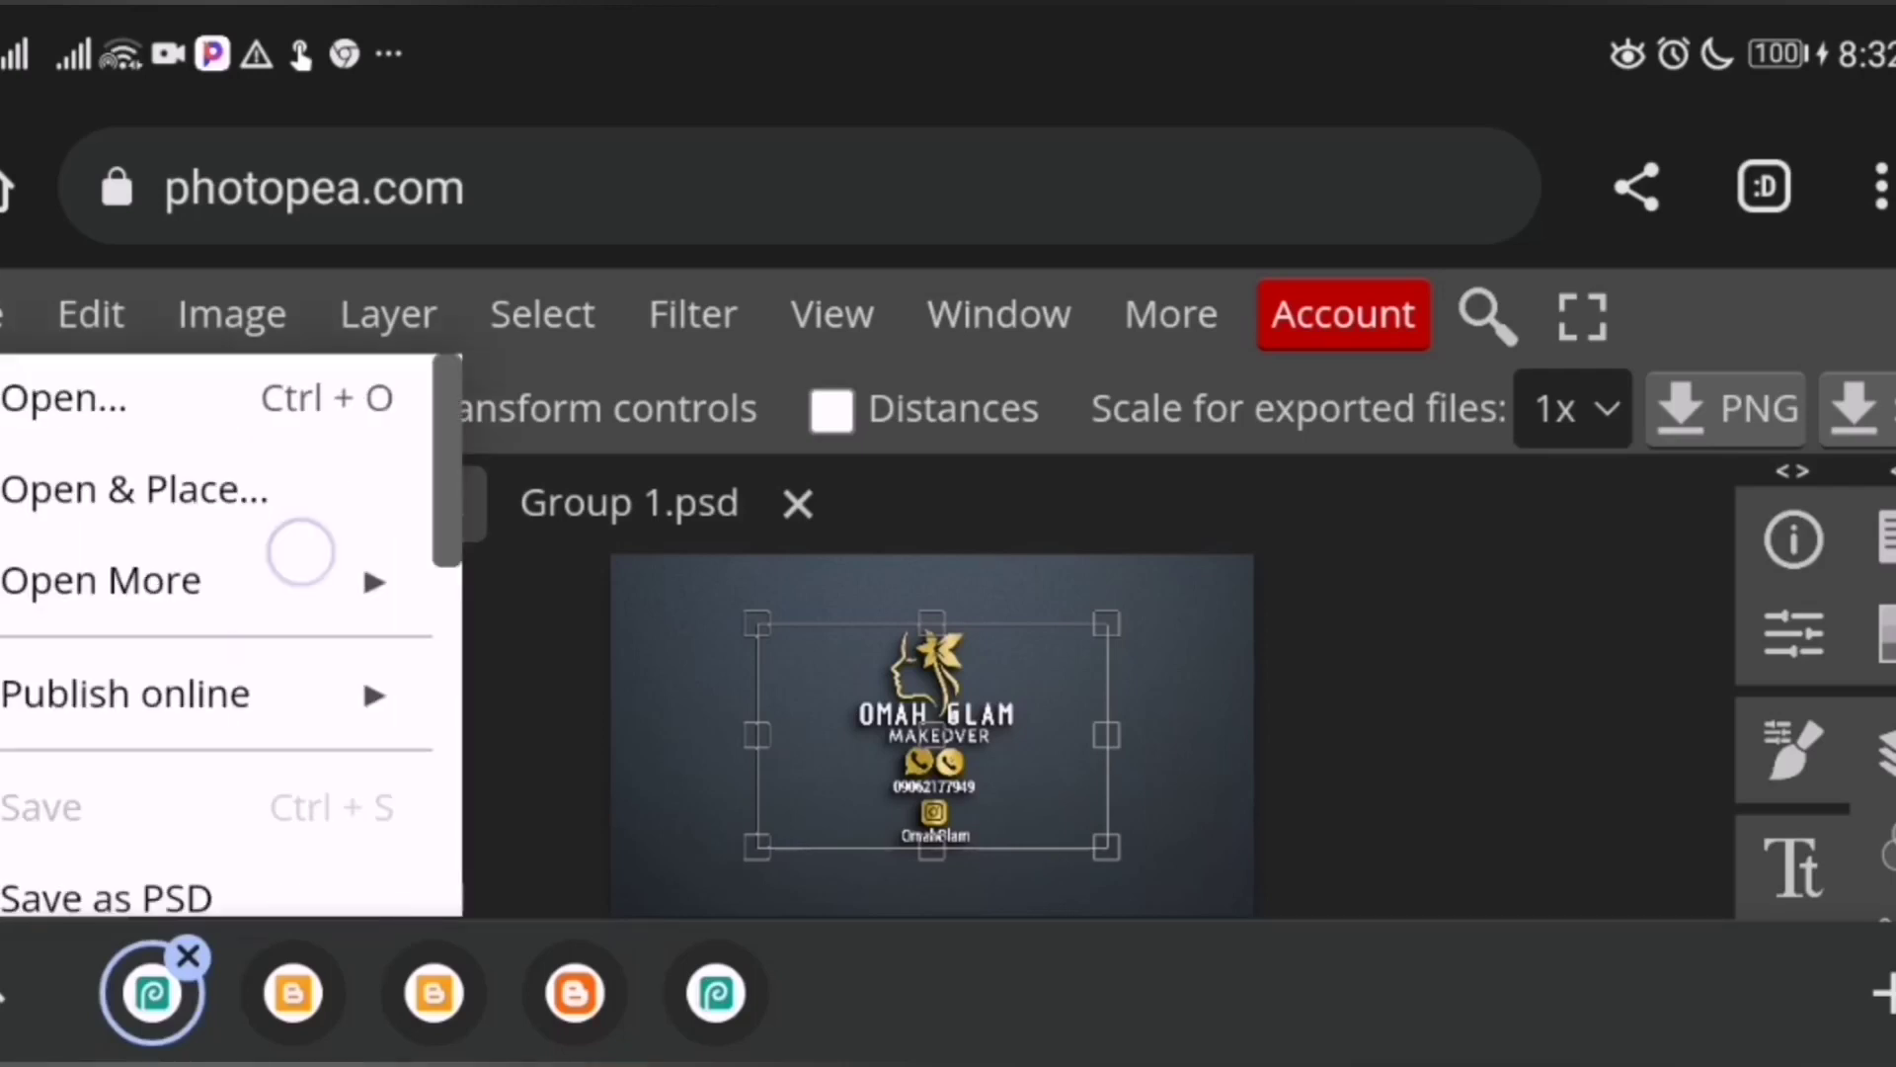
click(259, 683)
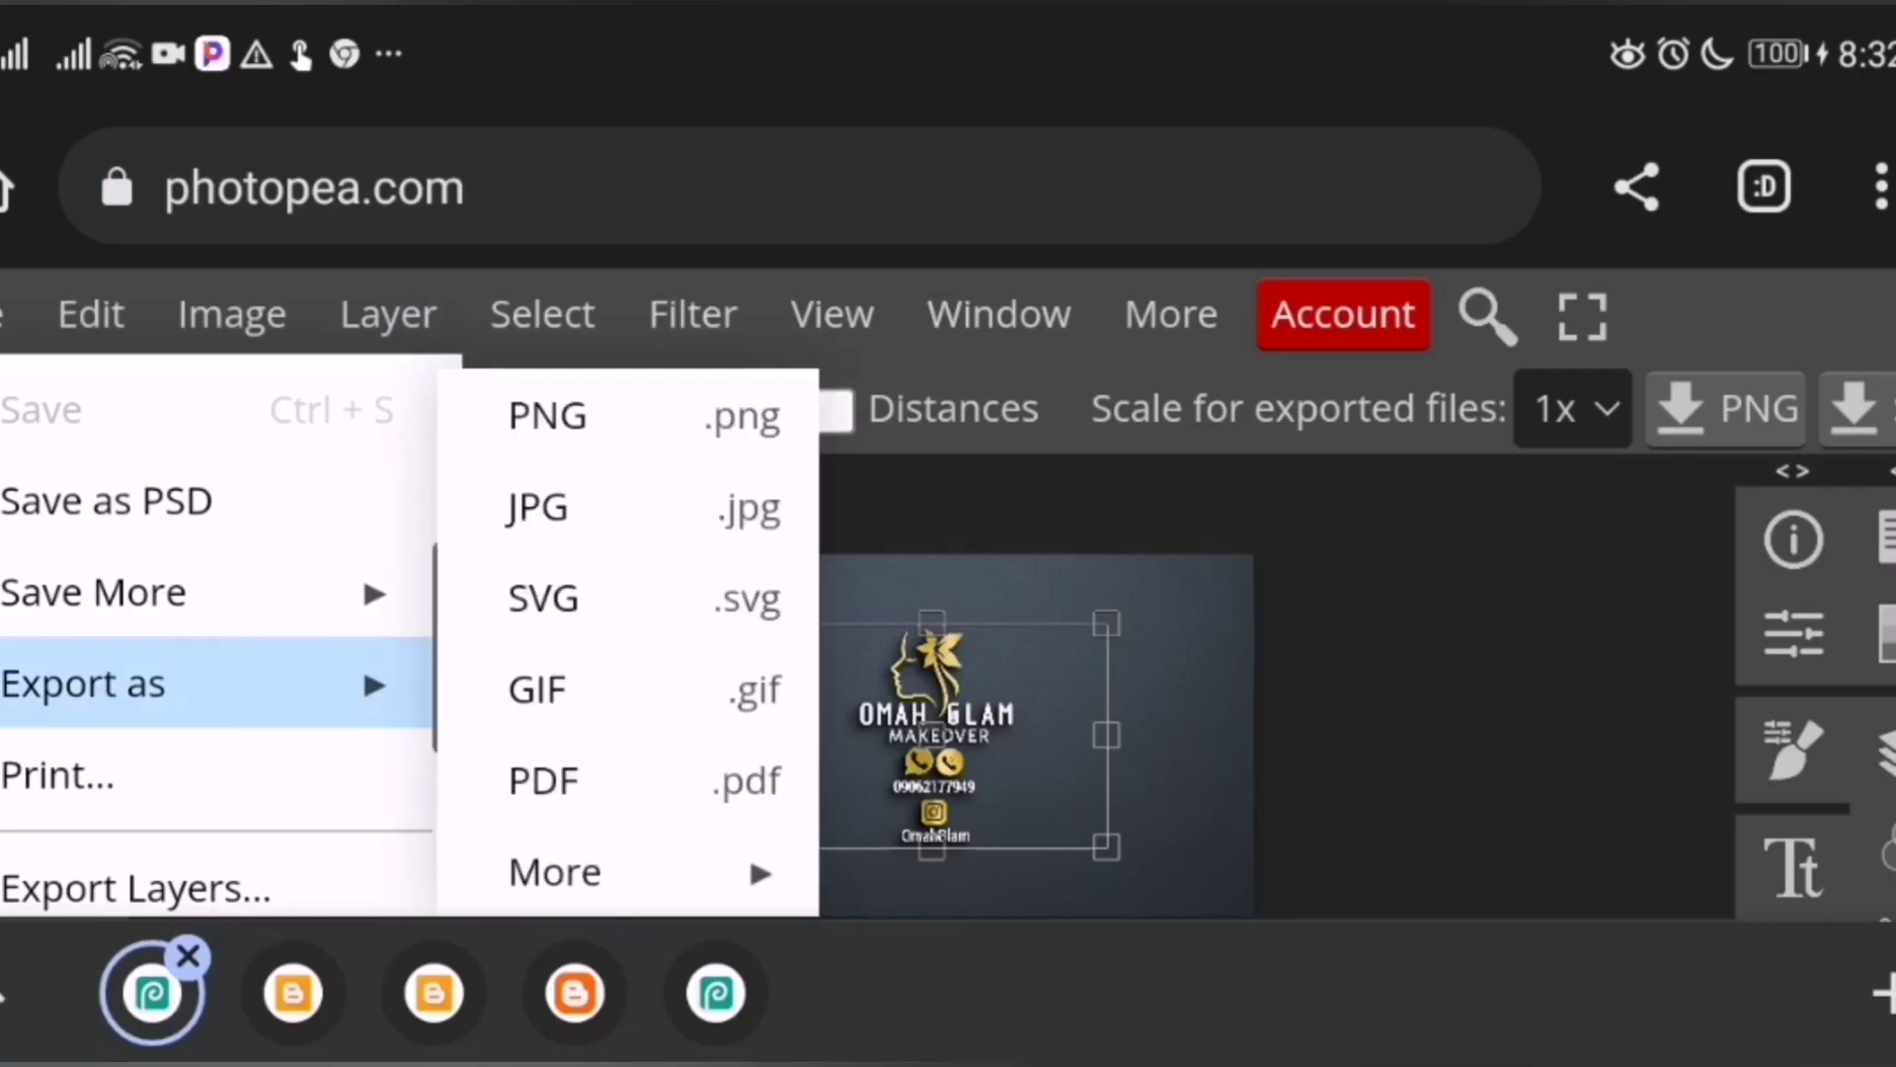
click(634, 516)
click(640, 500)
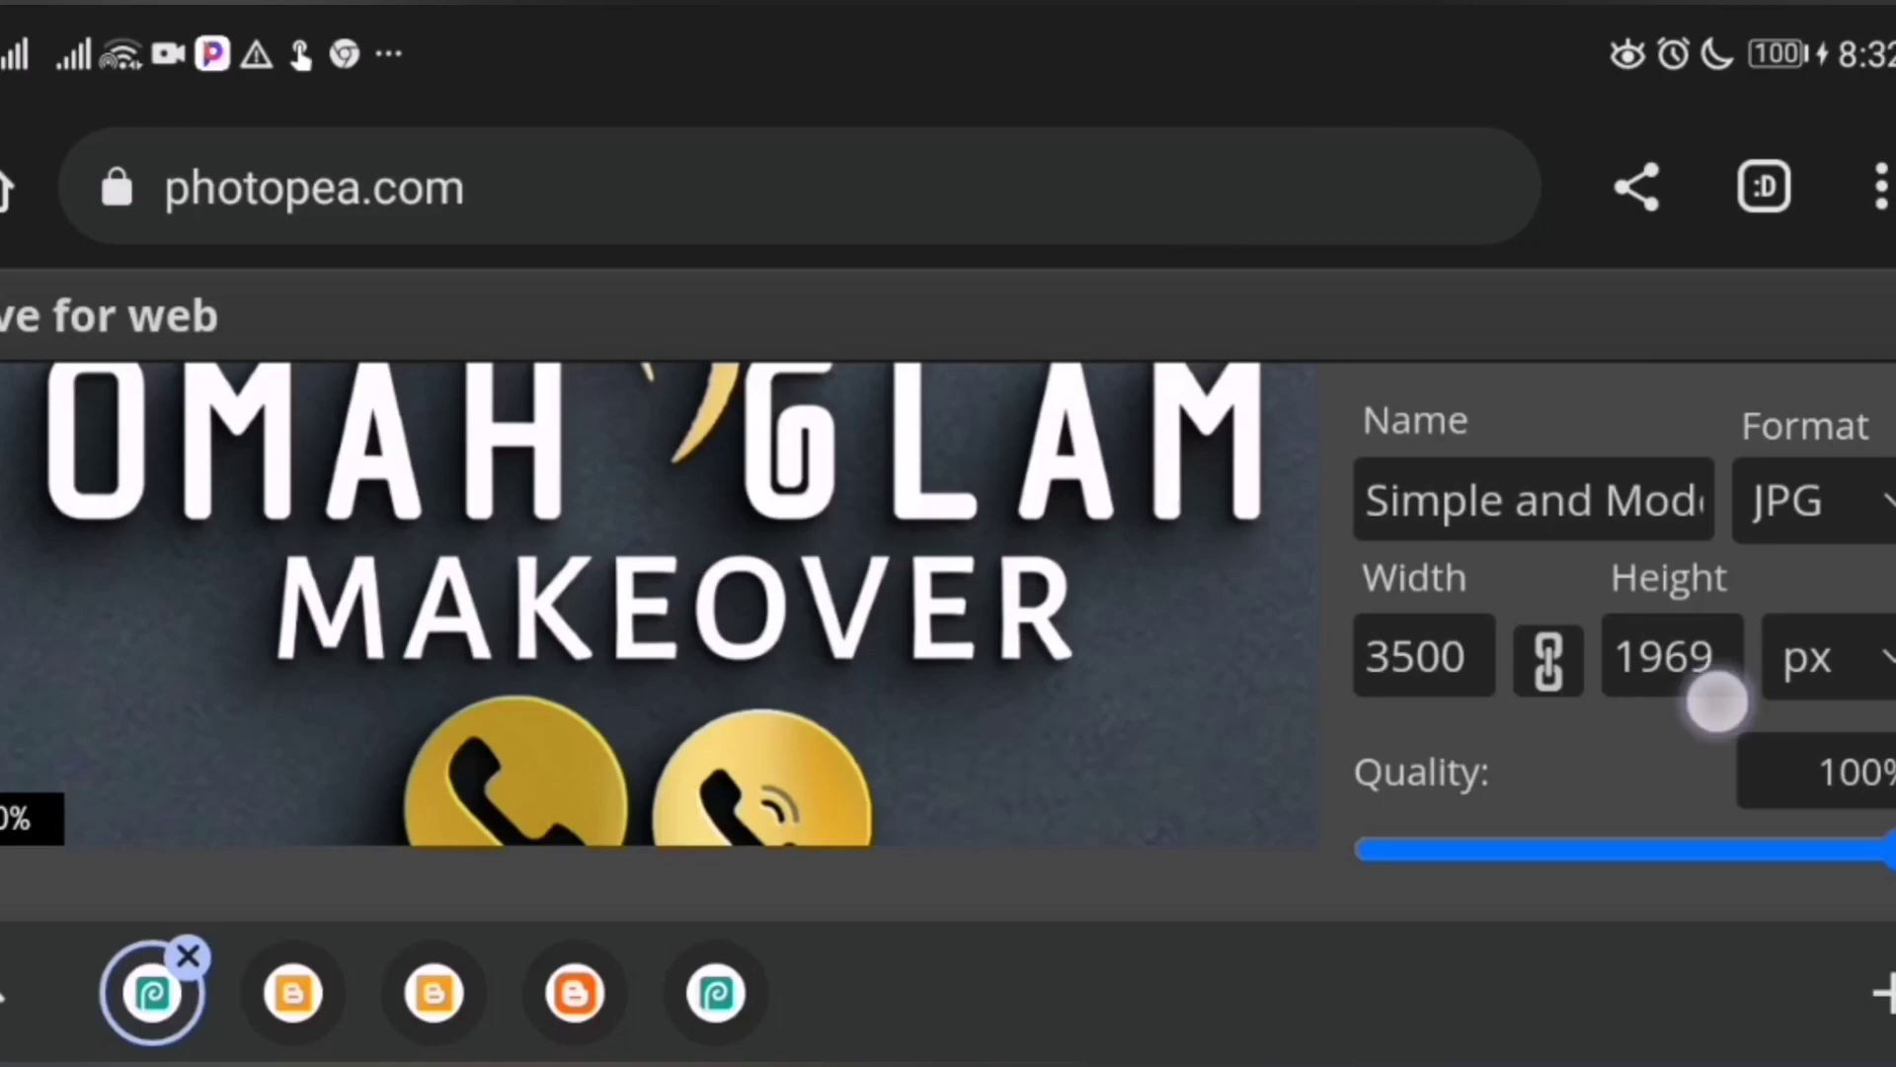
scroll(1714, 579, down, 3)
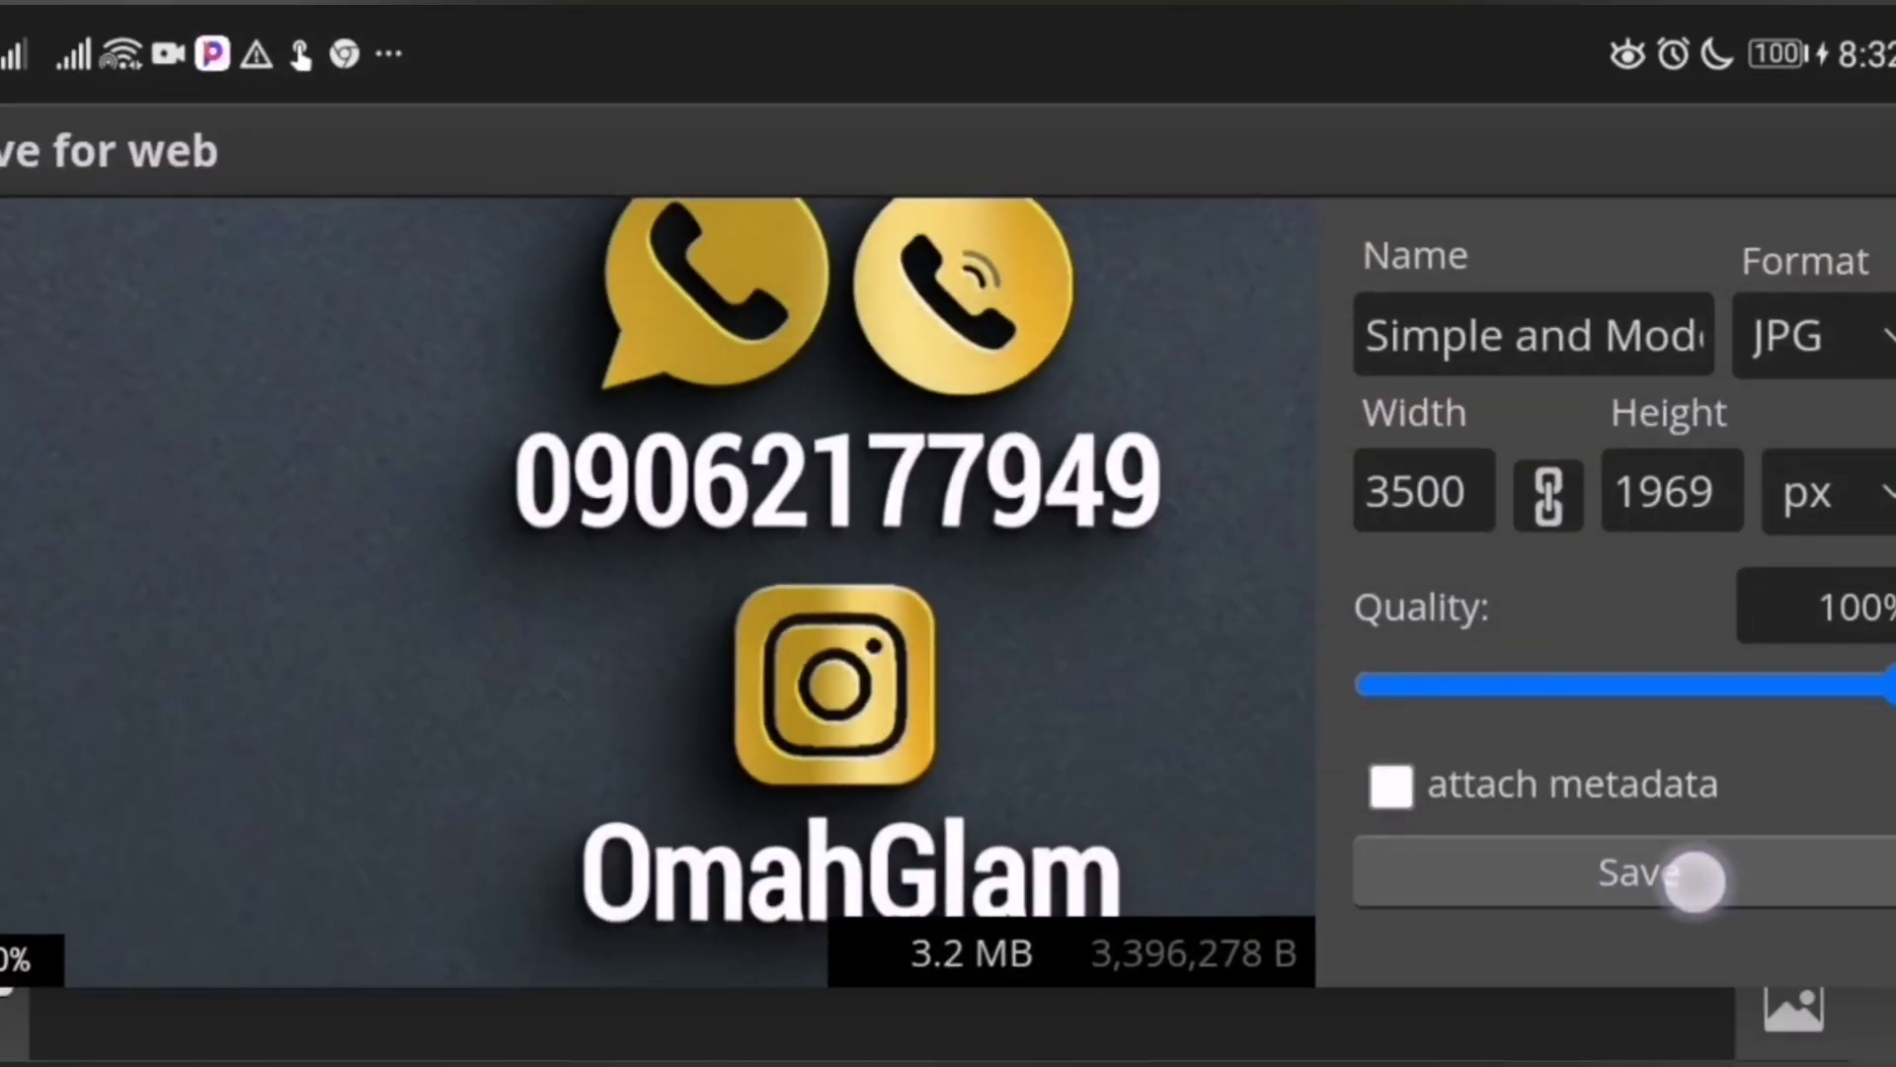
click(1695, 880)
click(1423, 721)
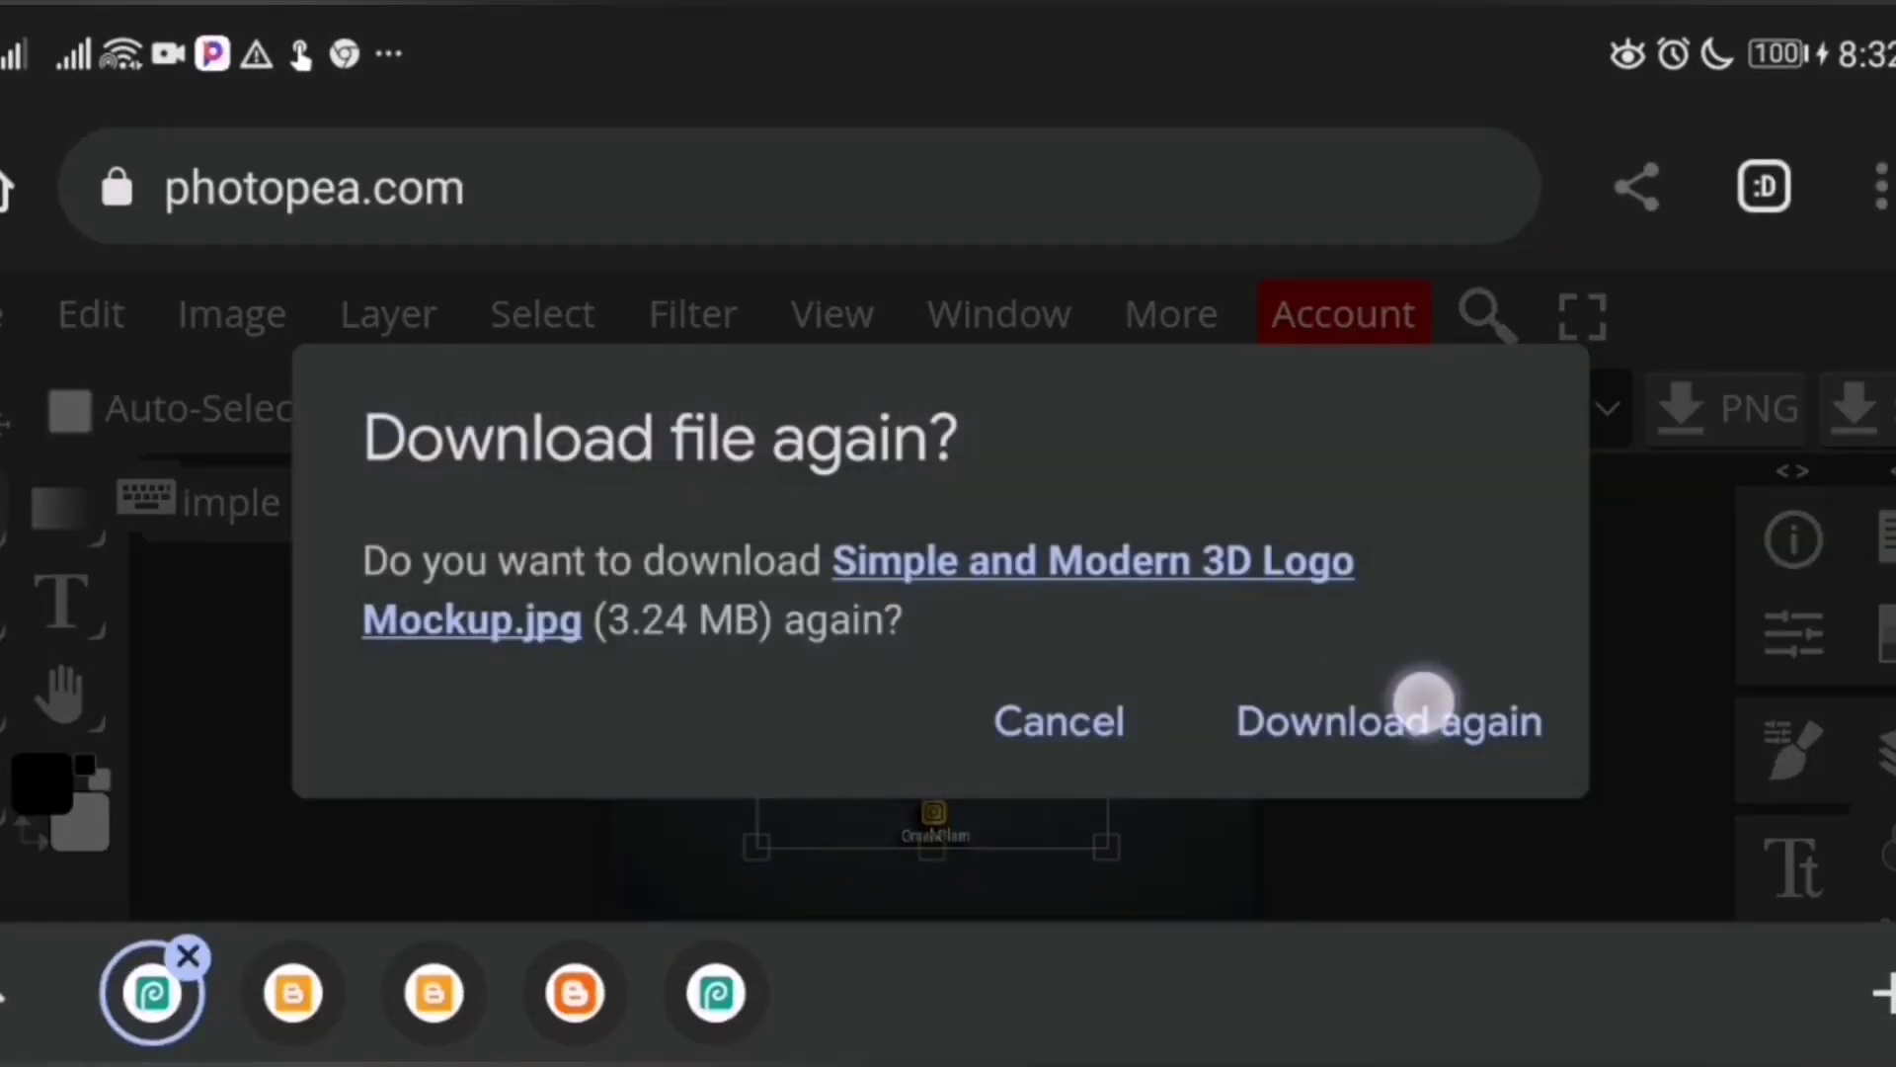